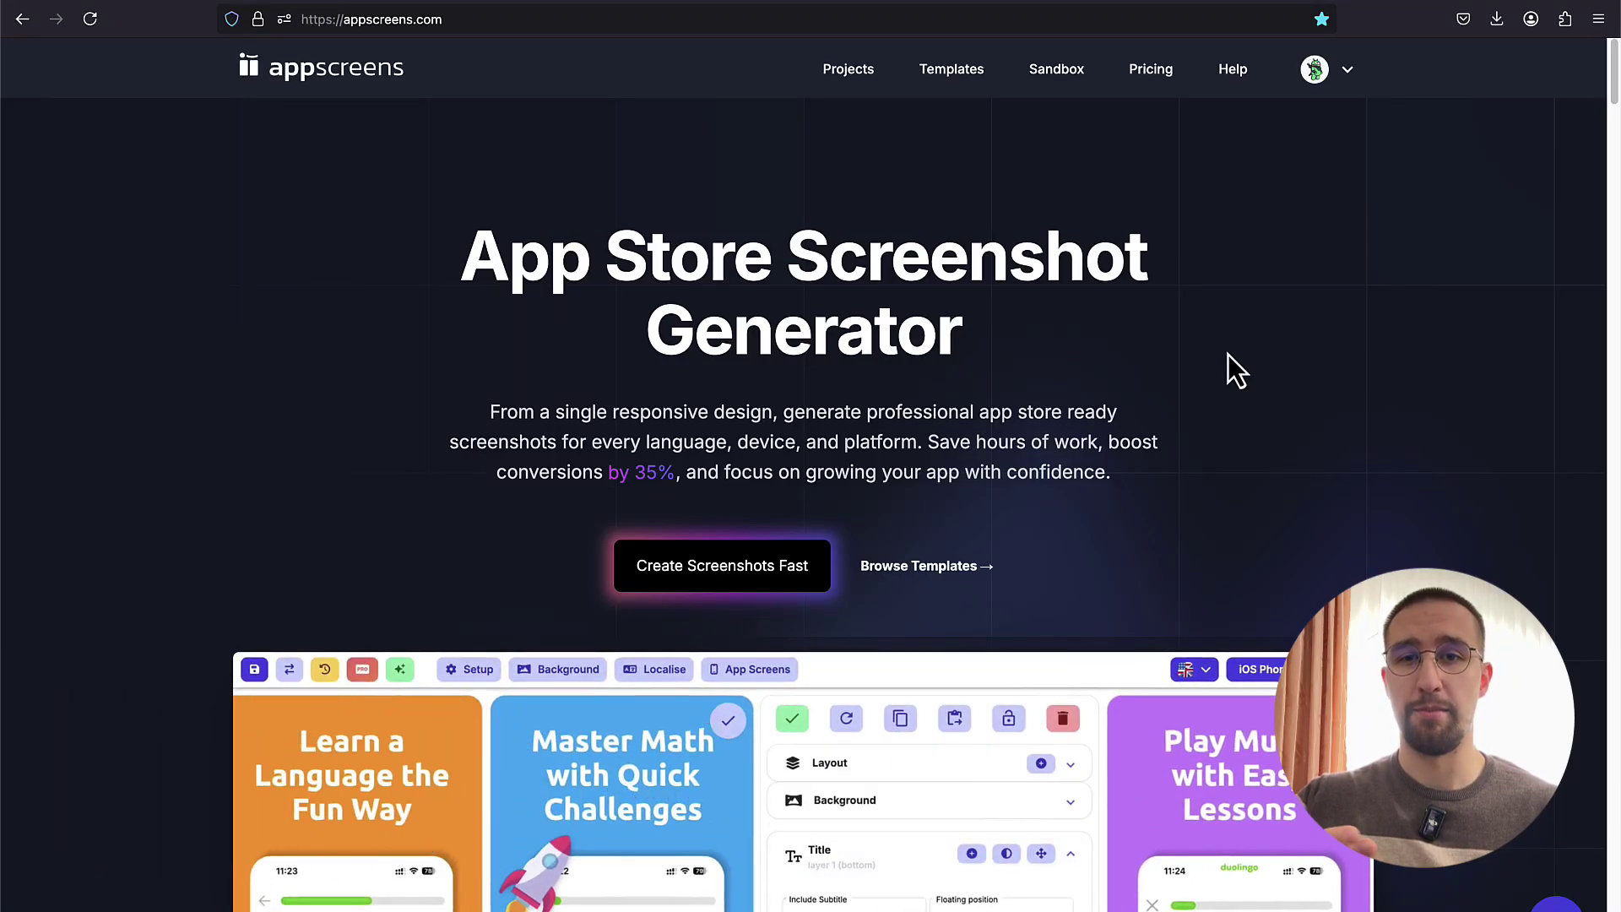
# Step: Scroll down through the current page to review its content
pyautogui.scroll(-6, 1227, 355)
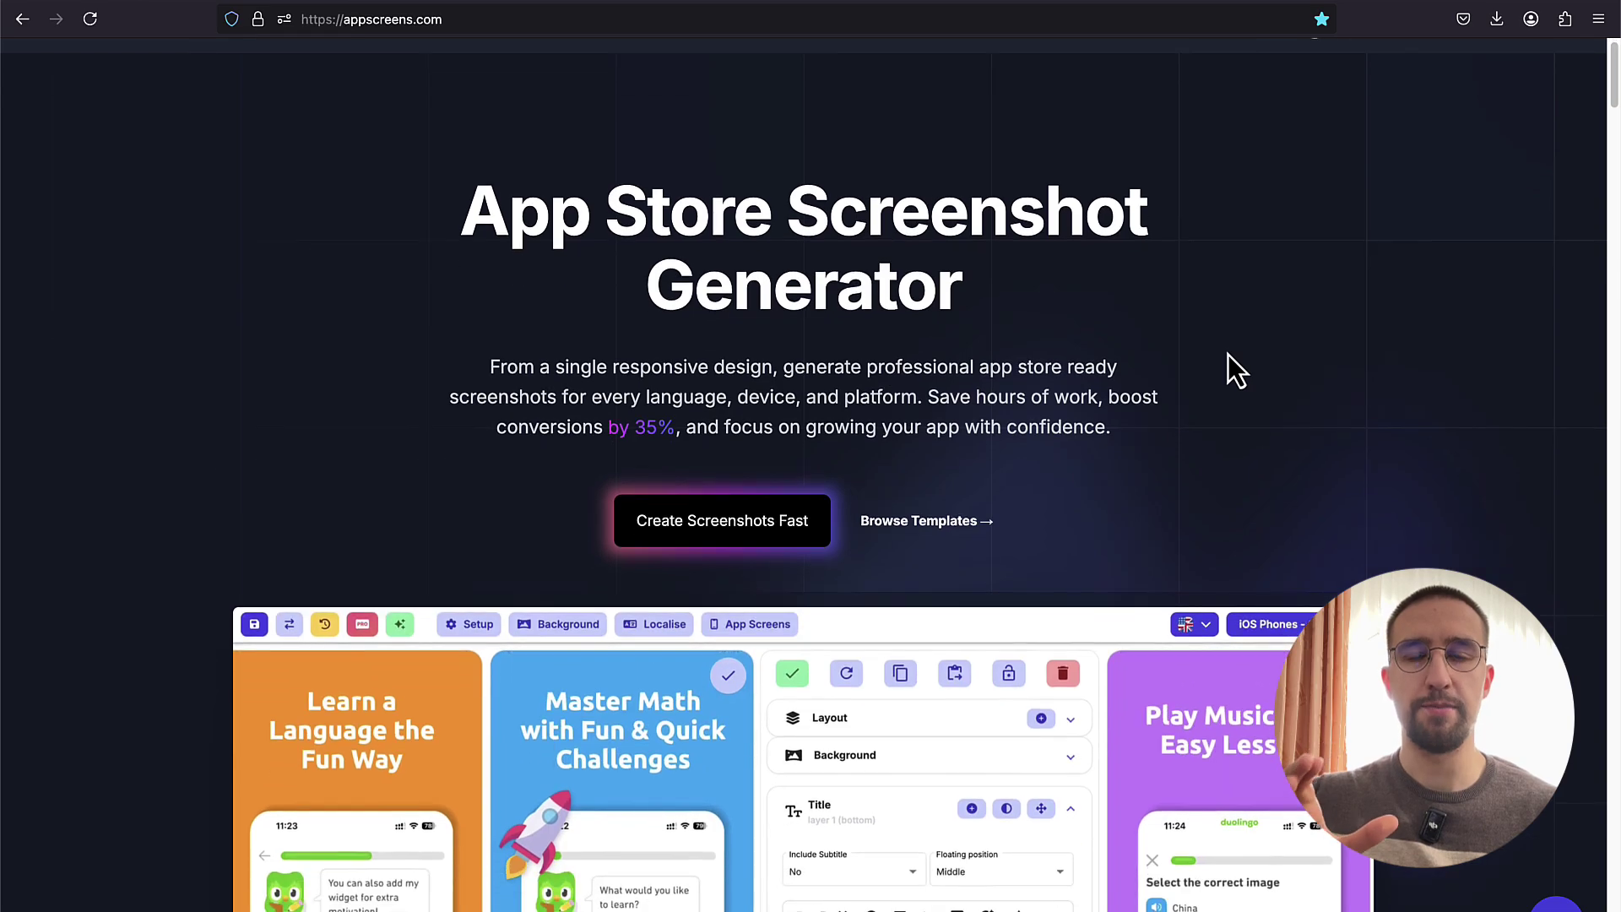
pyautogui.scroll(-2, 1227, 353)
pyautogui.scroll(1, 1227, 355)
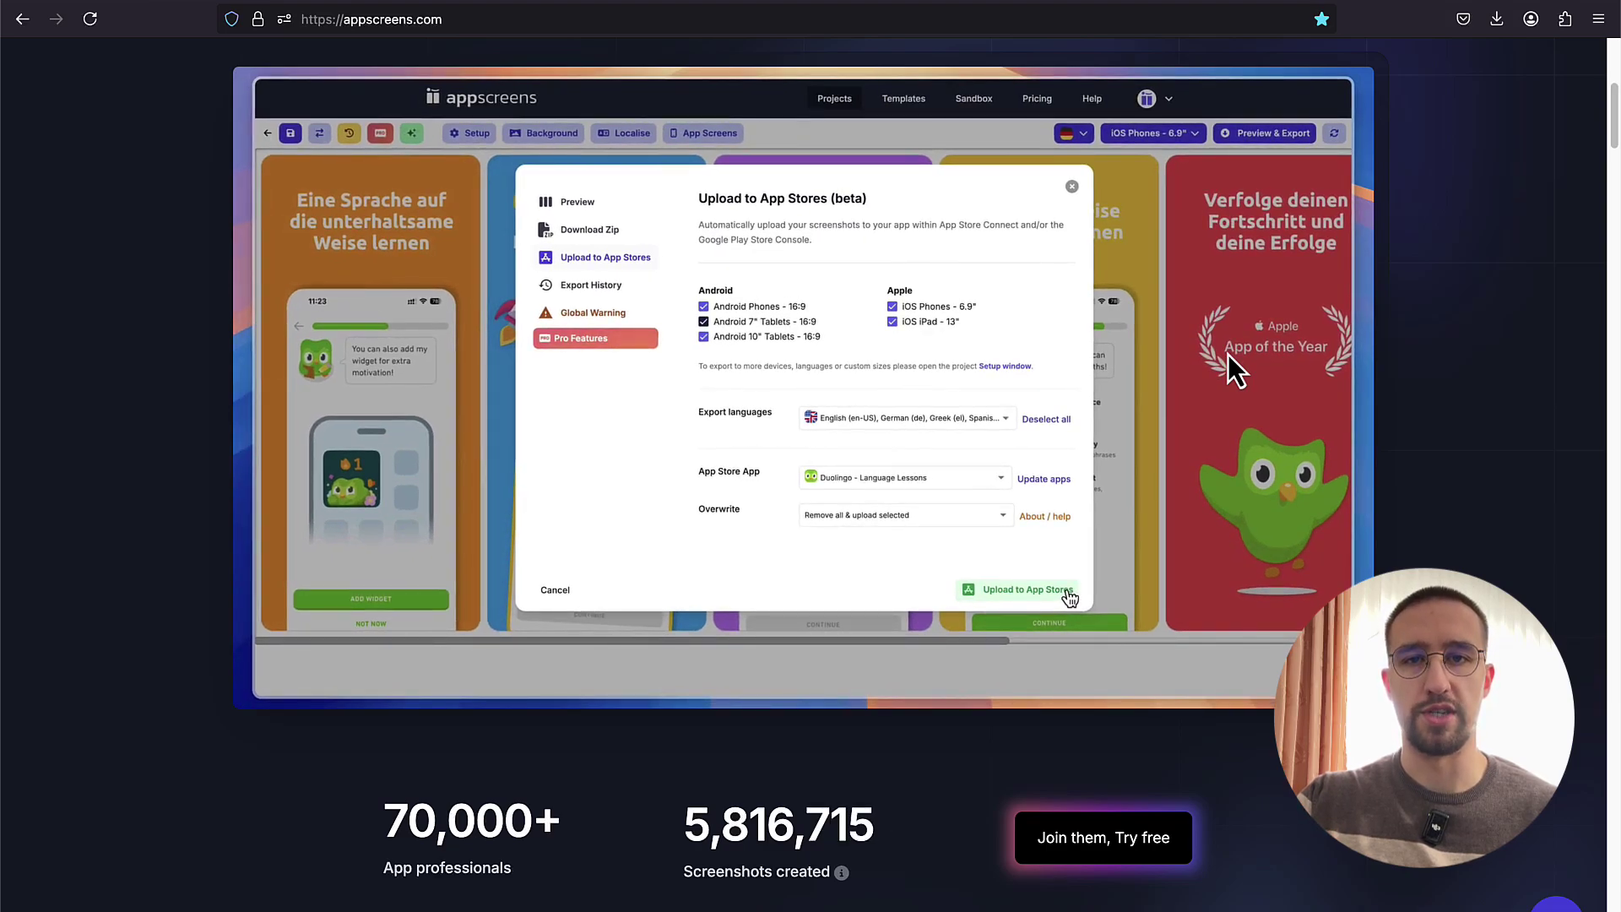
pyautogui.scroll(-4, 1228, 355)
pyautogui.scroll(-9, 1228, 355)
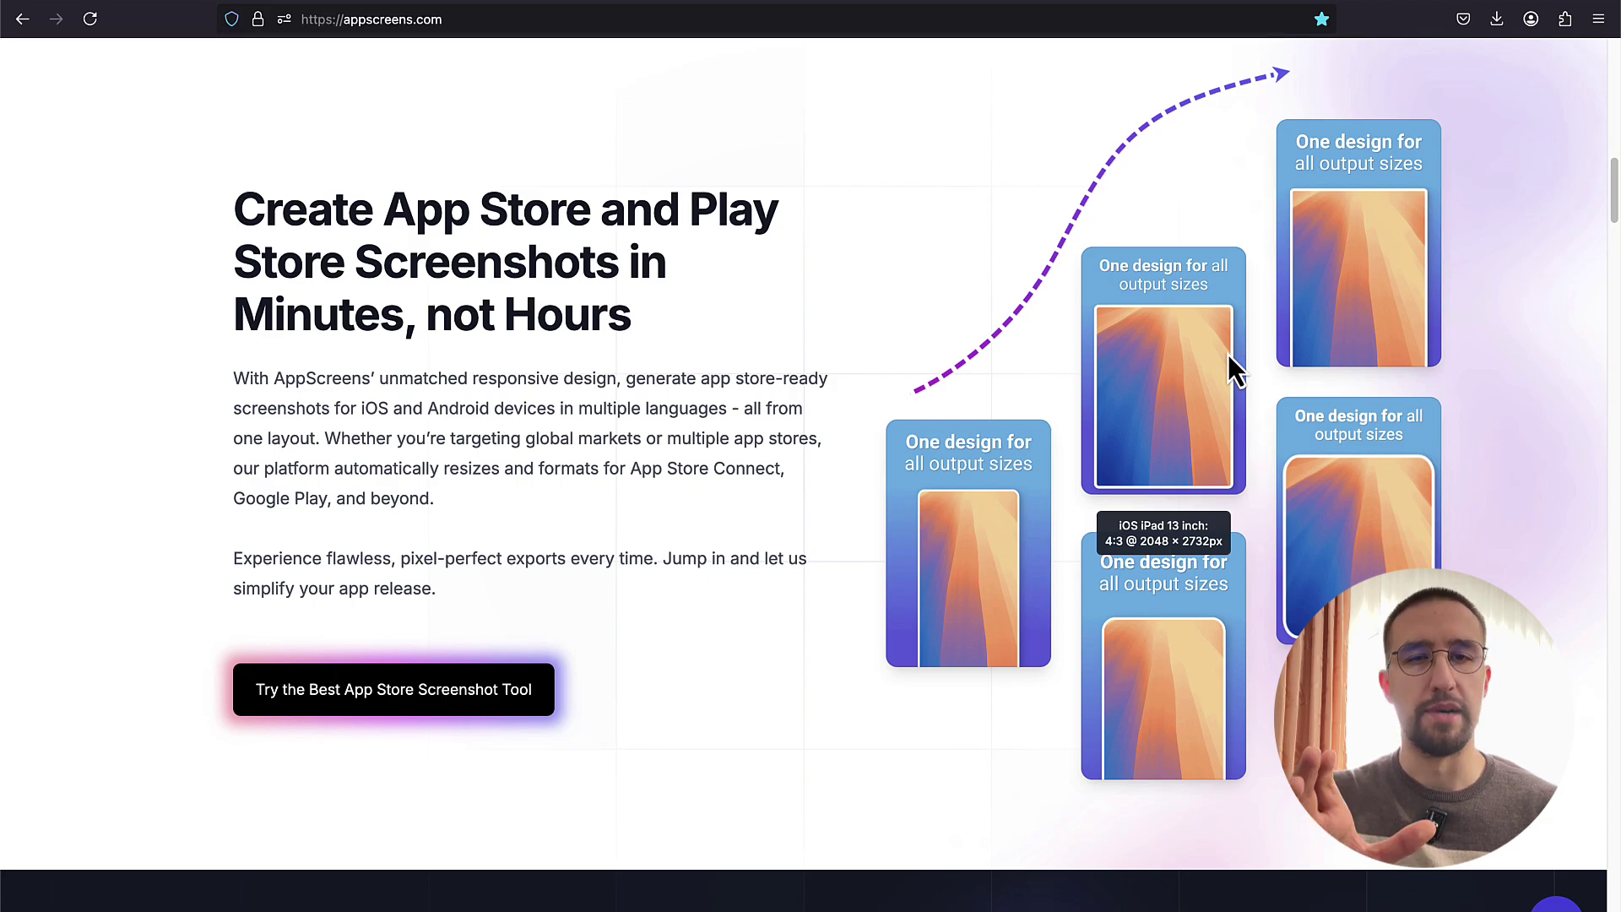
pyautogui.scroll(-8, 1228, 355)
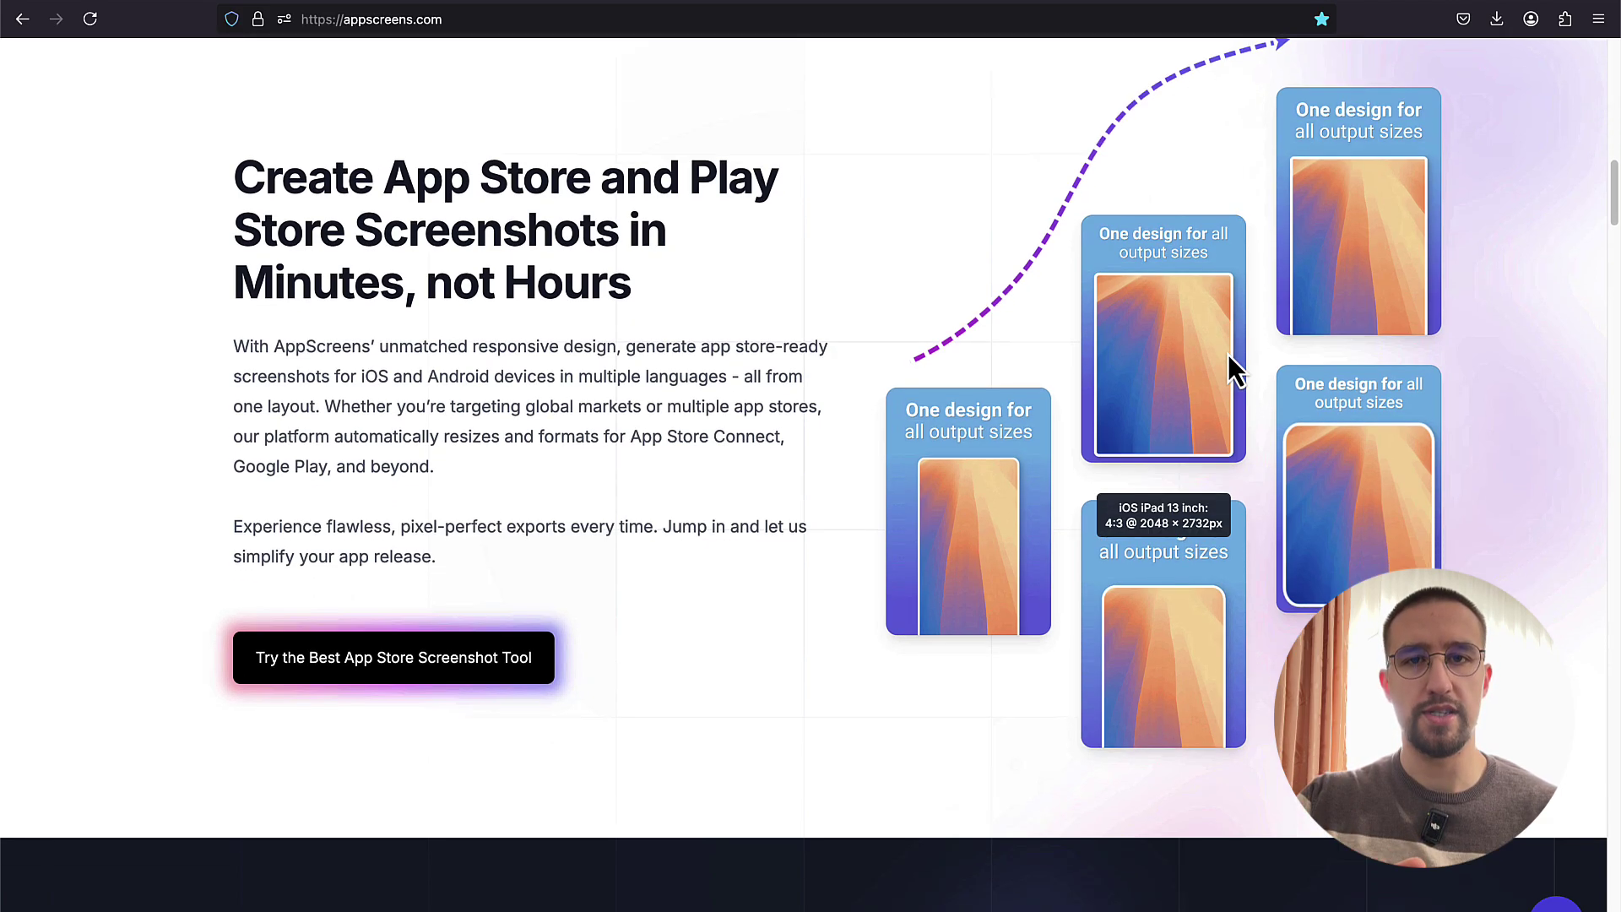
pyautogui.scroll(-14, 1228, 355)
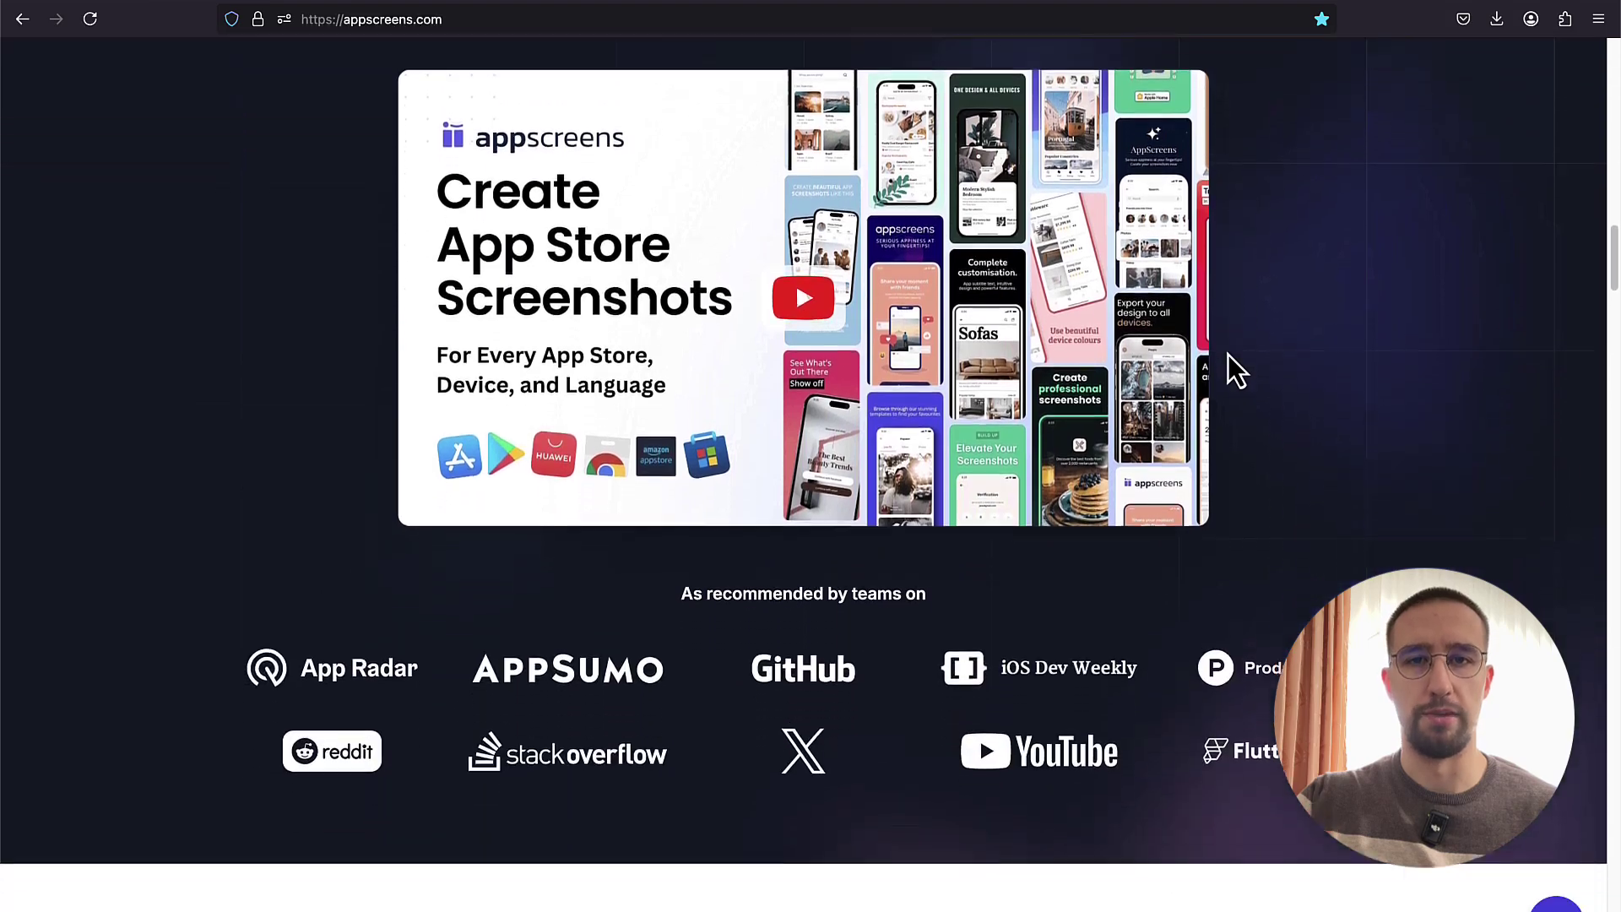
pyautogui.scroll(-1, 1235, 369)
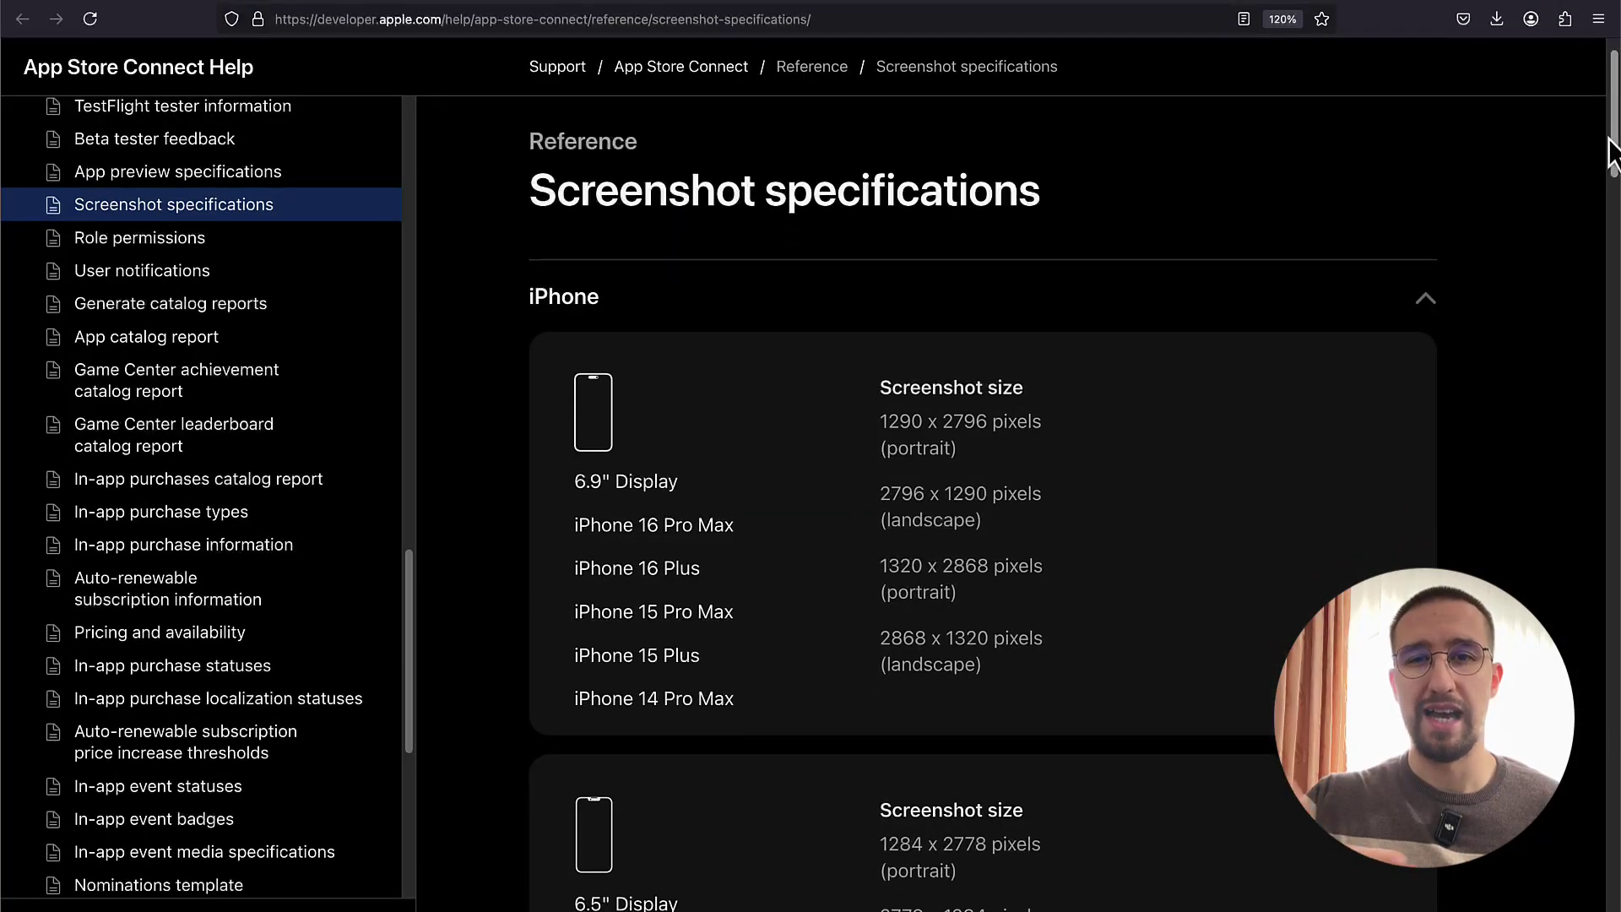
pyautogui.scroll(-1, 1608, 157)
pyautogui.moveTo(1607, 143); pyautogui.dragTo(1592, 328)
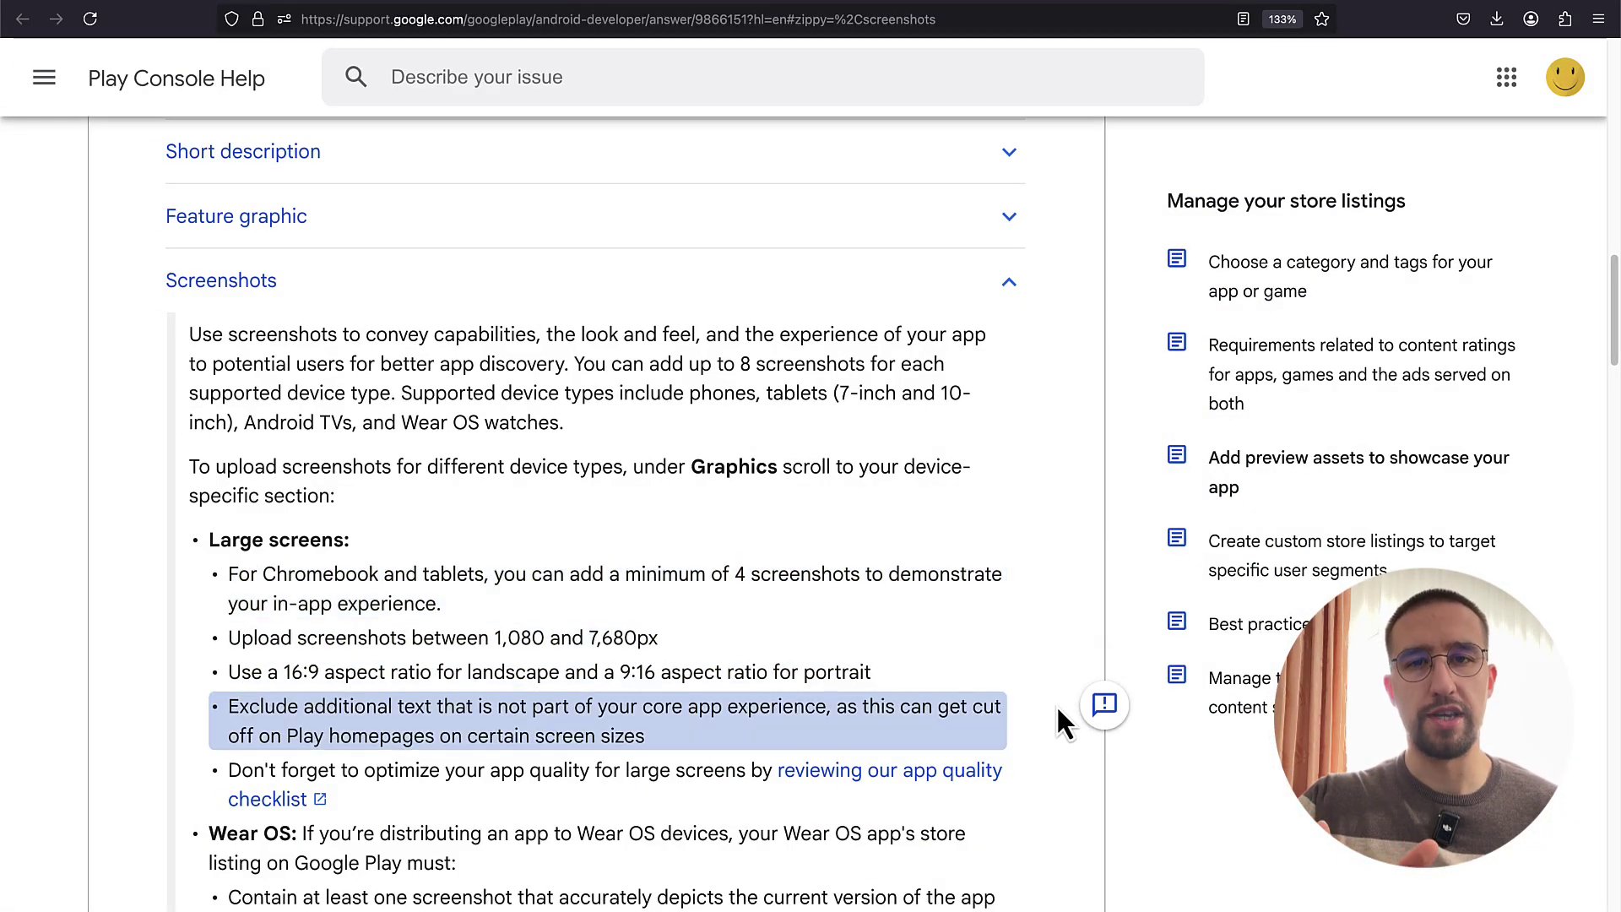
pyautogui.scroll(-4, 1043, 780)
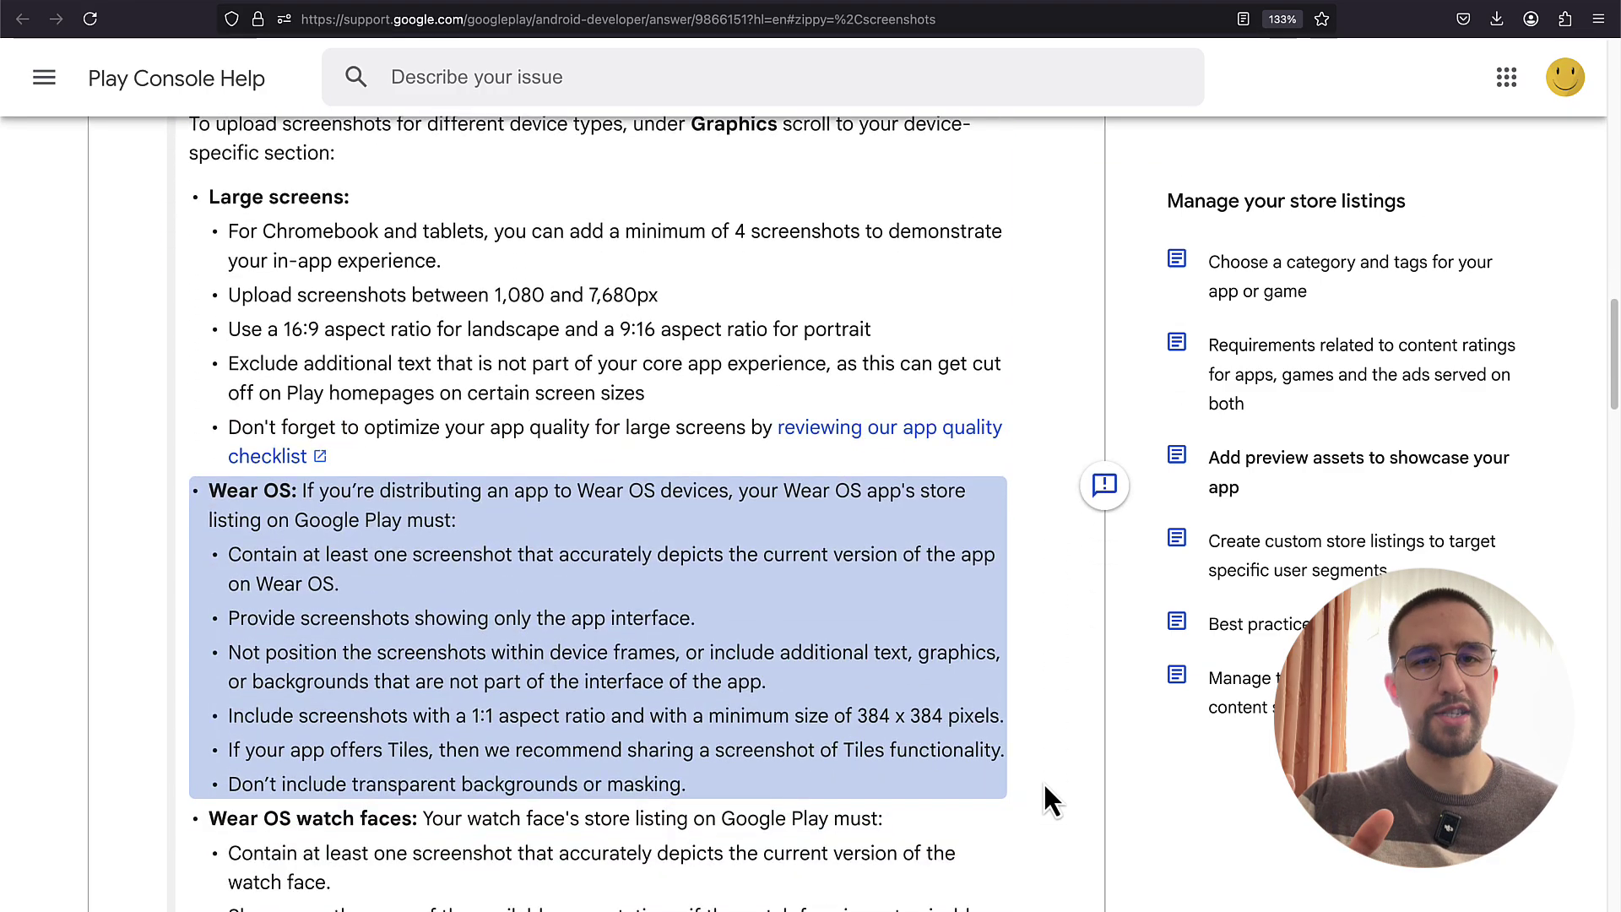
pyautogui.scroll(-5, 1045, 789)
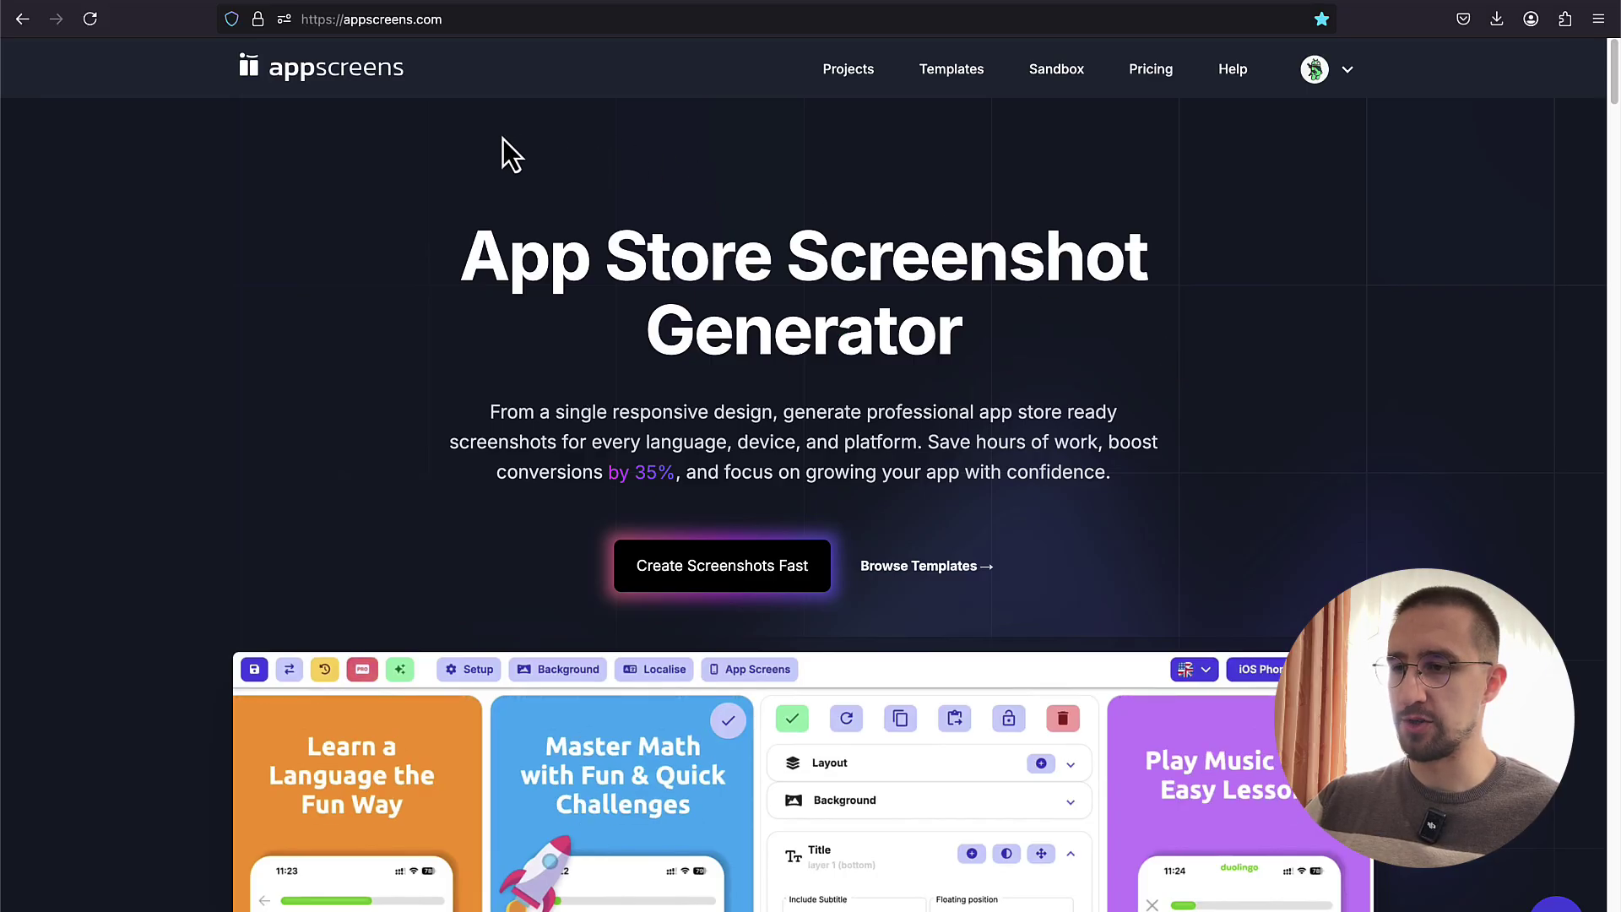
# Step: Go to Projects from the account menu and start a New Project
pyautogui.click(1344, 76)
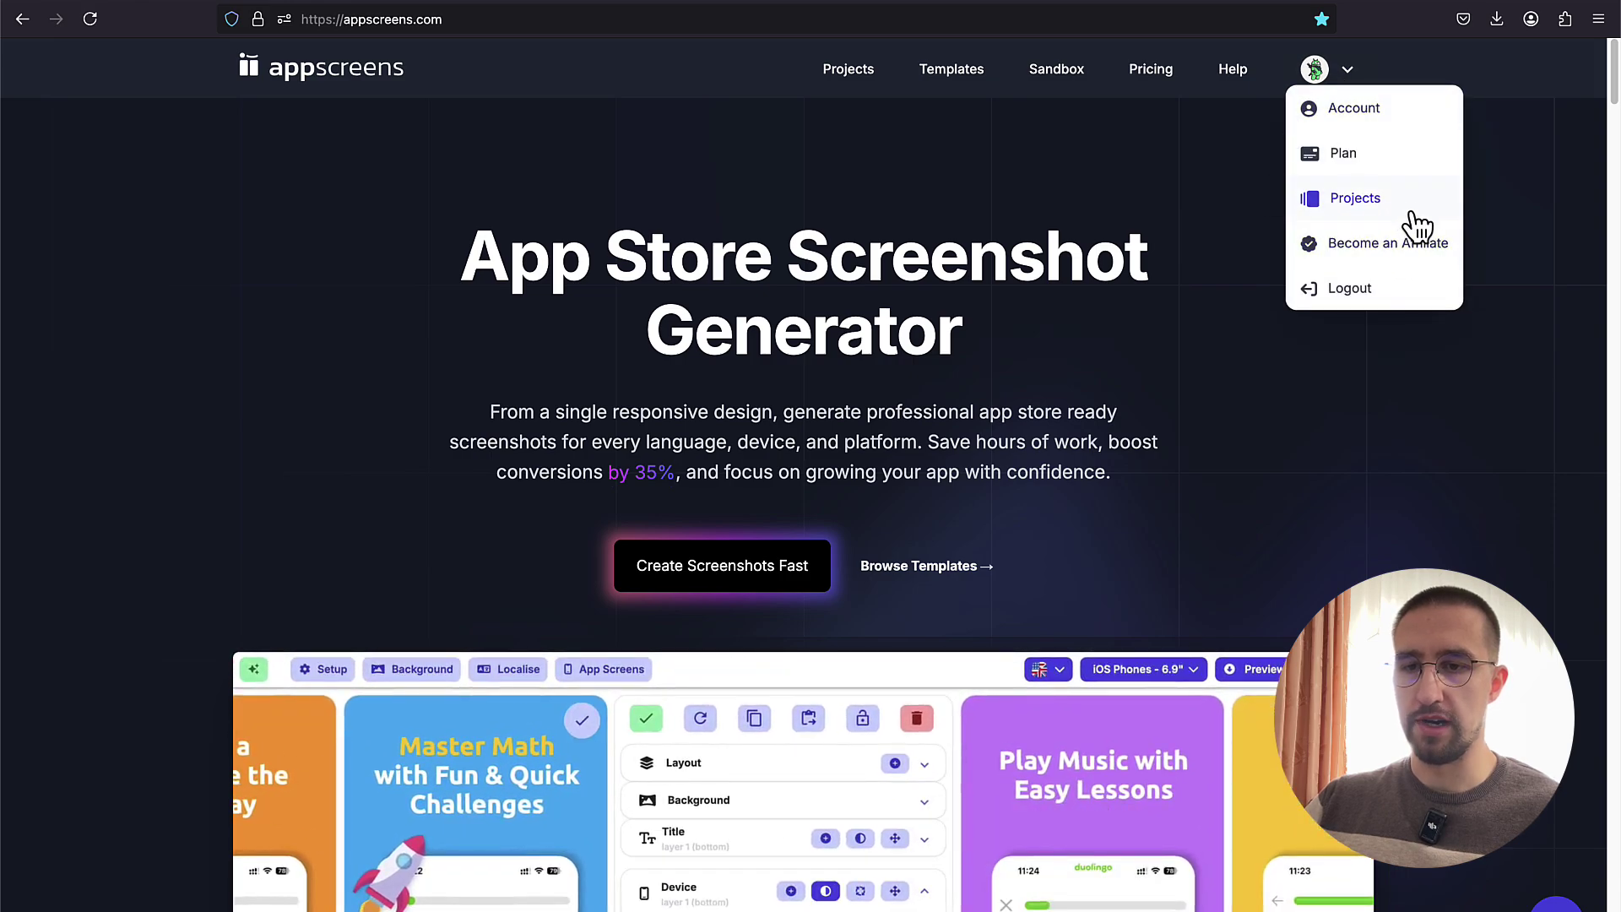
pyautogui.click(1368, 203)
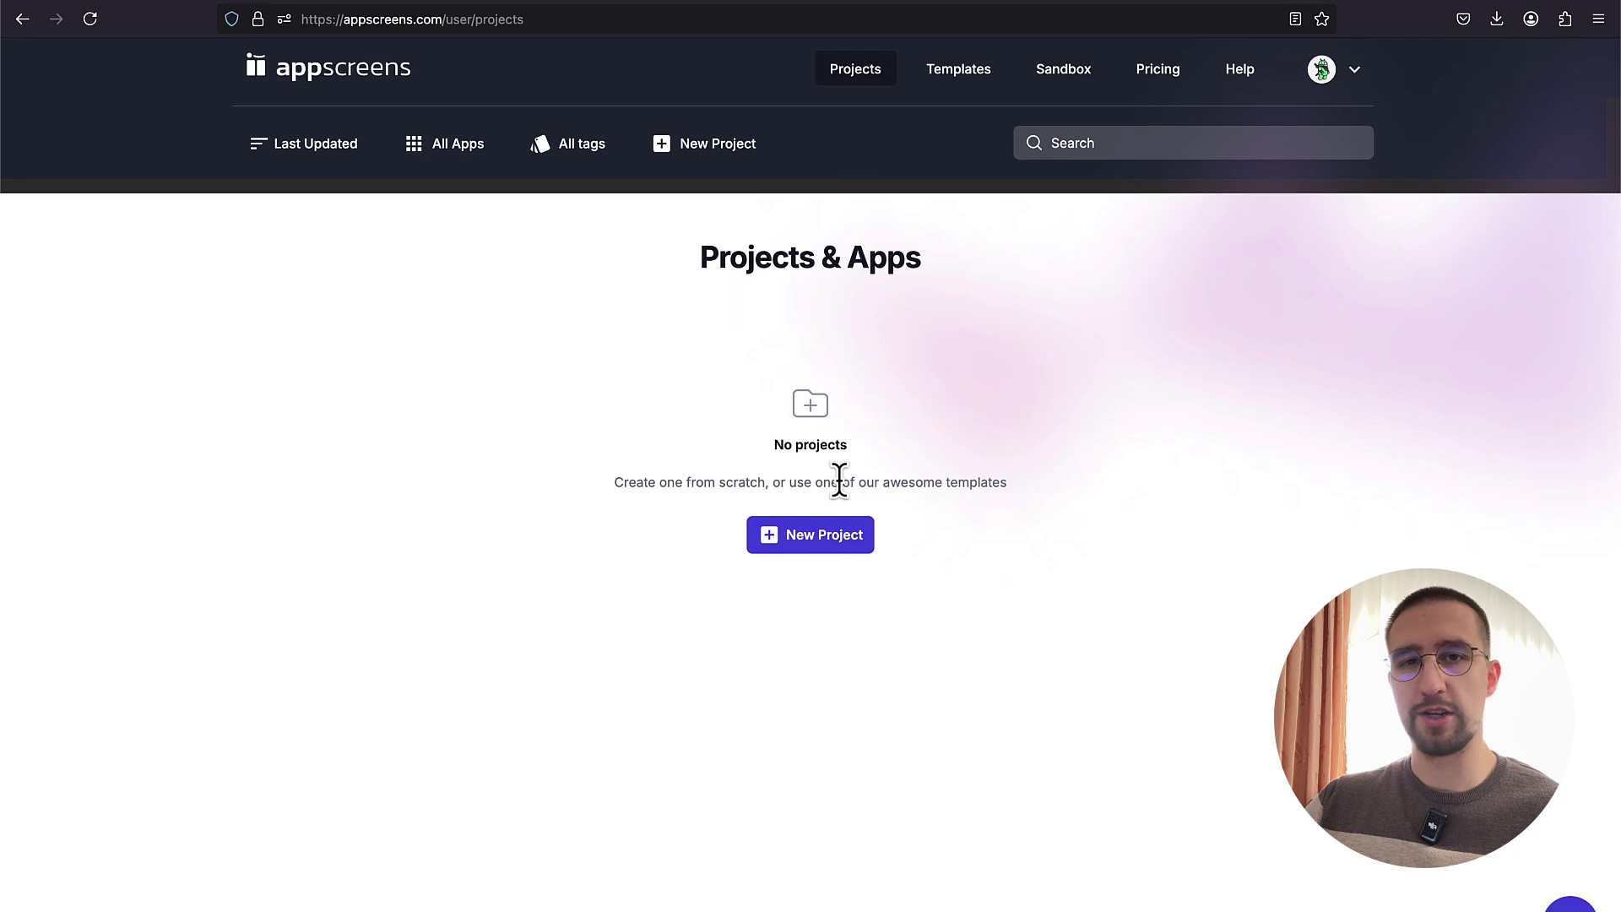
pyautogui.click(838, 556)
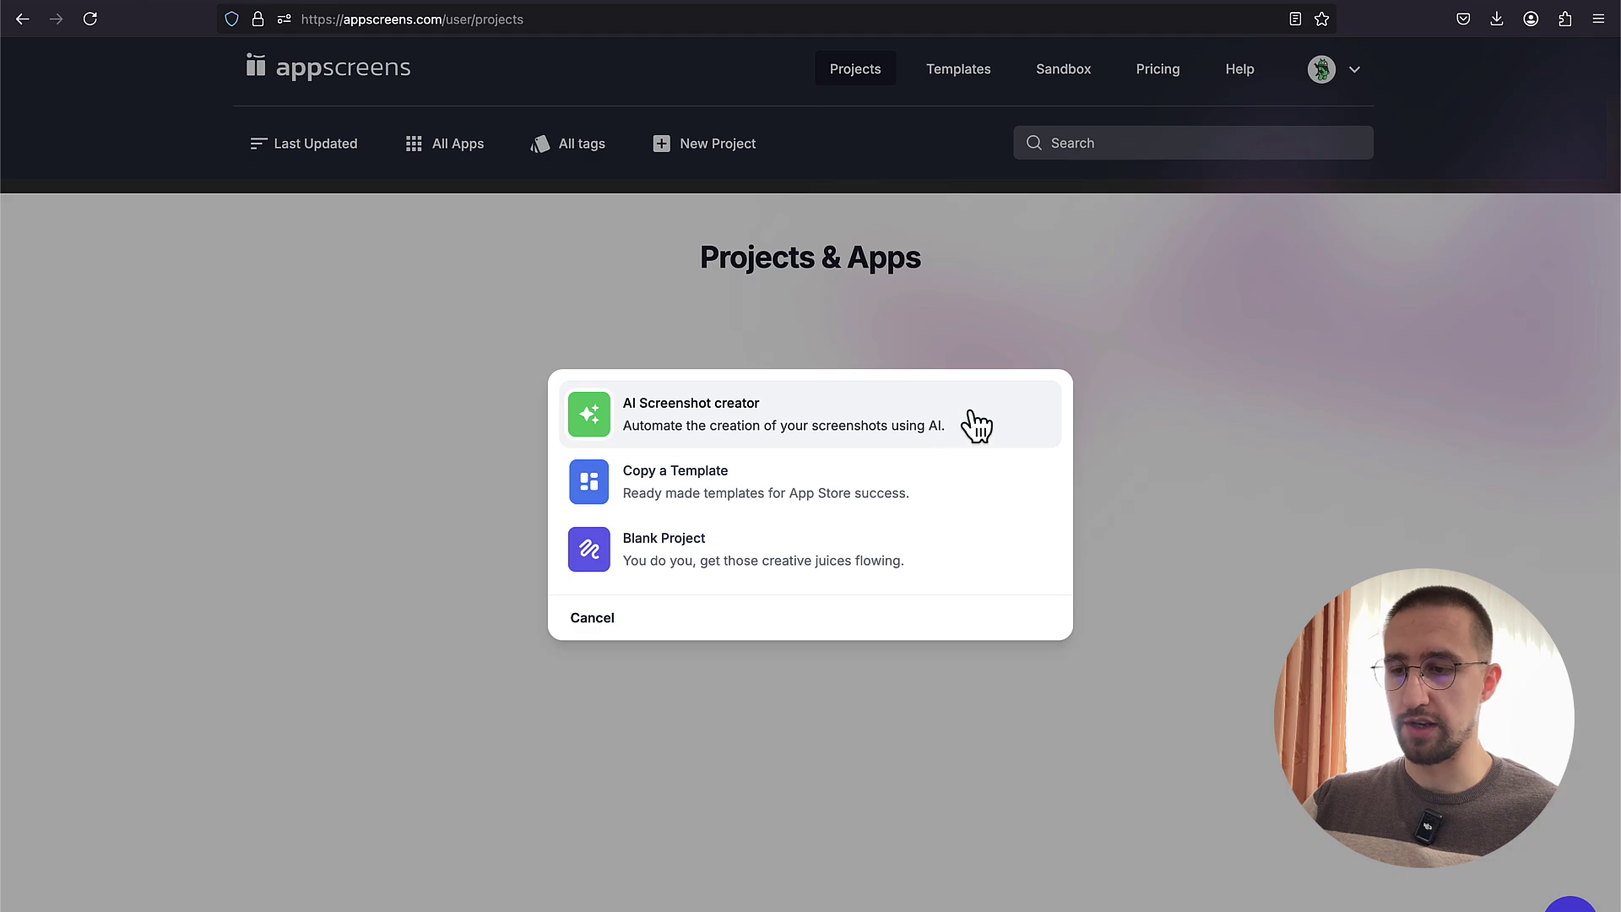
# Step: Run the AI Screenshot creator for Instagram and review the generated headlines
pyautogui.click(888, 416)
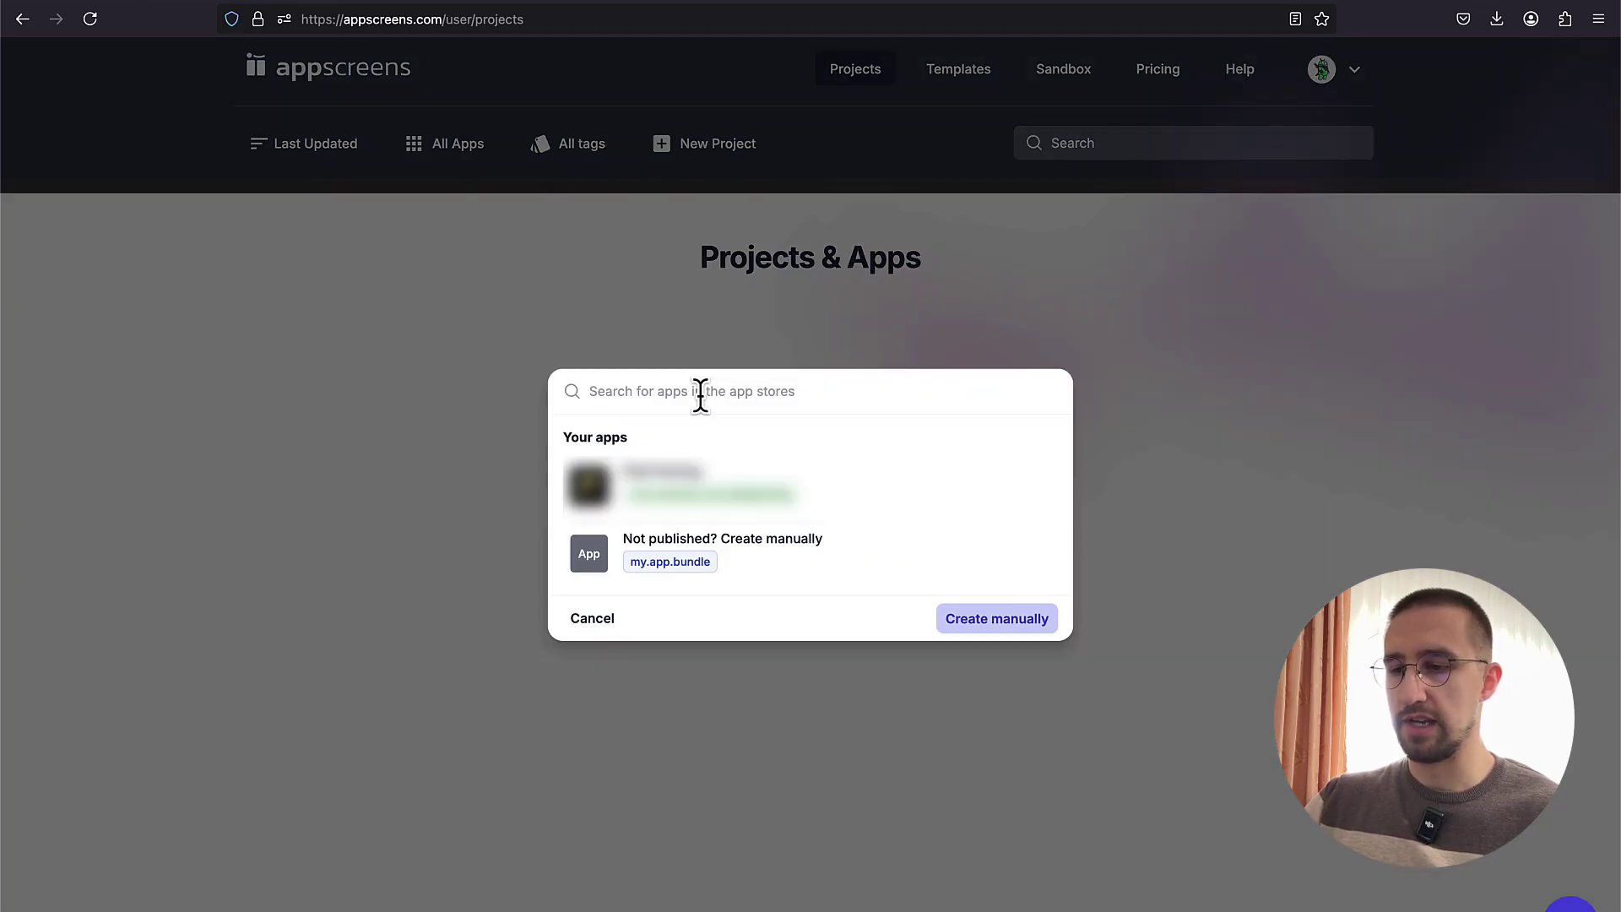
pyautogui.write('instagram')
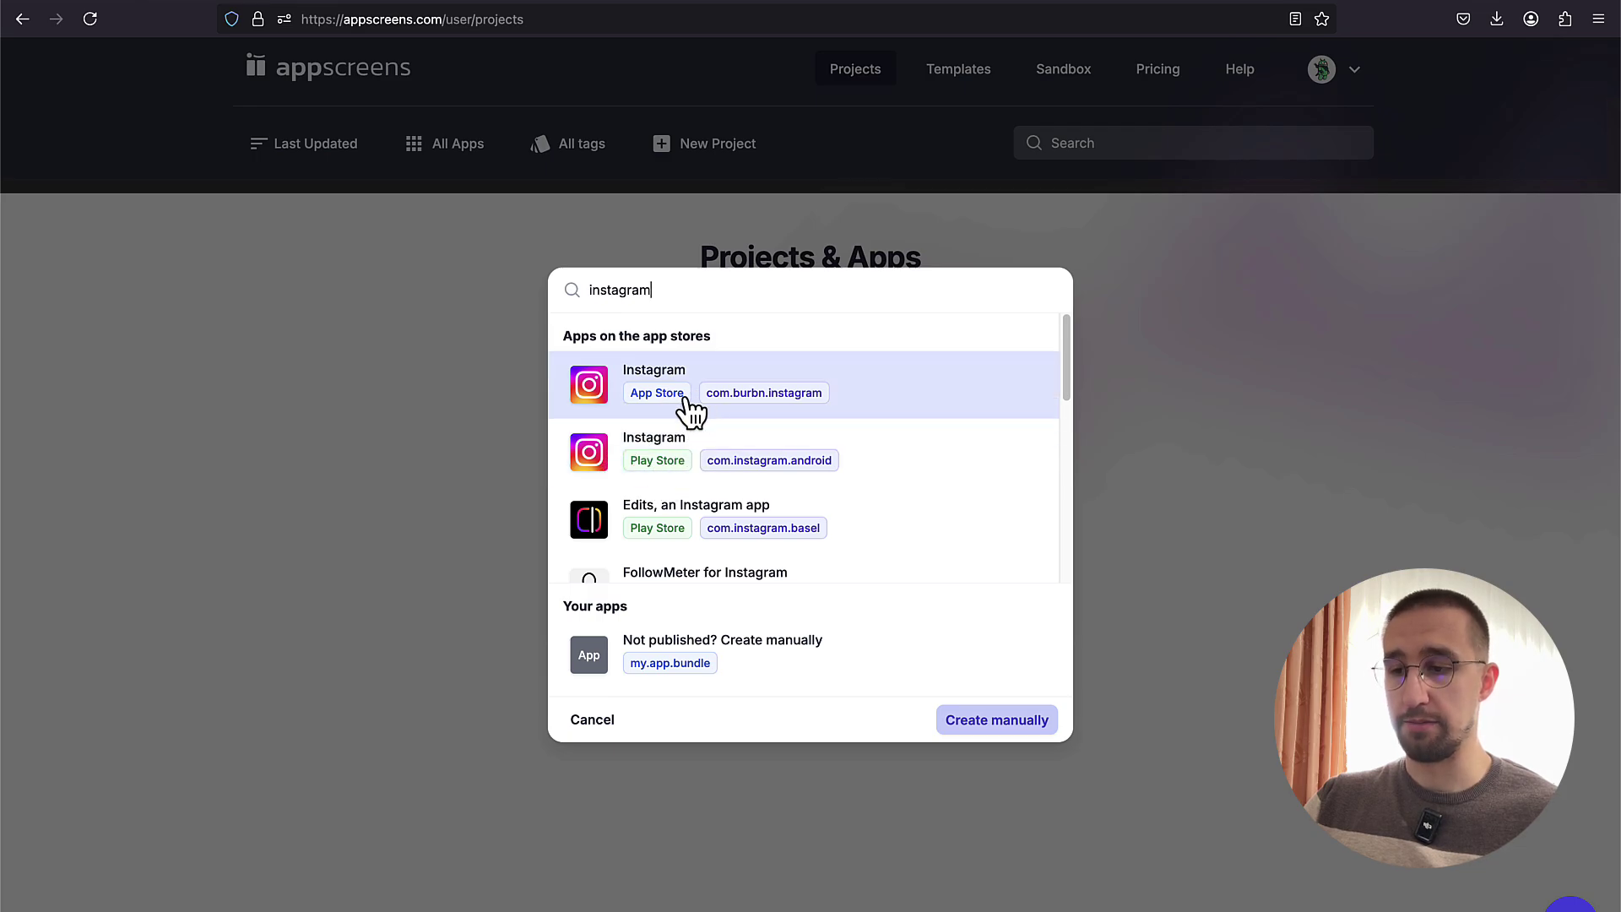
pyautogui.click(869, 461)
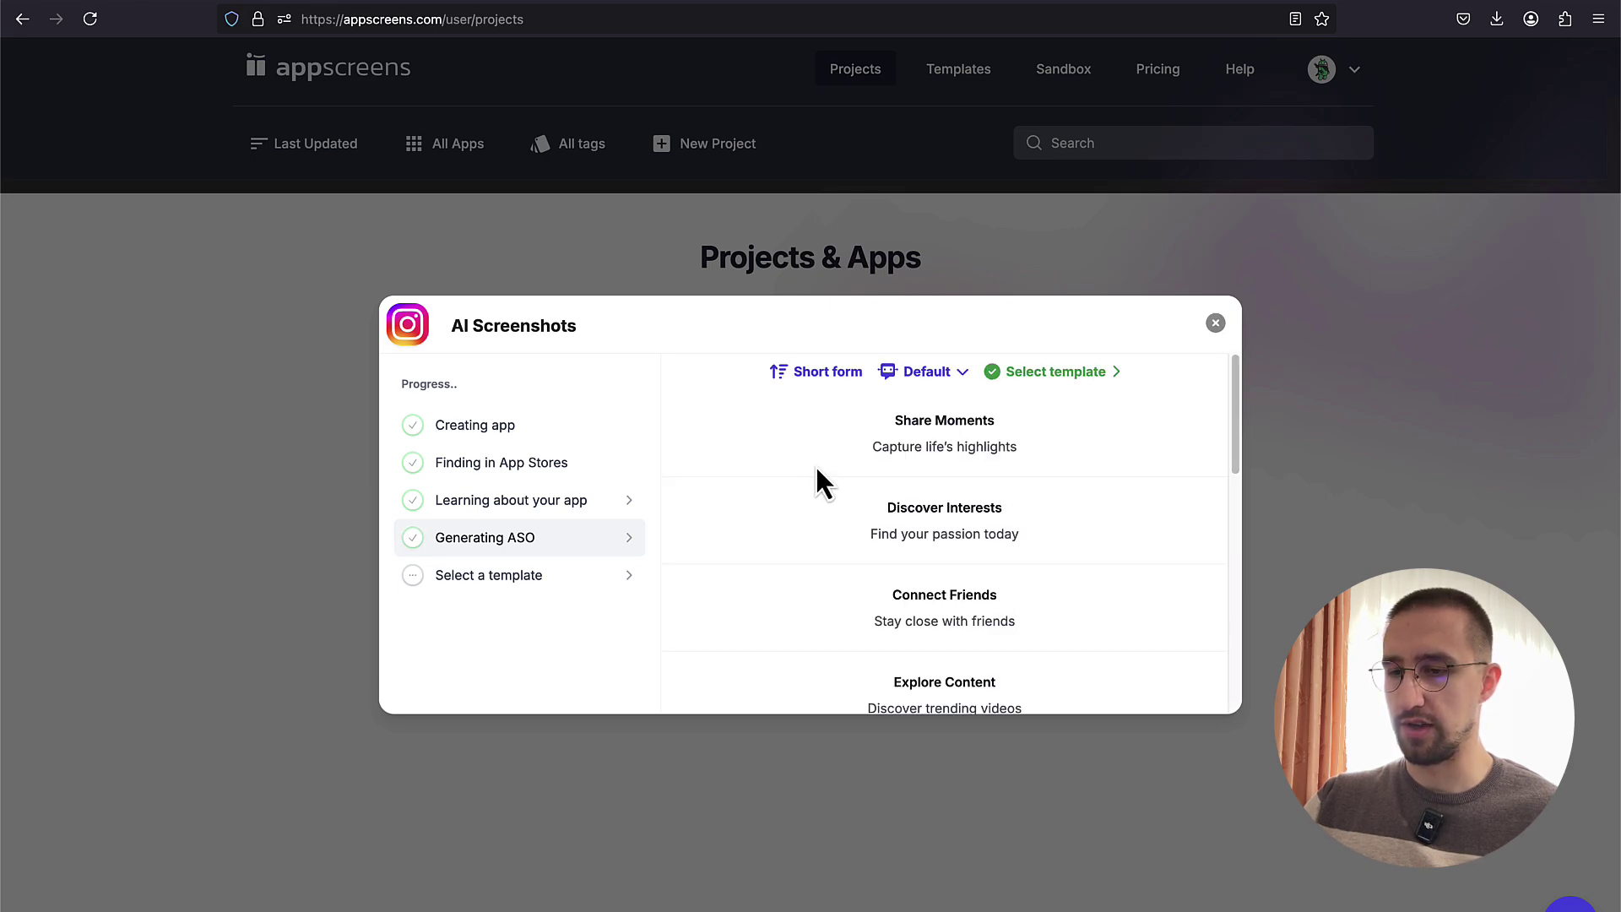
pyautogui.moveTo(1229, 423); pyautogui.dragTo(1194, 662)
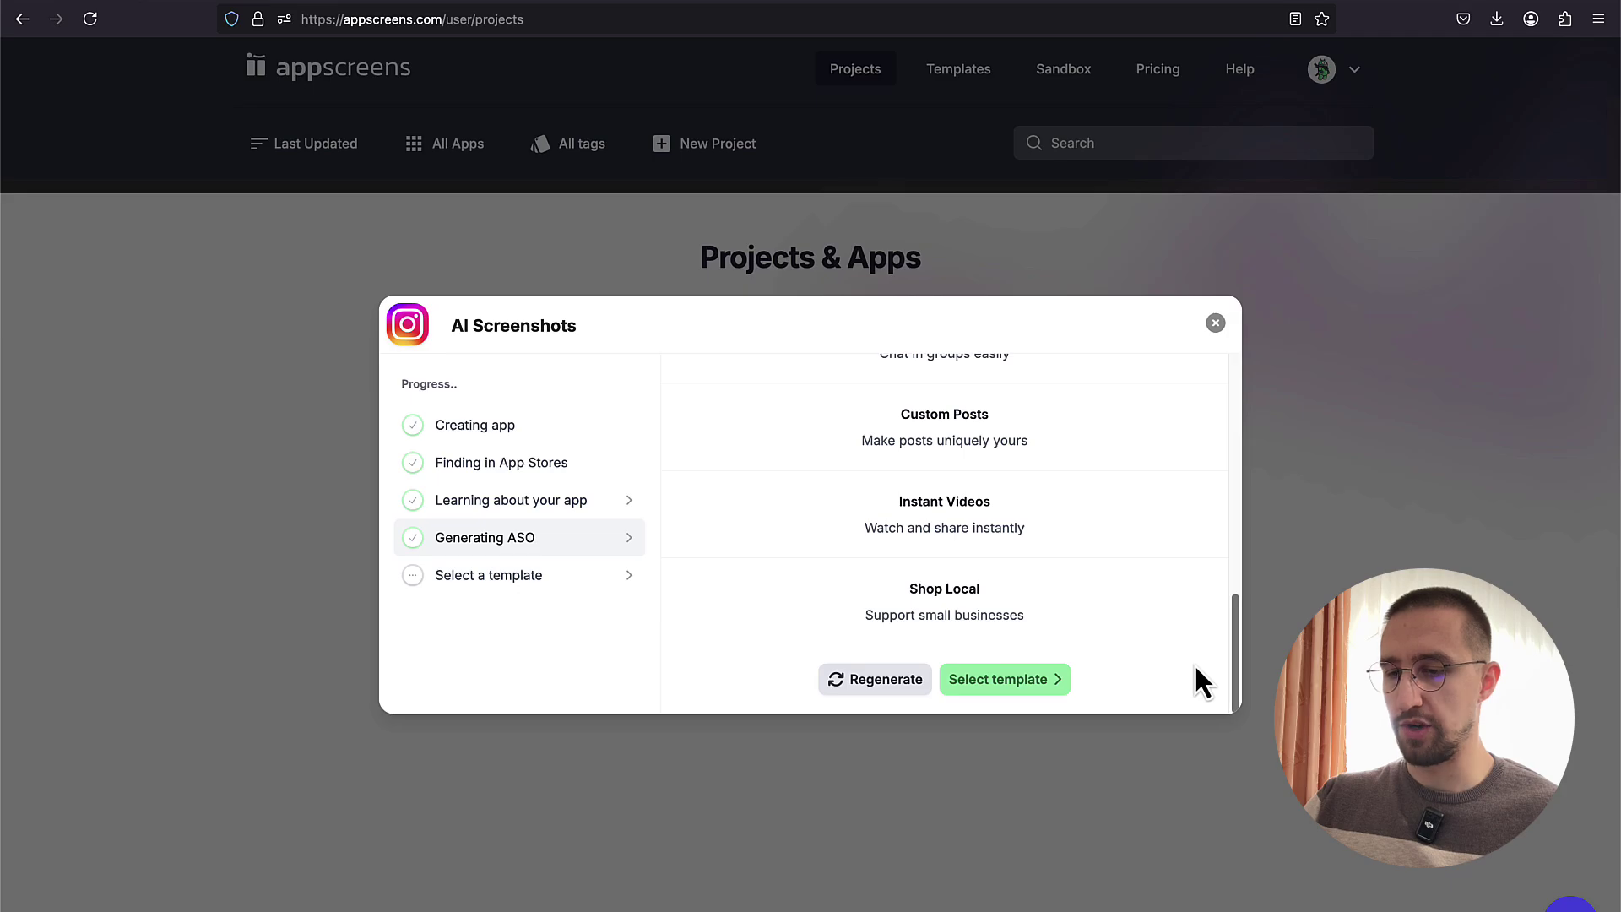
# Step: Move on to template selection, leaving the All tag filter unchanged
pyautogui.click(1005, 682)
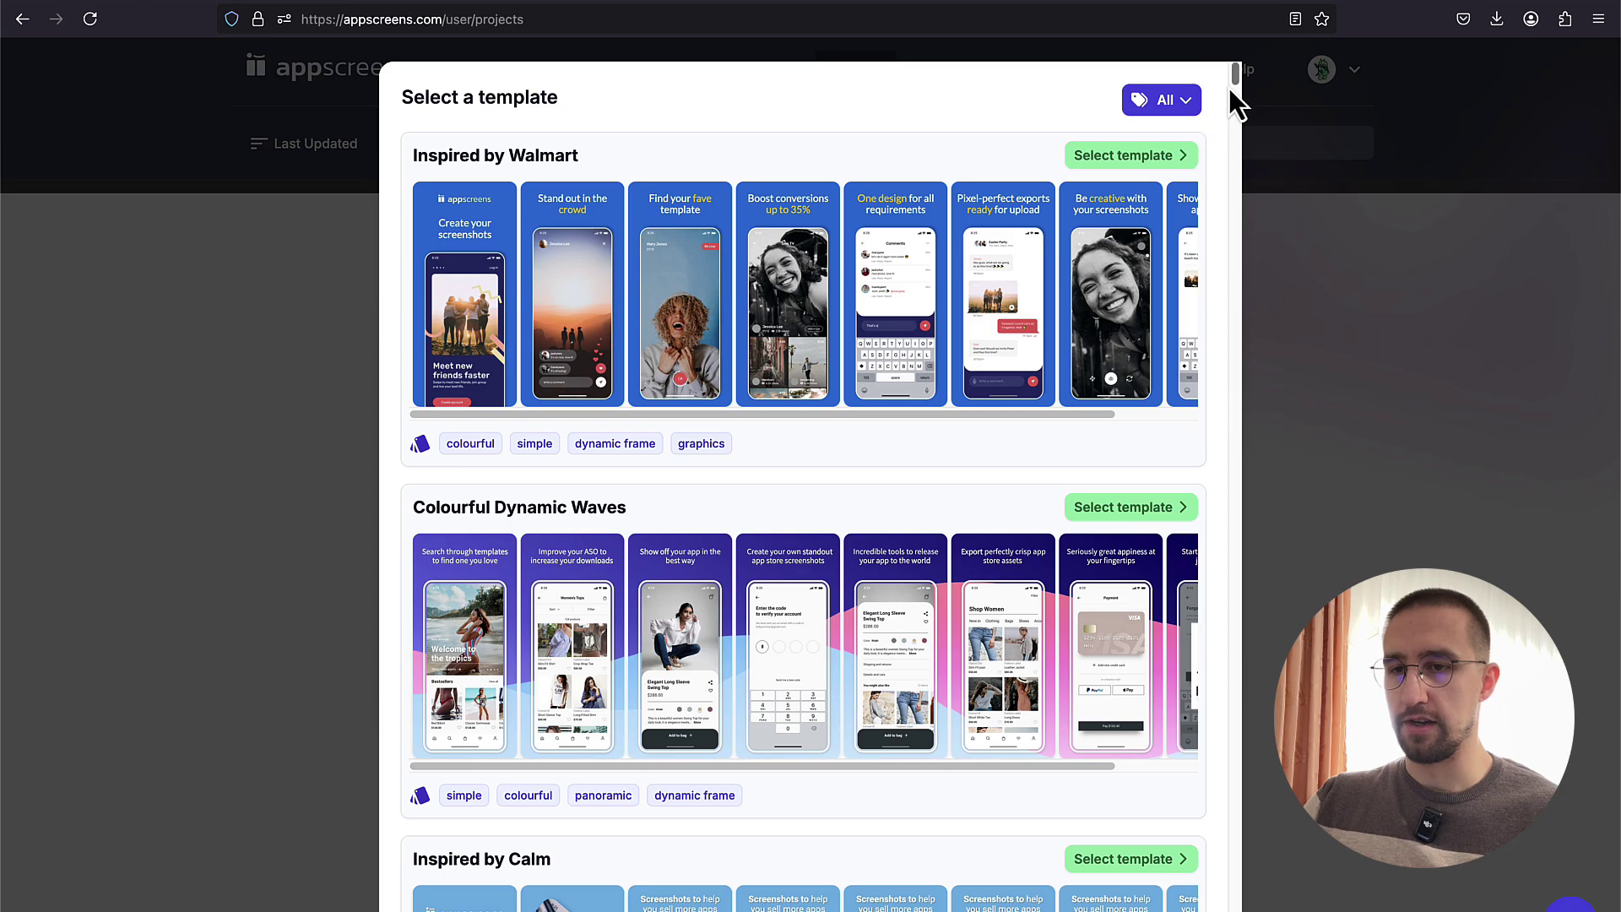
pyautogui.click(1196, 108)
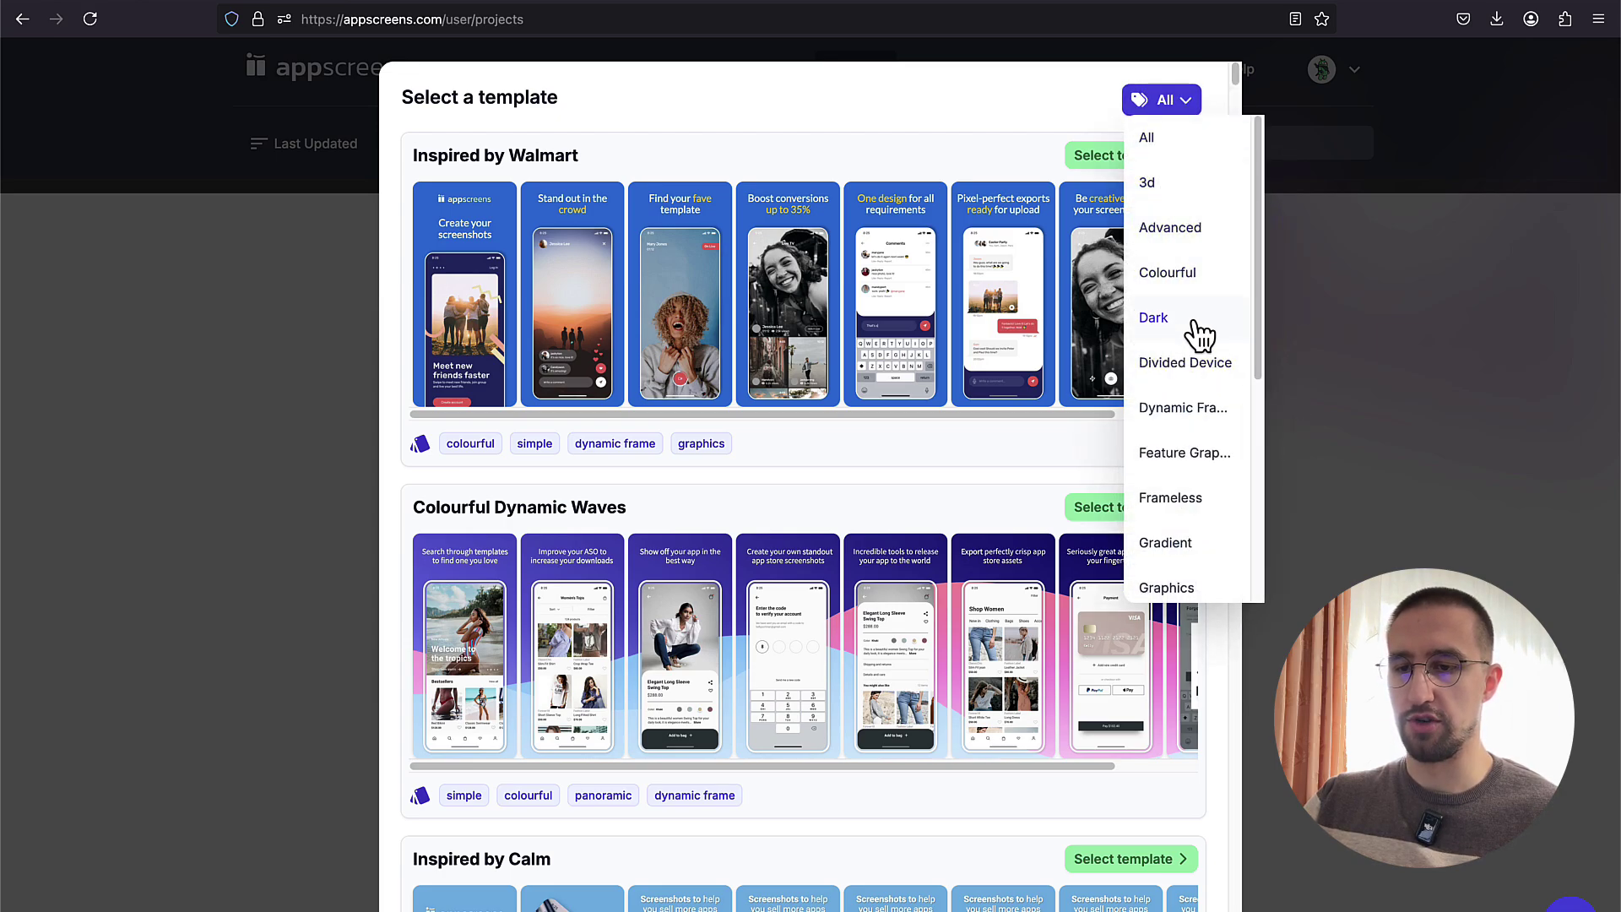
pyautogui.scroll(-1, 1198, 371)
pyautogui.scroll(-5, 1208, 397)
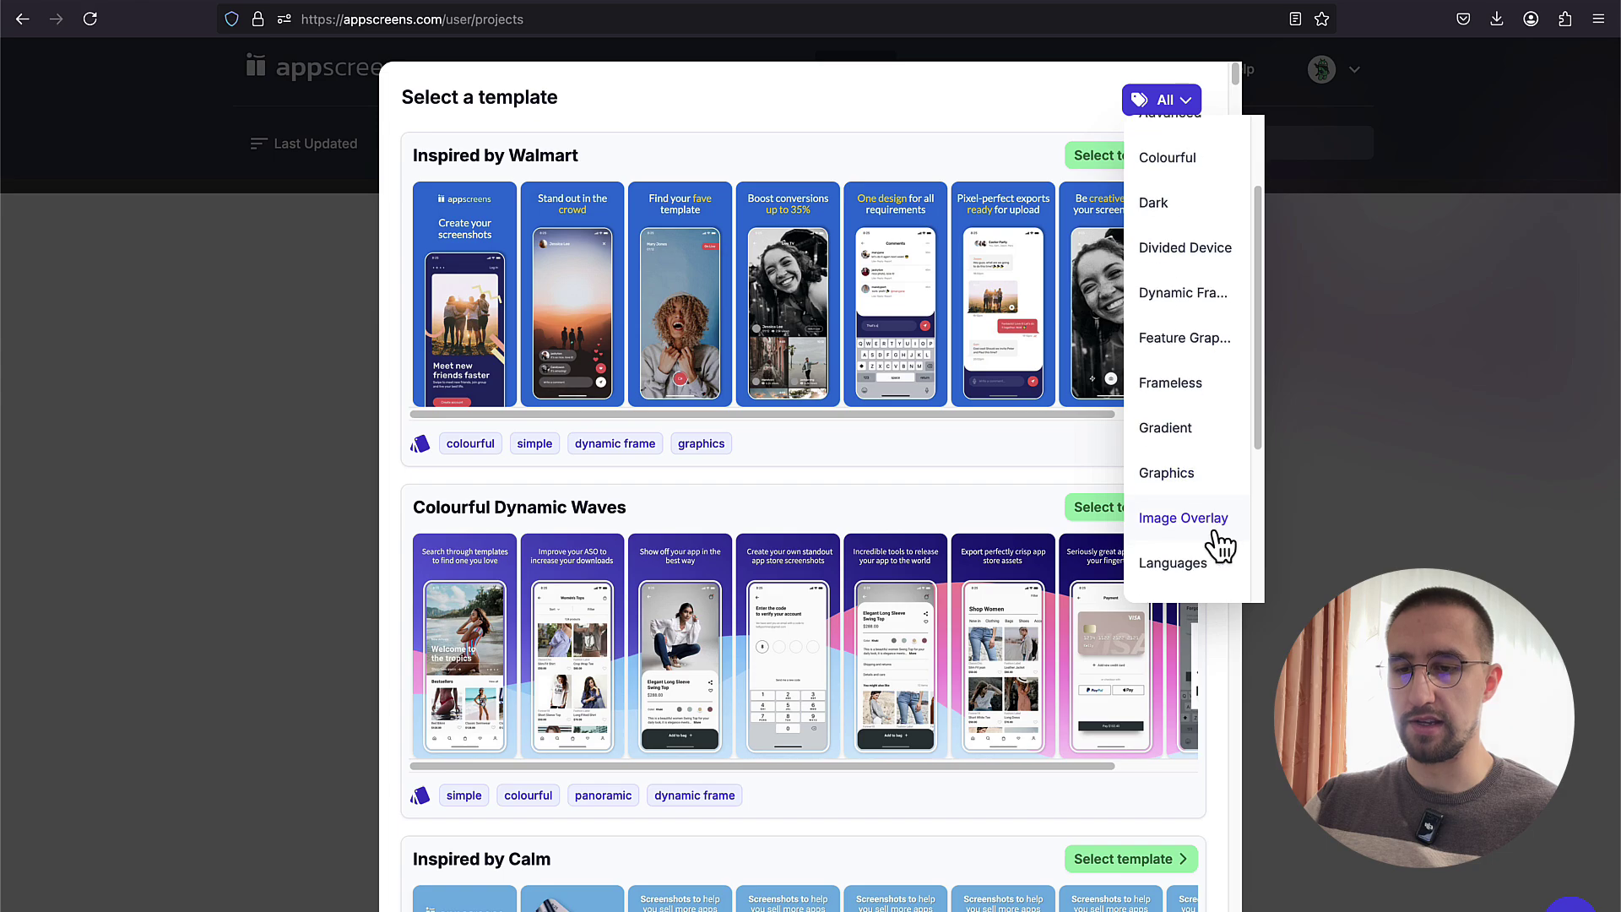
pyautogui.click(1215, 84)
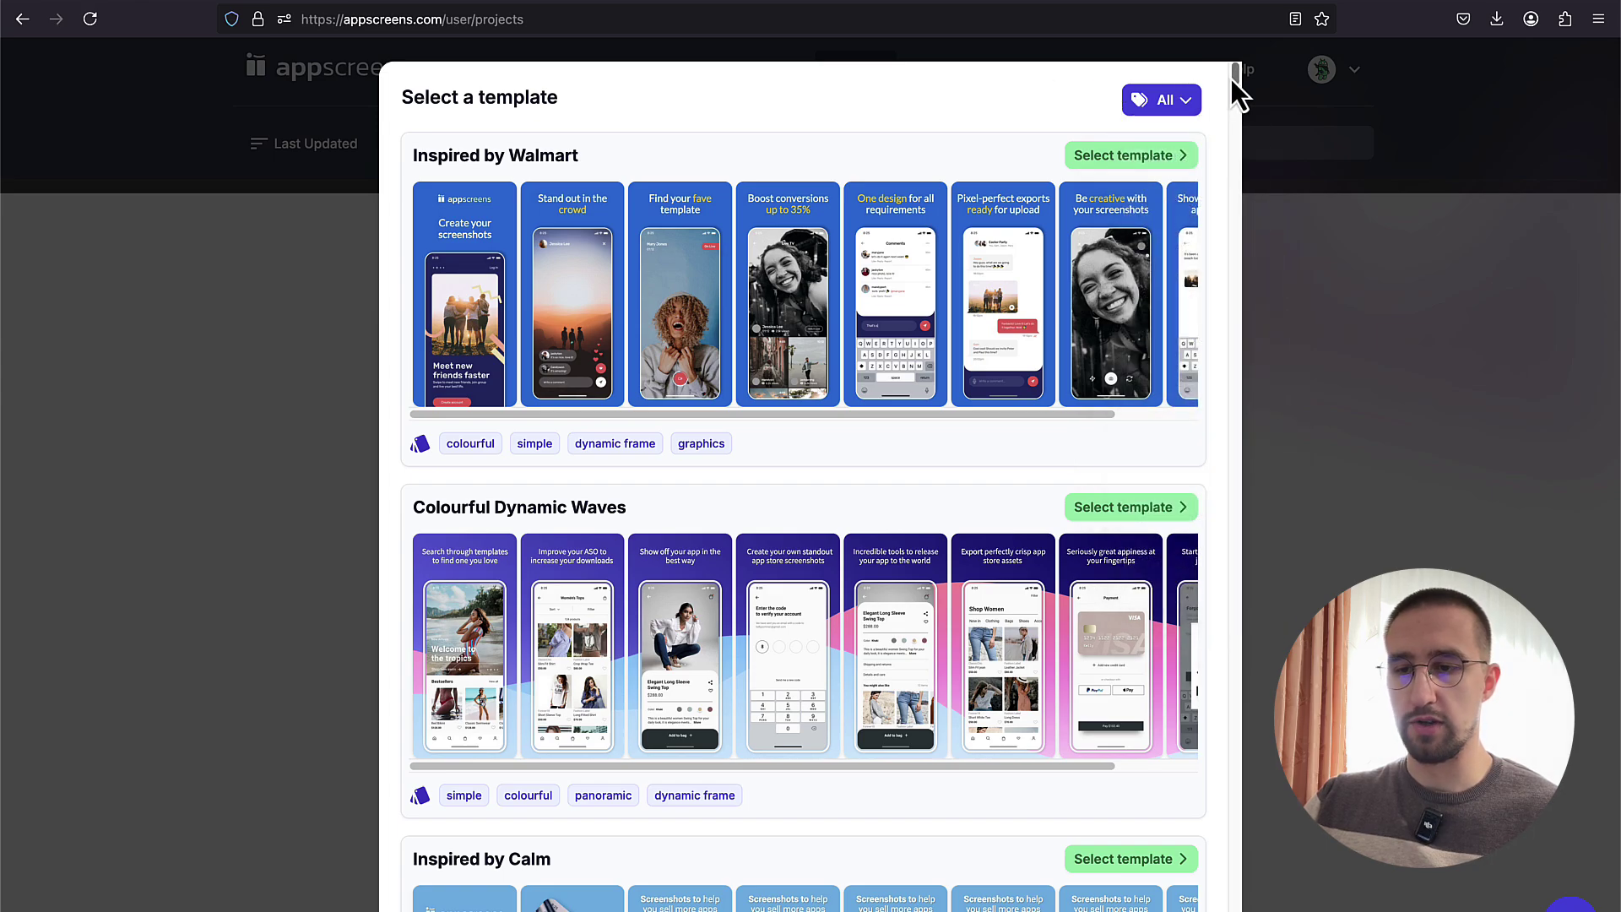
pyautogui.moveTo(1234, 78); pyautogui.dragTo(1235, 98)
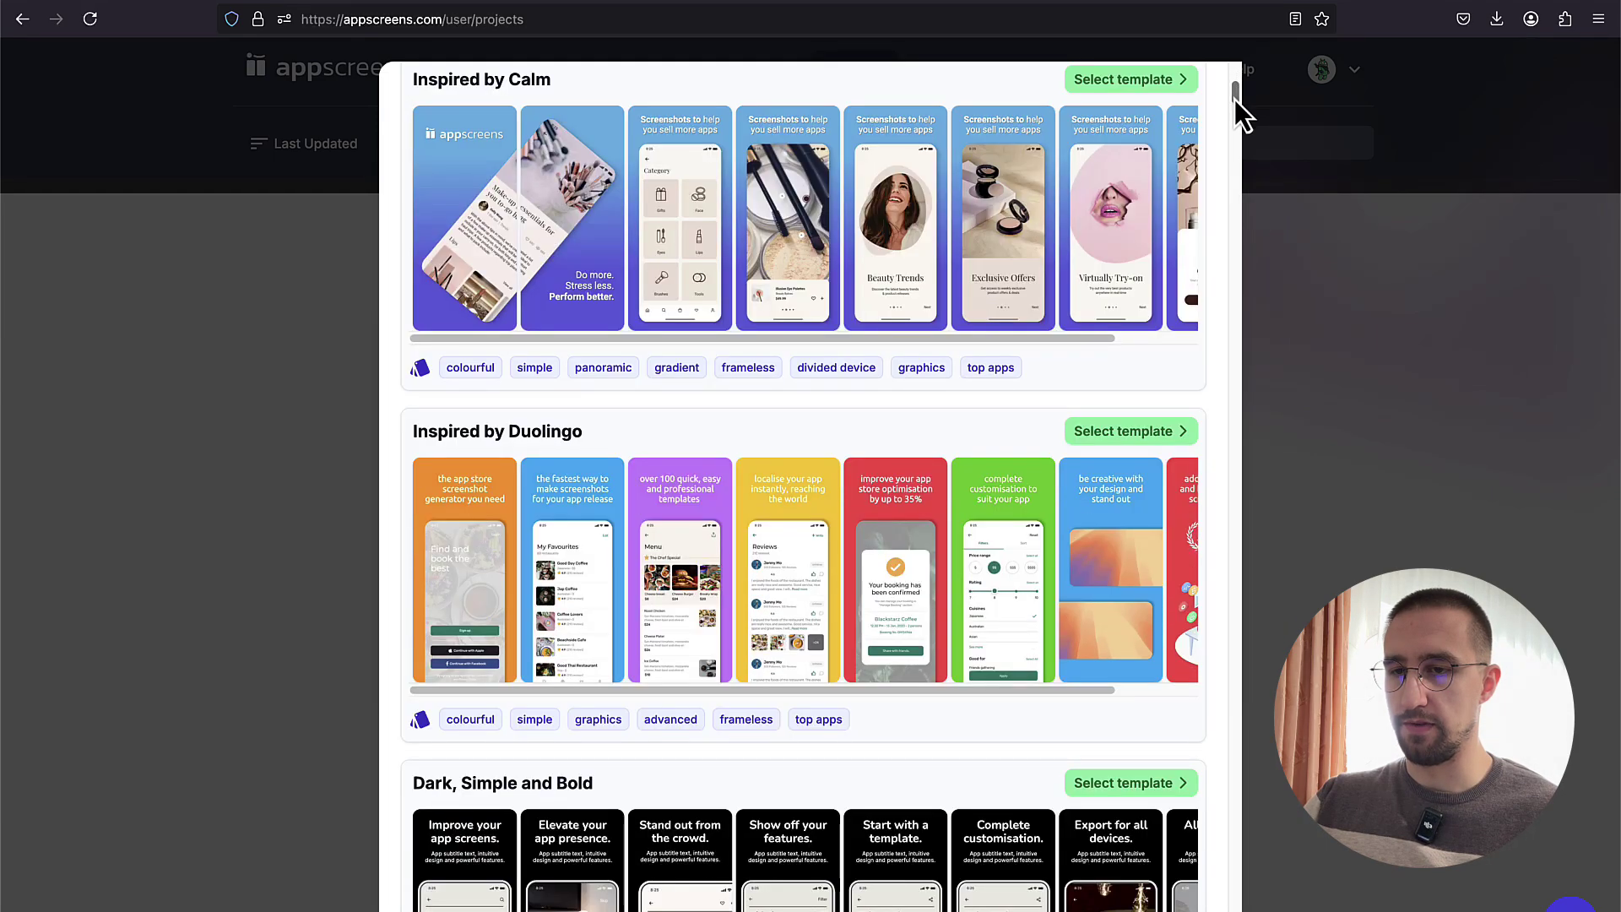
# Step: Scroll down the template list and select Softly So Bold
pyautogui.scroll(-1, 1072, 261)
pyautogui.scroll(-6, 1072, 261)
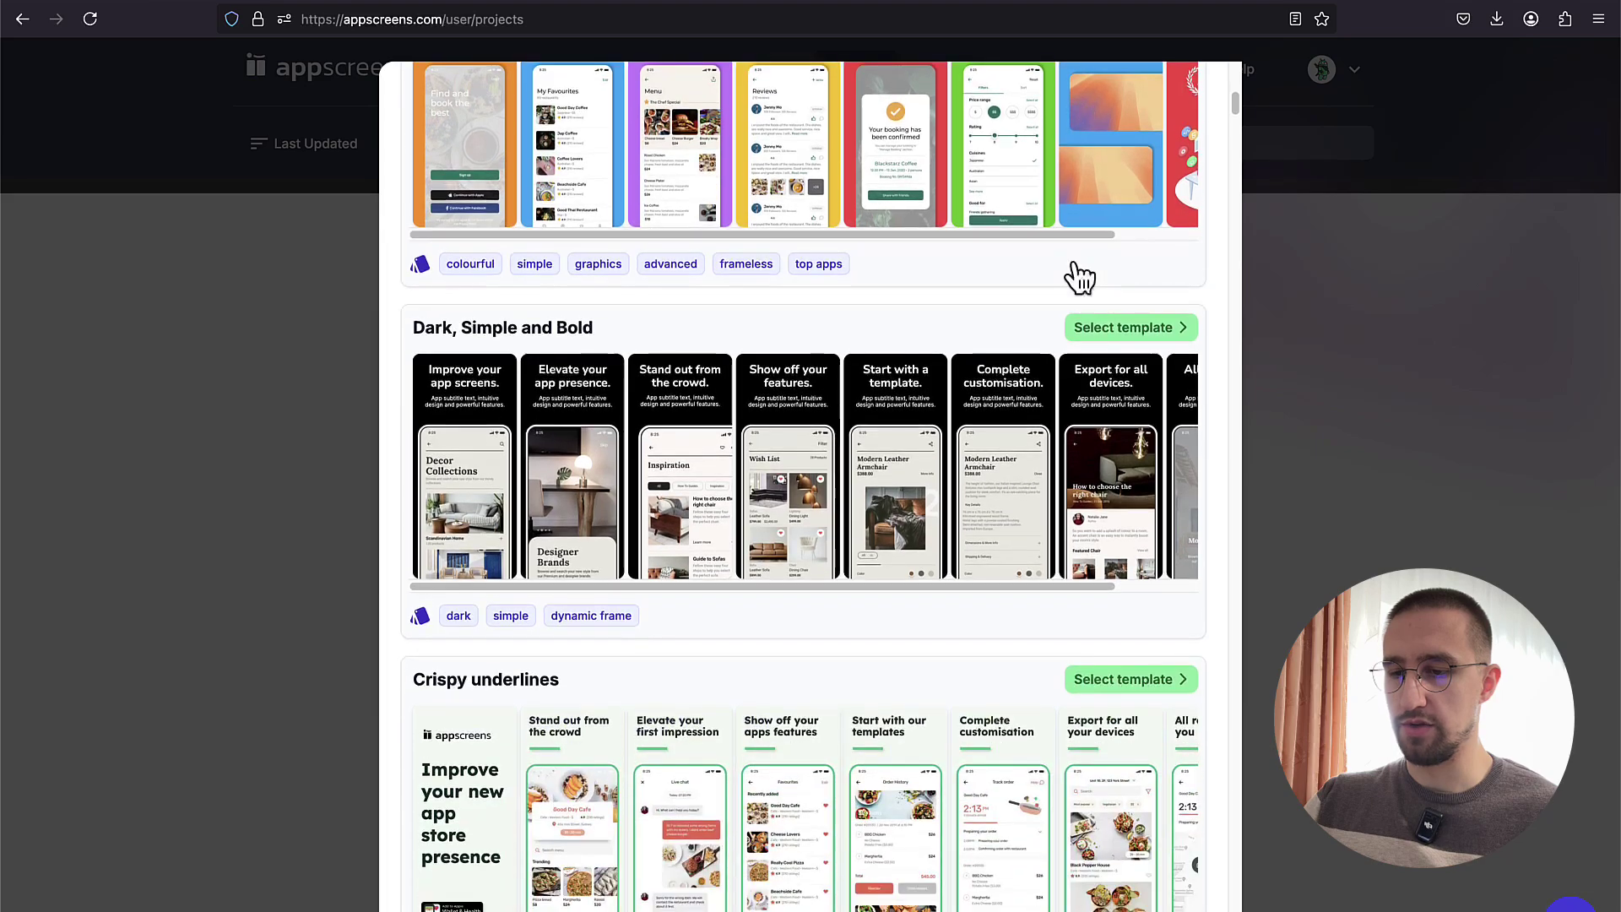
pyautogui.scroll(-7, 1081, 277)
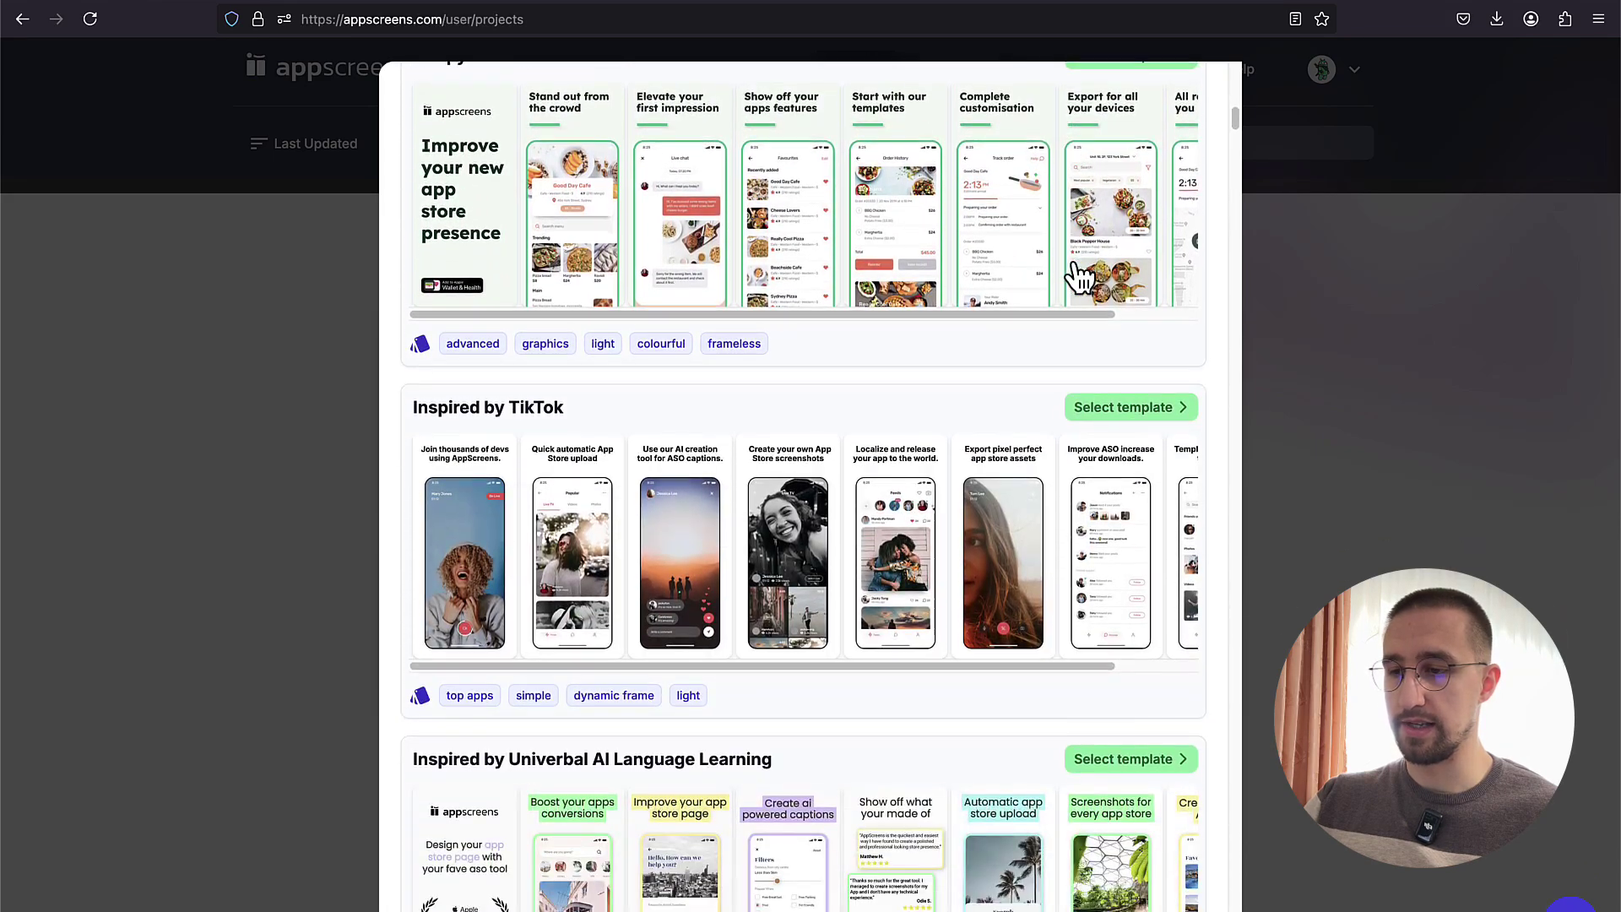
pyautogui.scroll(-2, 1081, 277)
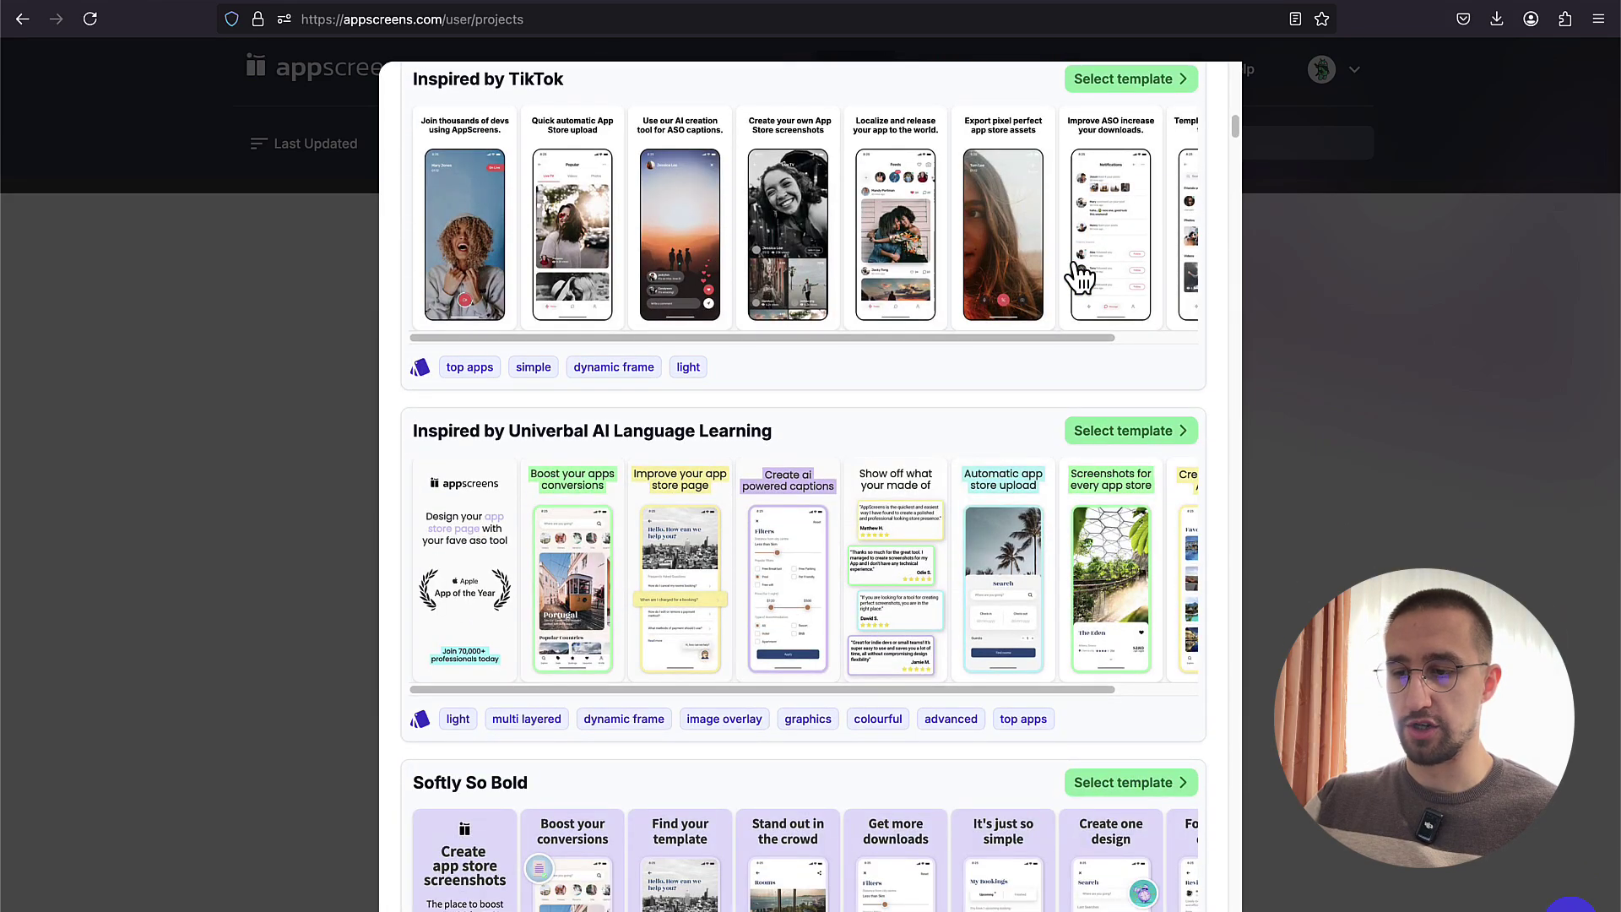
pyautogui.scroll(-2, 1080, 277)
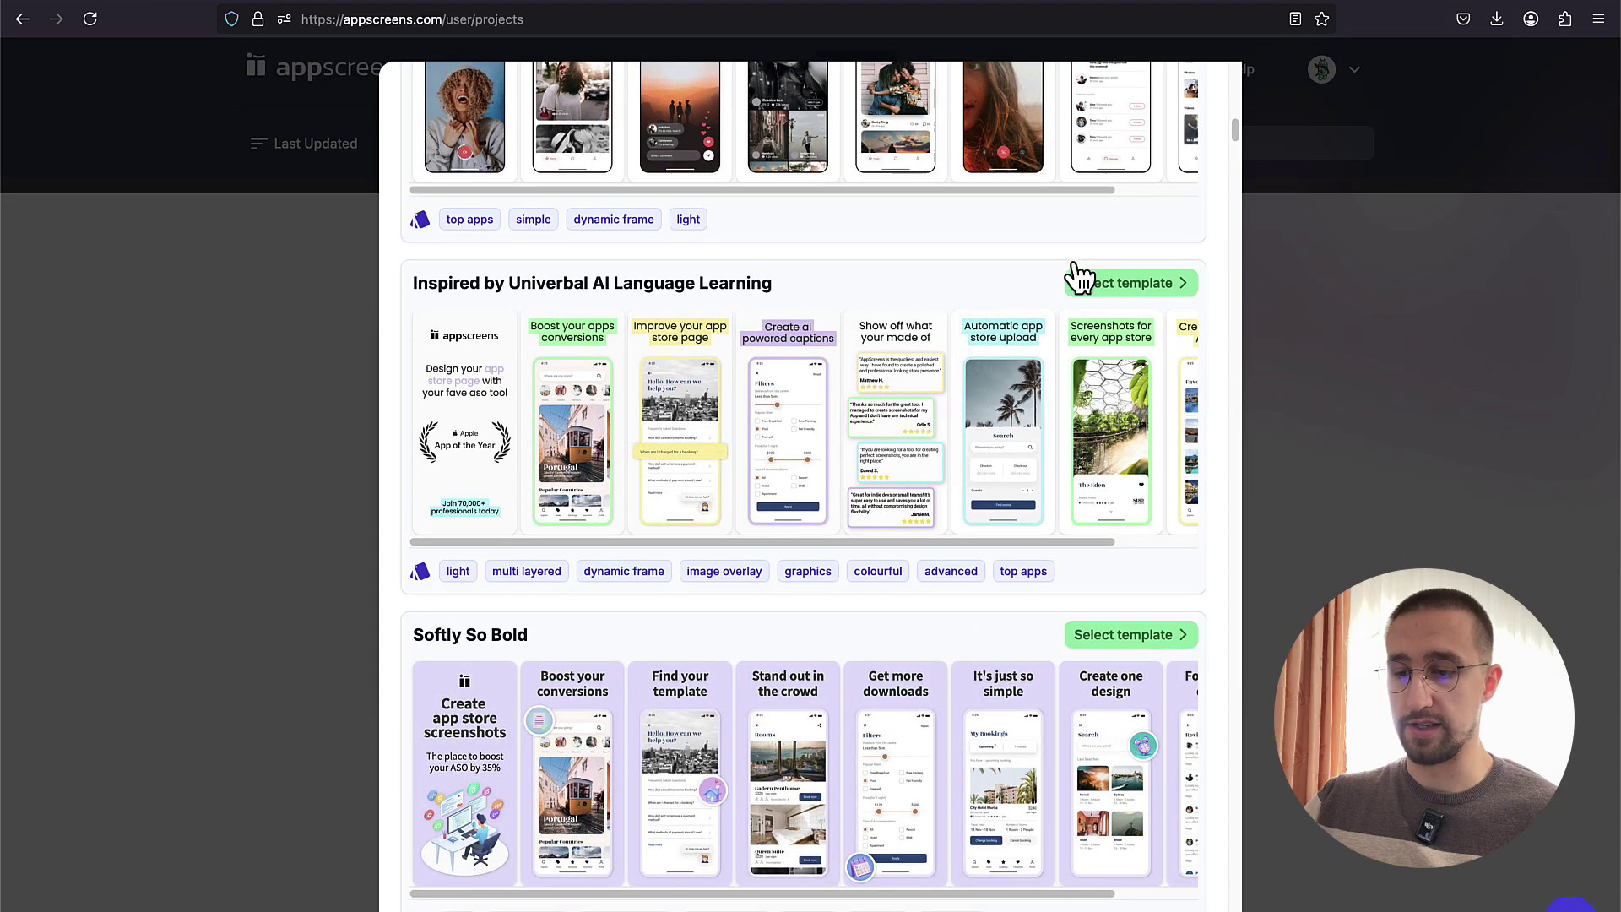
pyautogui.scroll(-1, 1079, 277)
pyautogui.scroll(-1, 1078, 277)
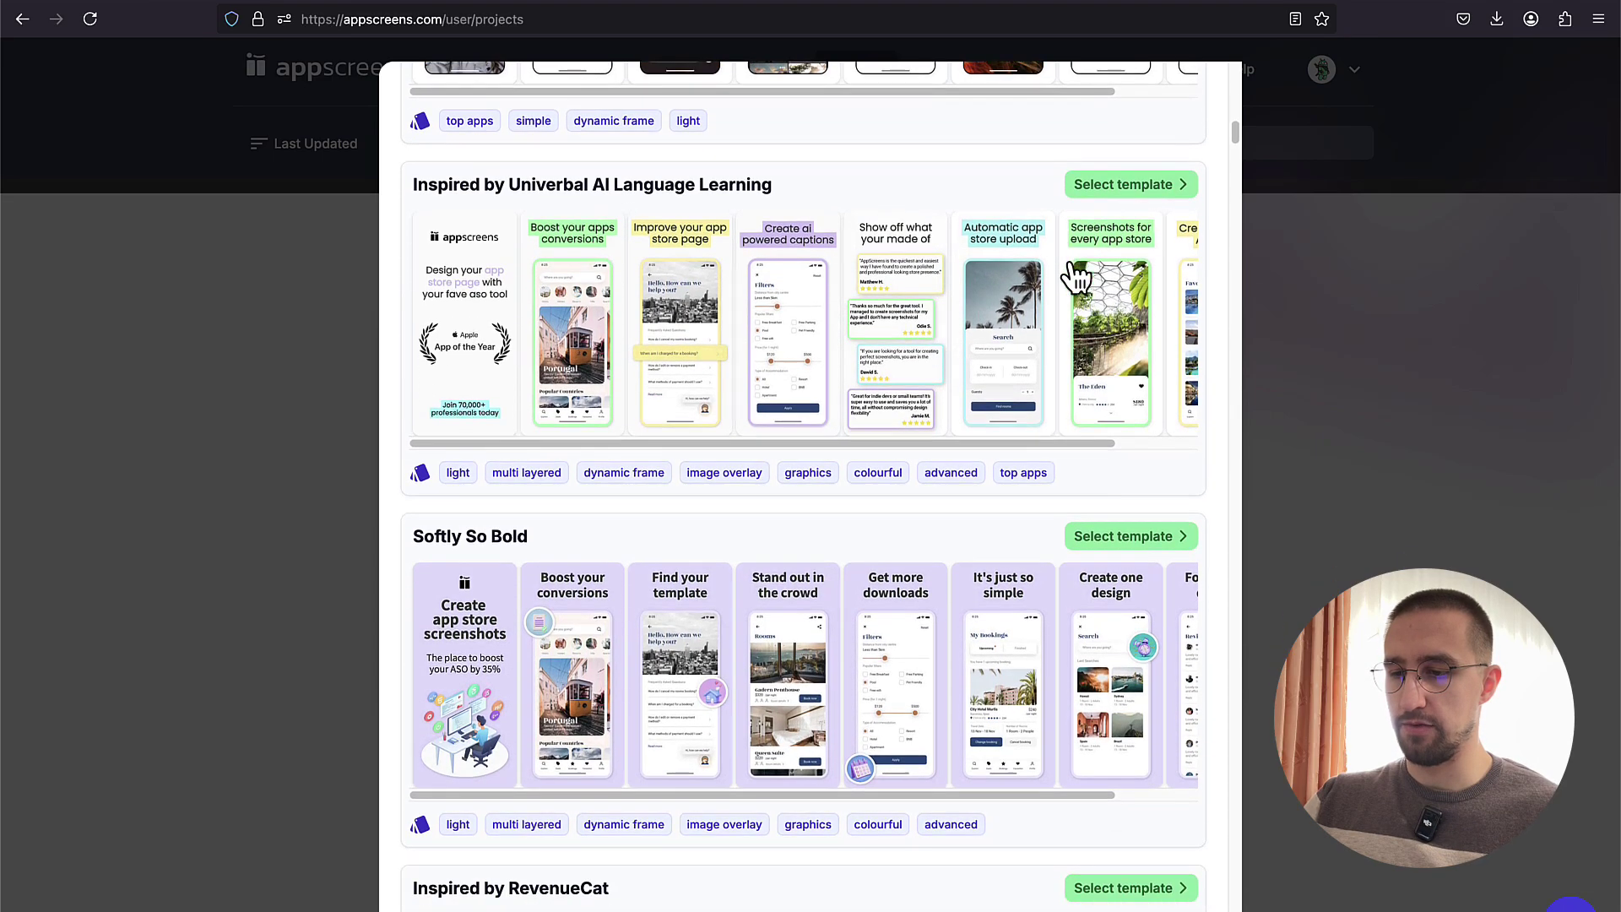
pyautogui.scroll(-2, 1077, 277)
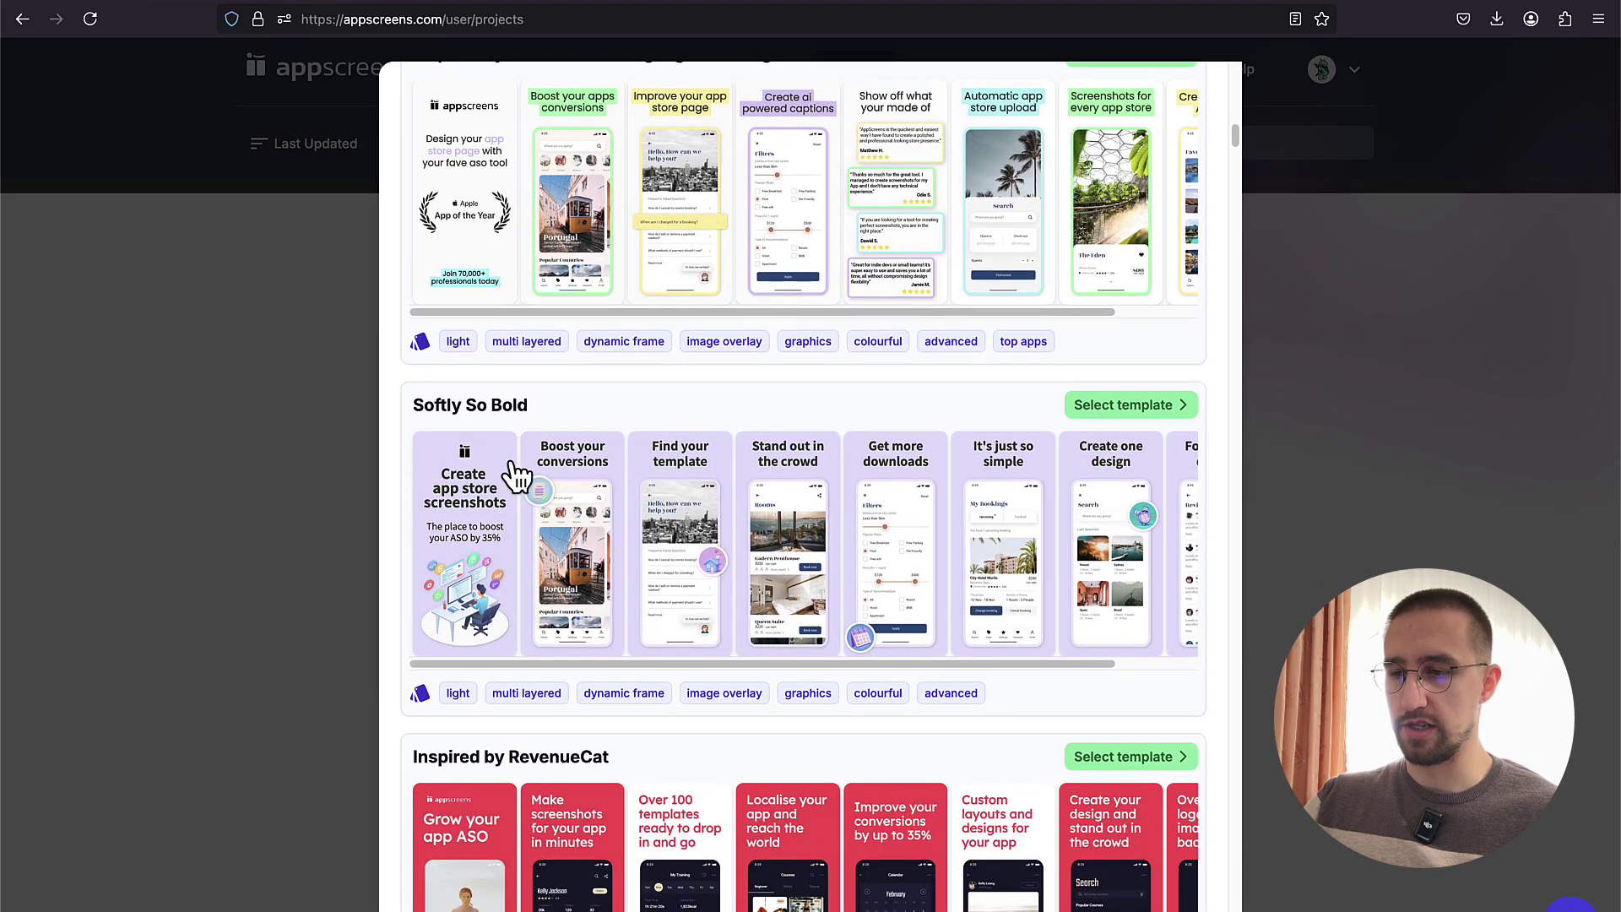
pyautogui.scroll(-1, 510, 456)
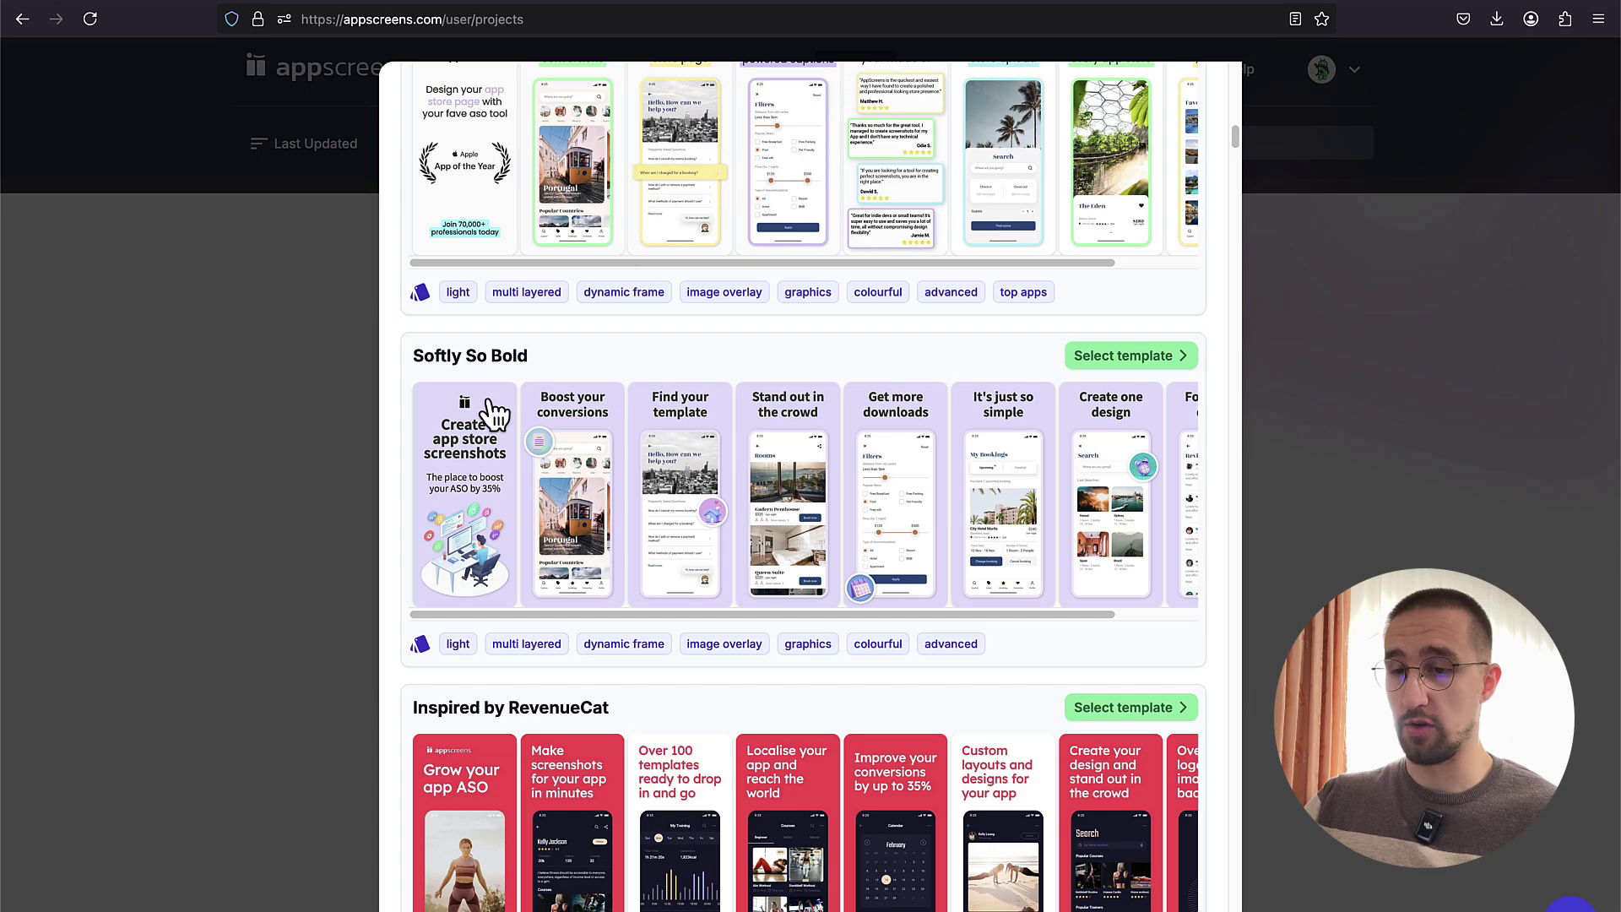
pyautogui.click(1123, 357)
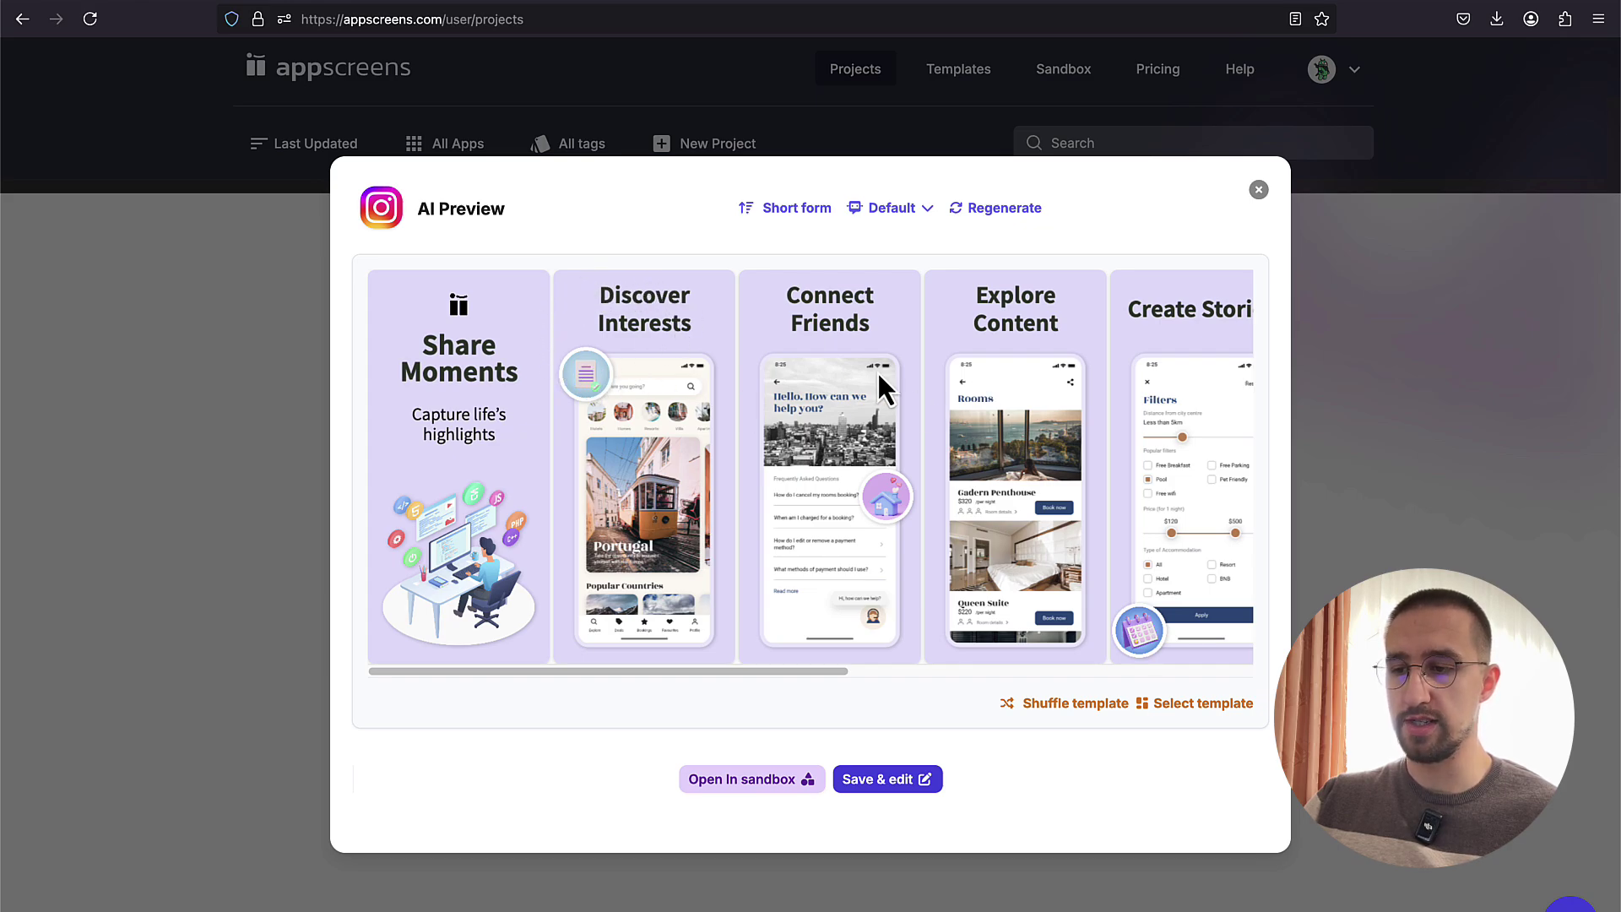
# Step: Review the generated Instagram screens in the AI Preview, then Save & edit
pyautogui.hscroll(1, 874, 372)
pyautogui.hscroll(5, 871, 371)
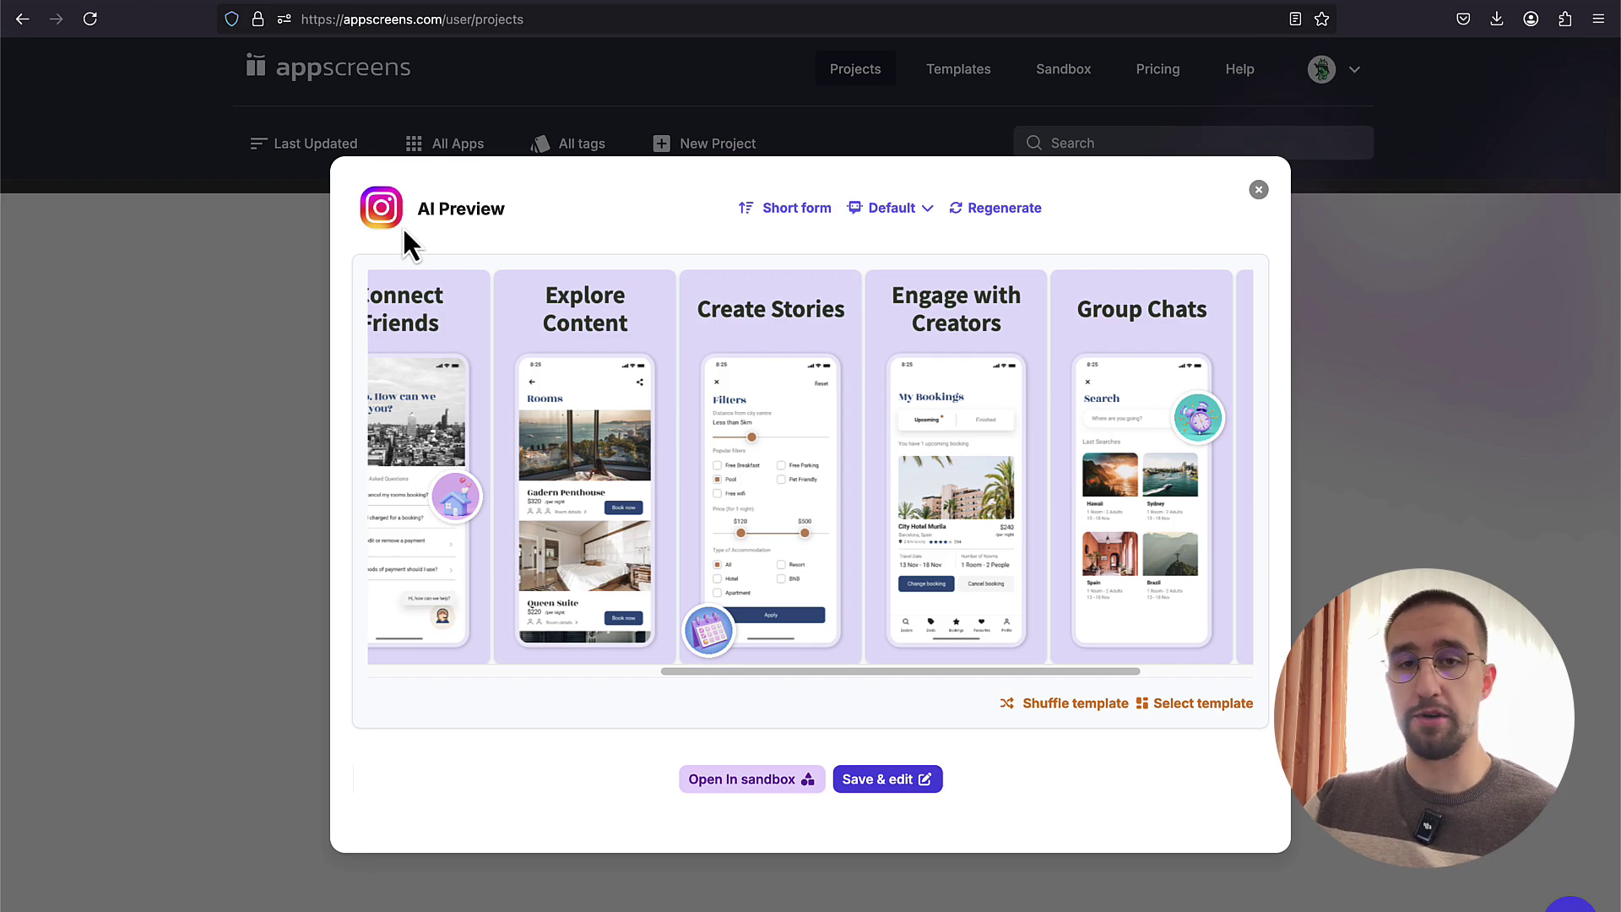
pyautogui.hscroll(-5, 587, 359)
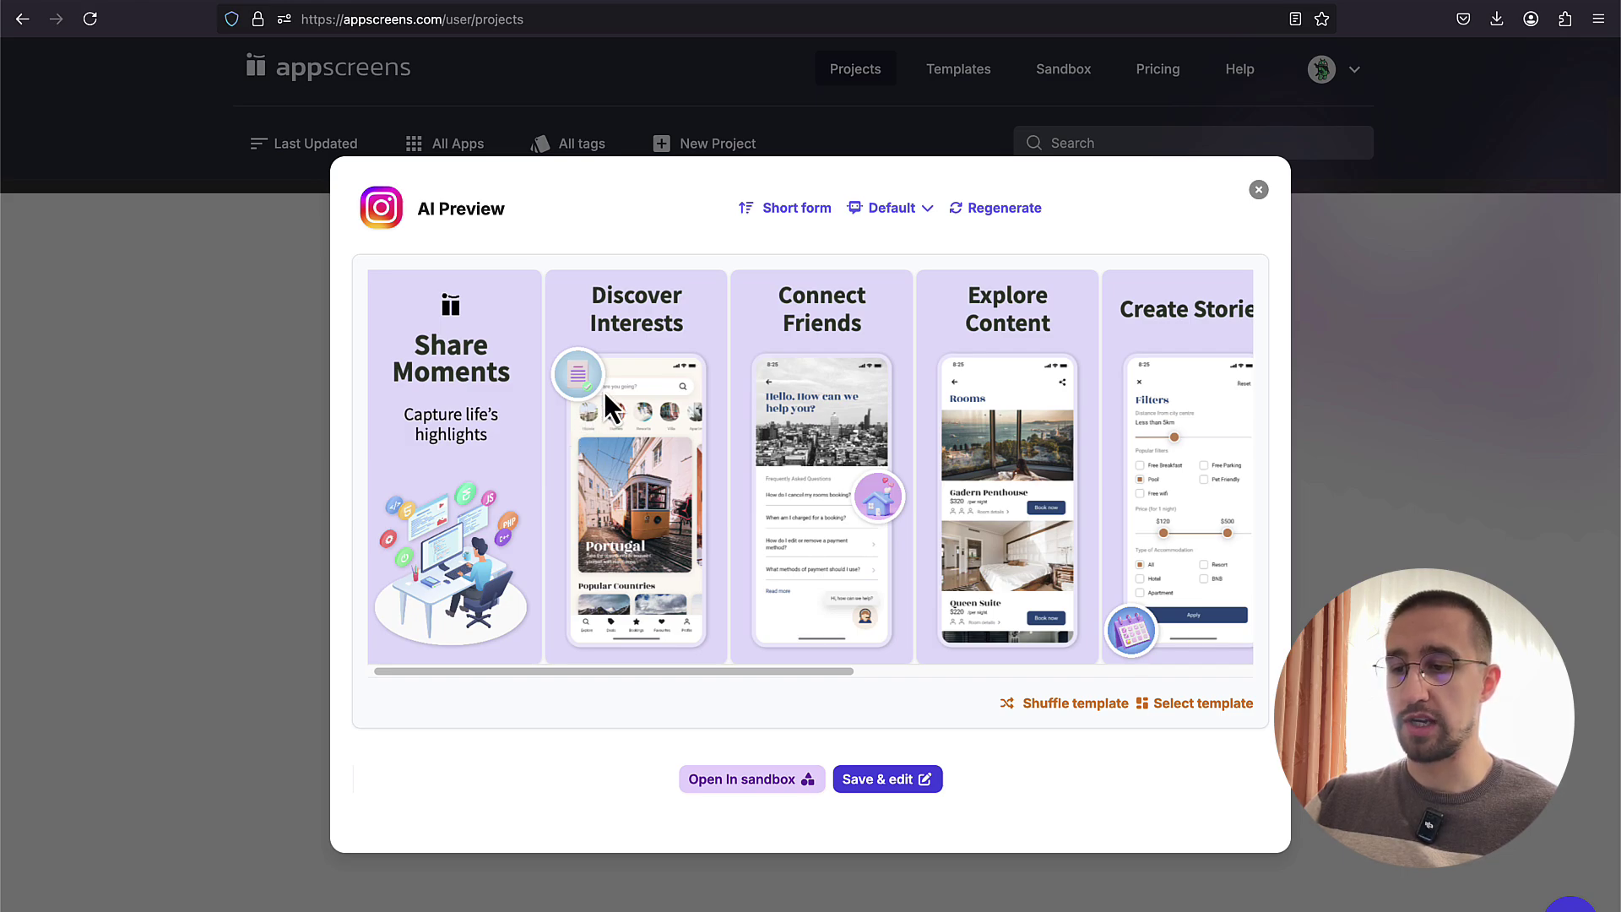
pyautogui.hscroll(7, 843, 453)
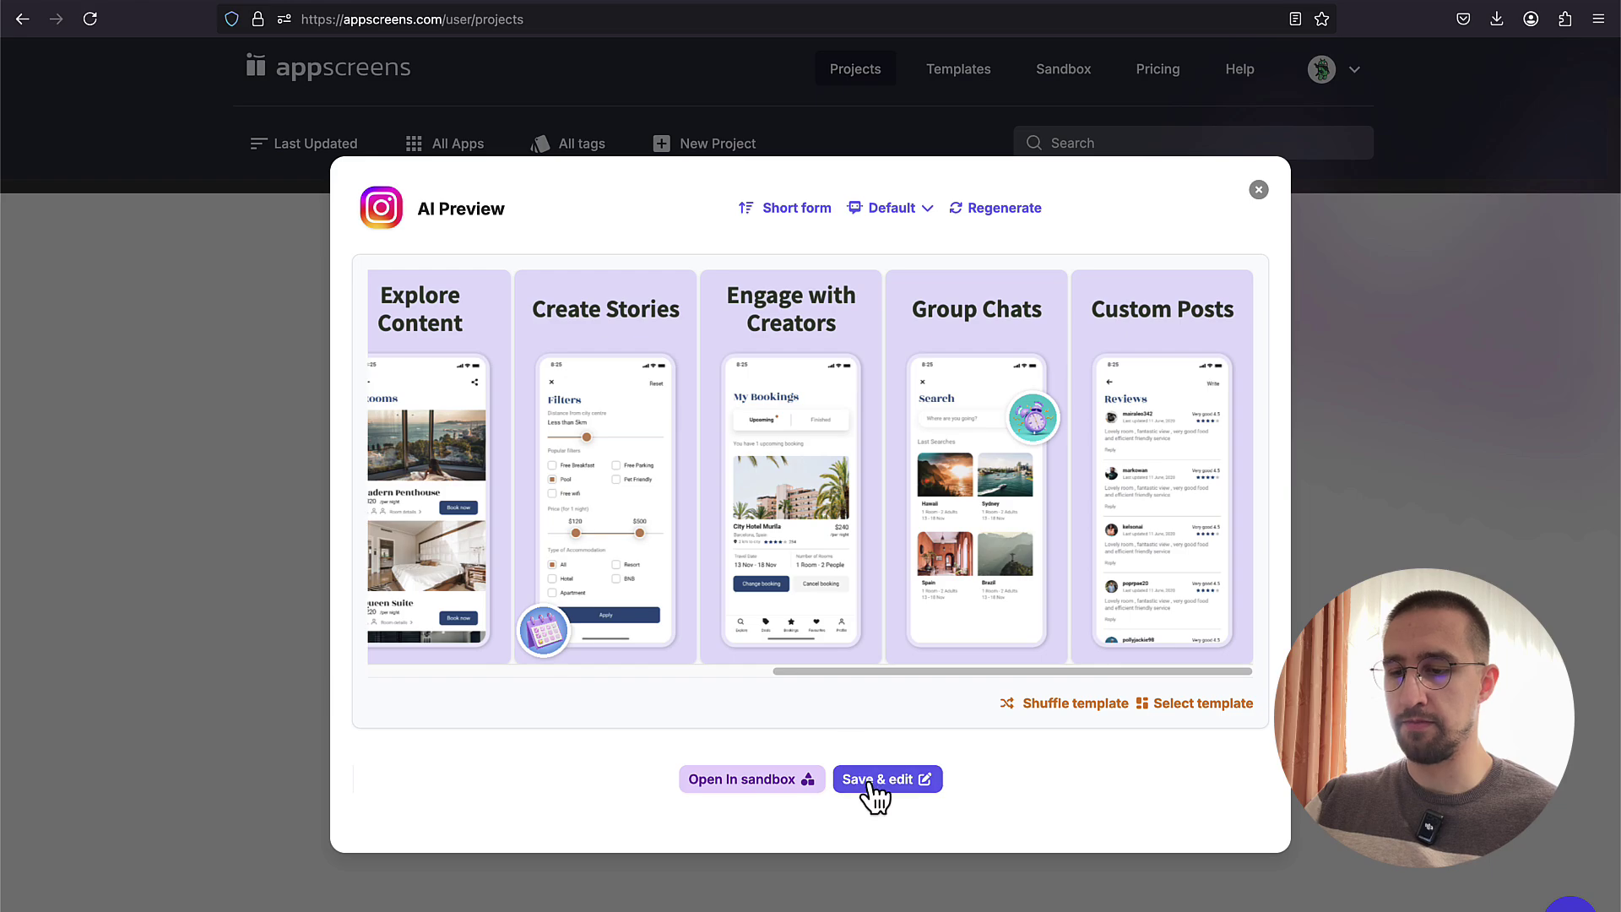
pyautogui.click(878, 787)
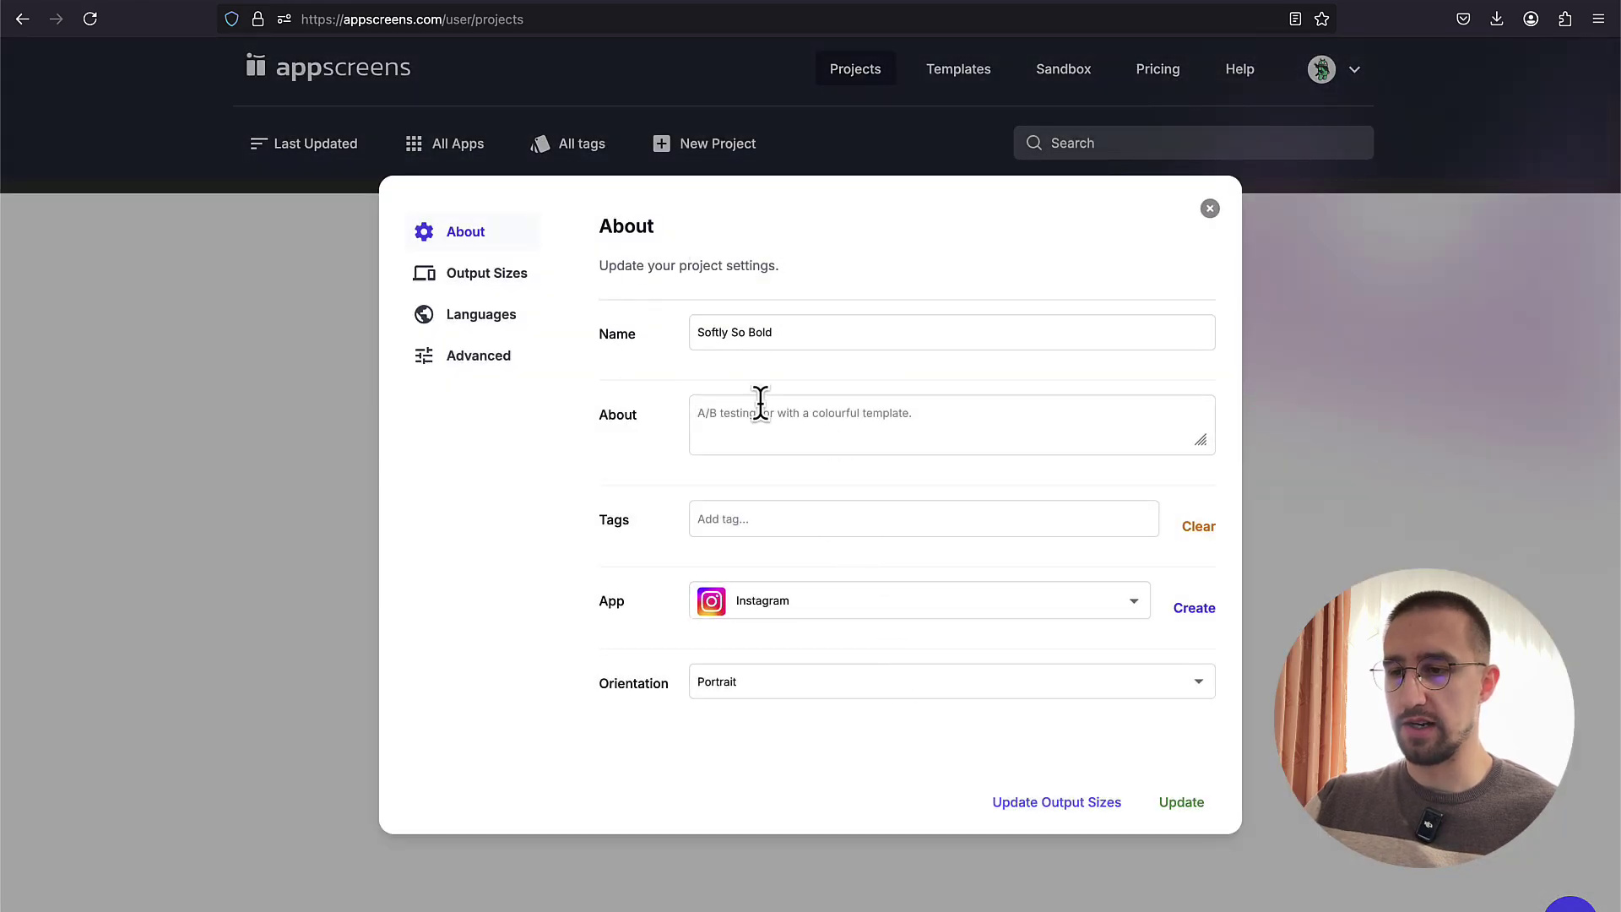
# Step: Check the project name, description and tags, keep Portrait, then view Output Sizes and Languages
pyautogui.click(883, 337)
pyautogui.click(766, 435)
pyautogui.click(734, 518)
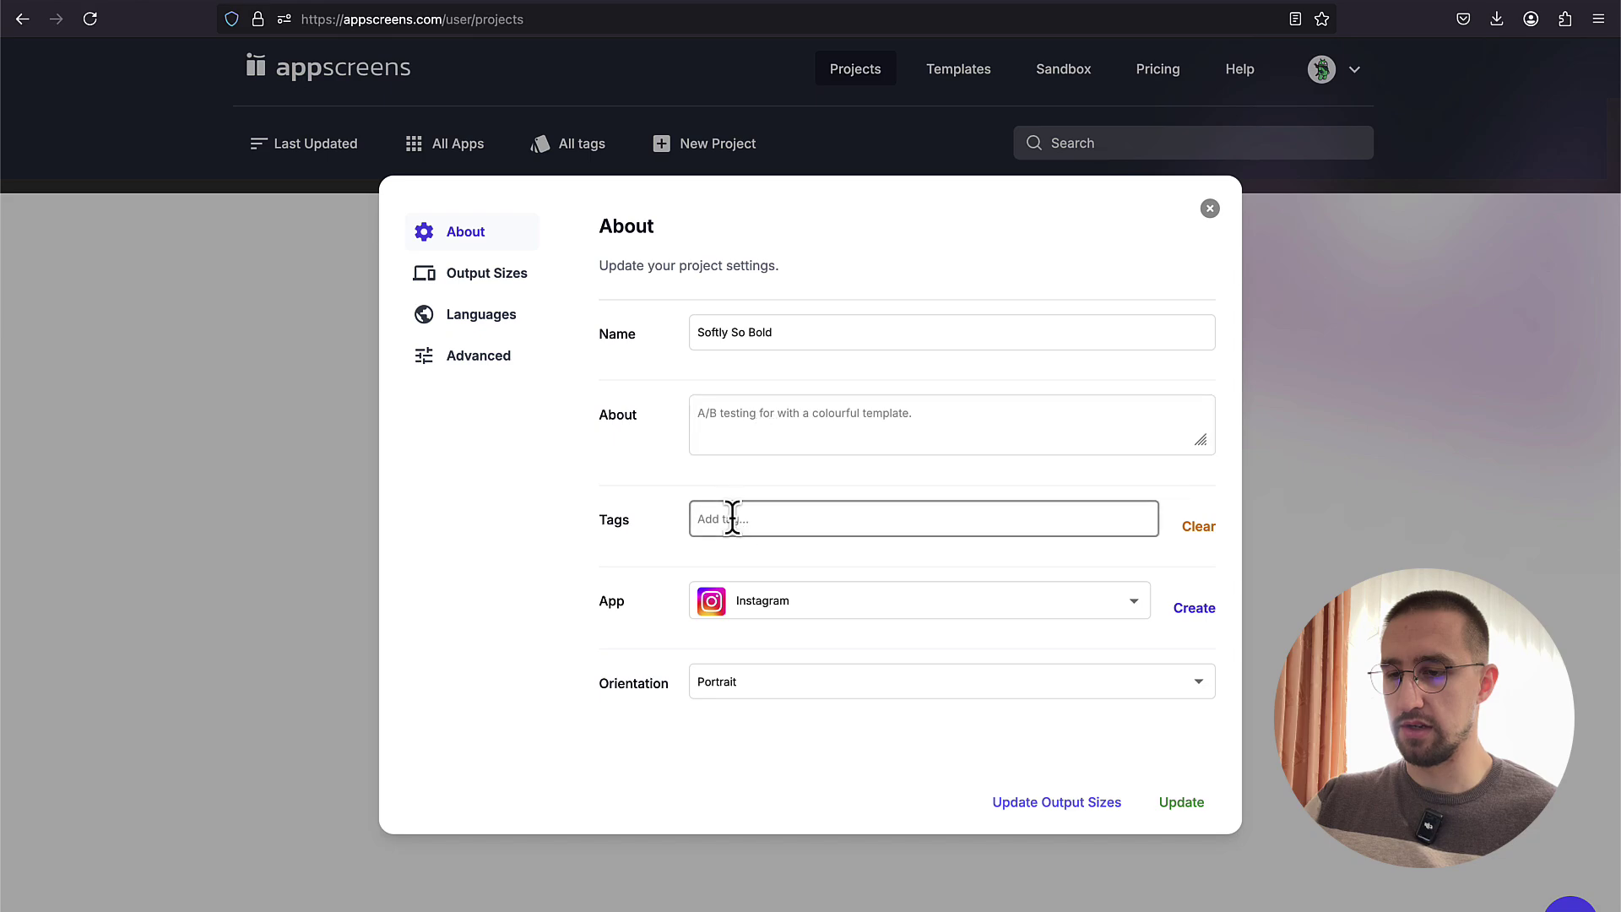
pyautogui.click(869, 701)
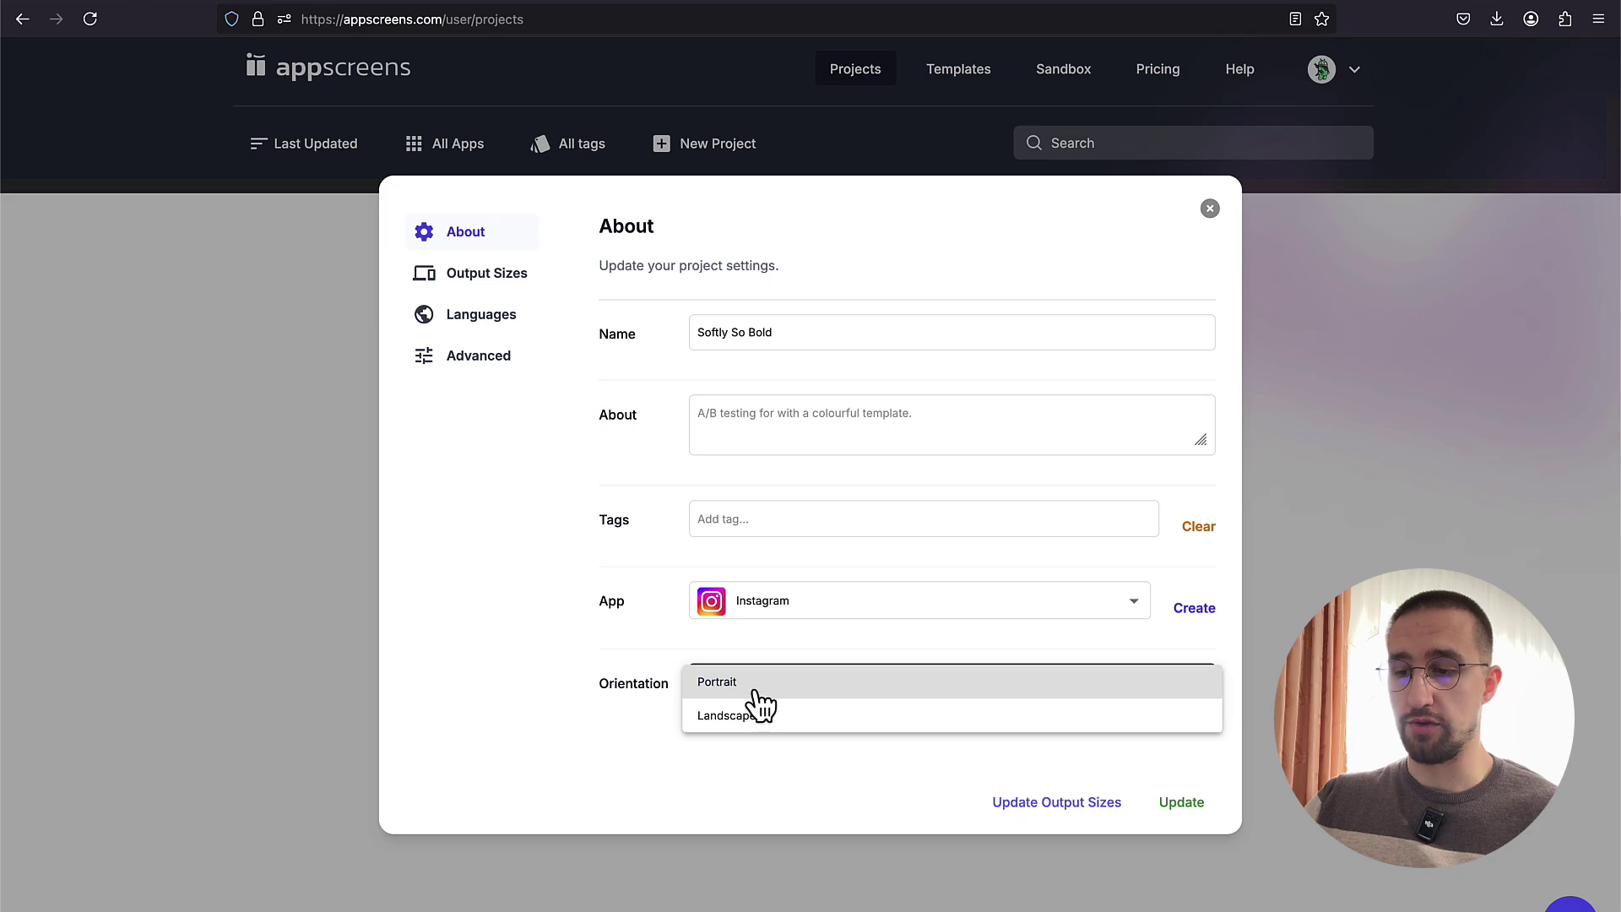
pyautogui.click(763, 768)
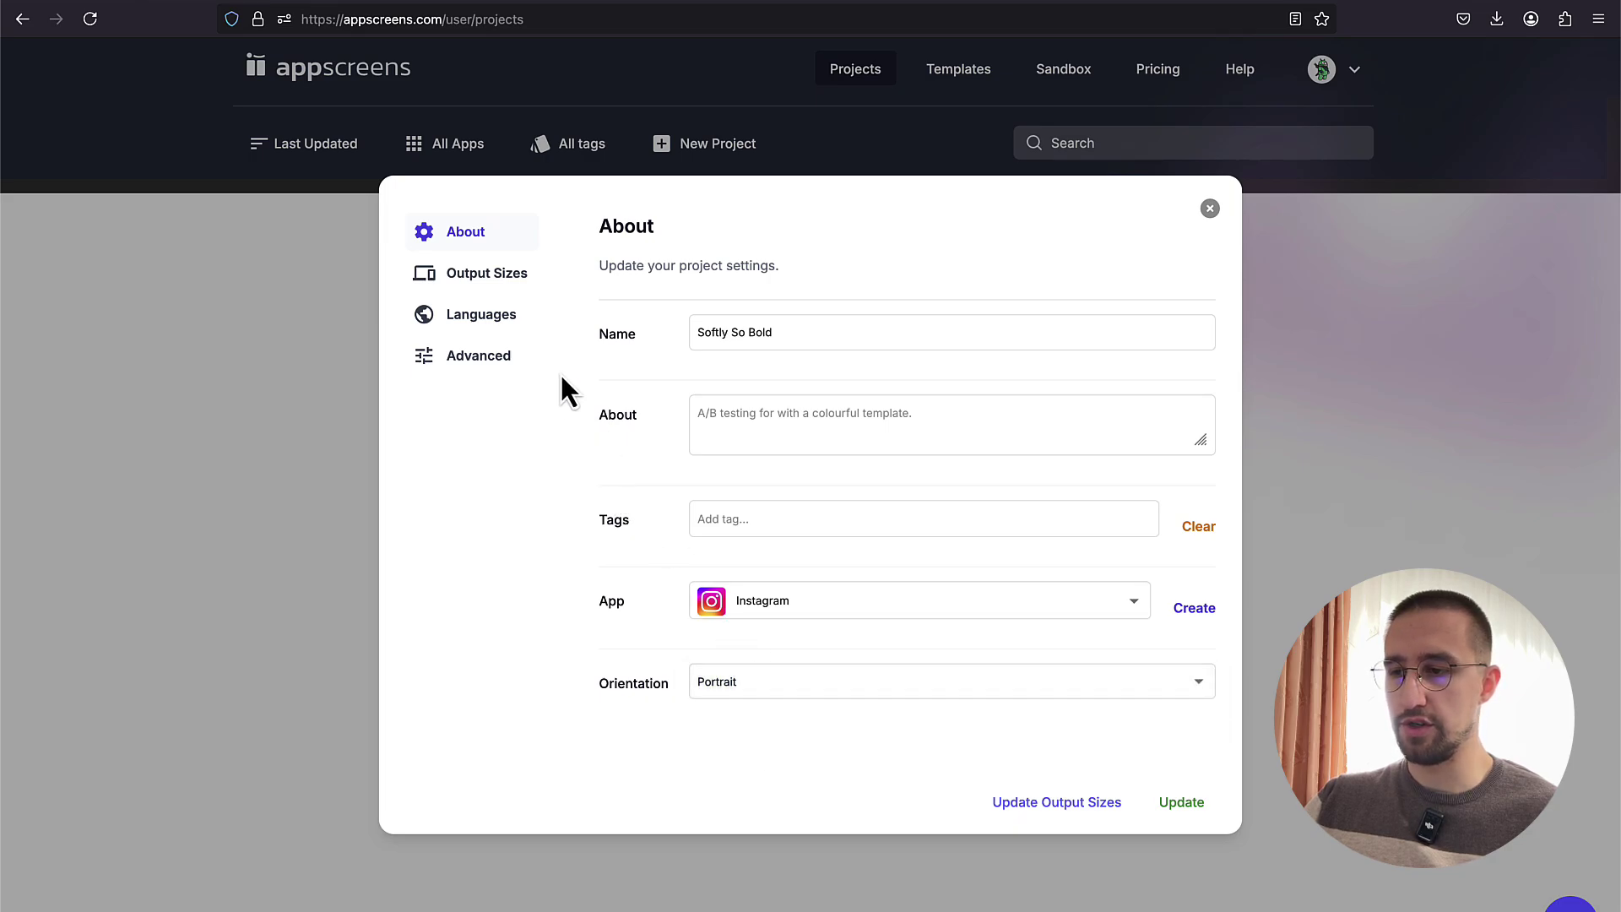
pyautogui.click(488, 275)
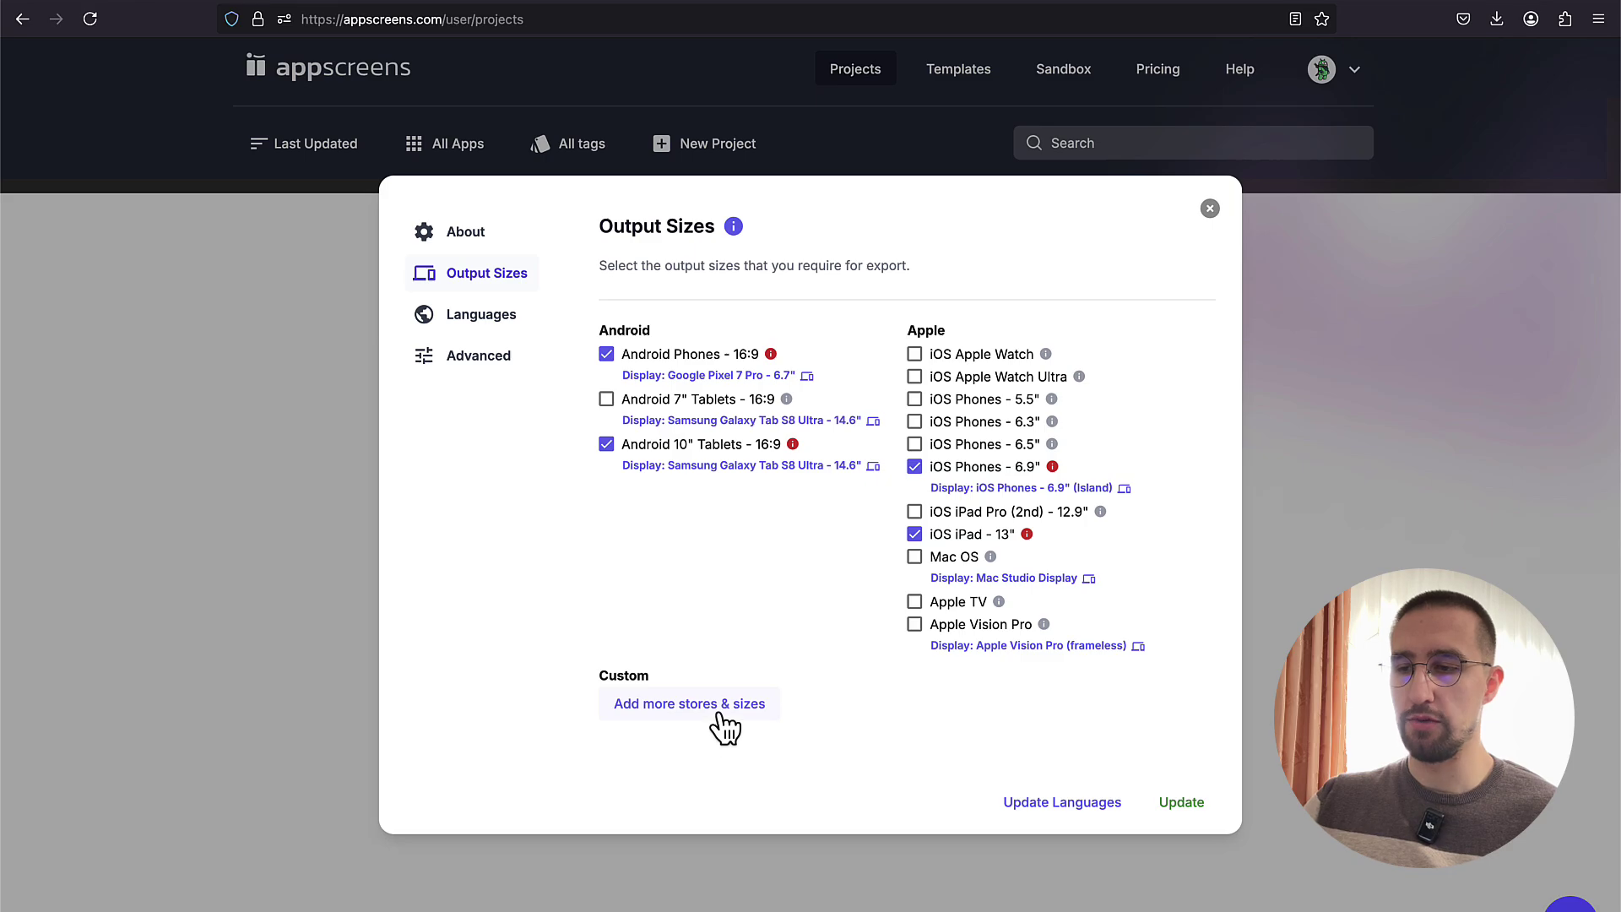
pyautogui.click(494, 320)
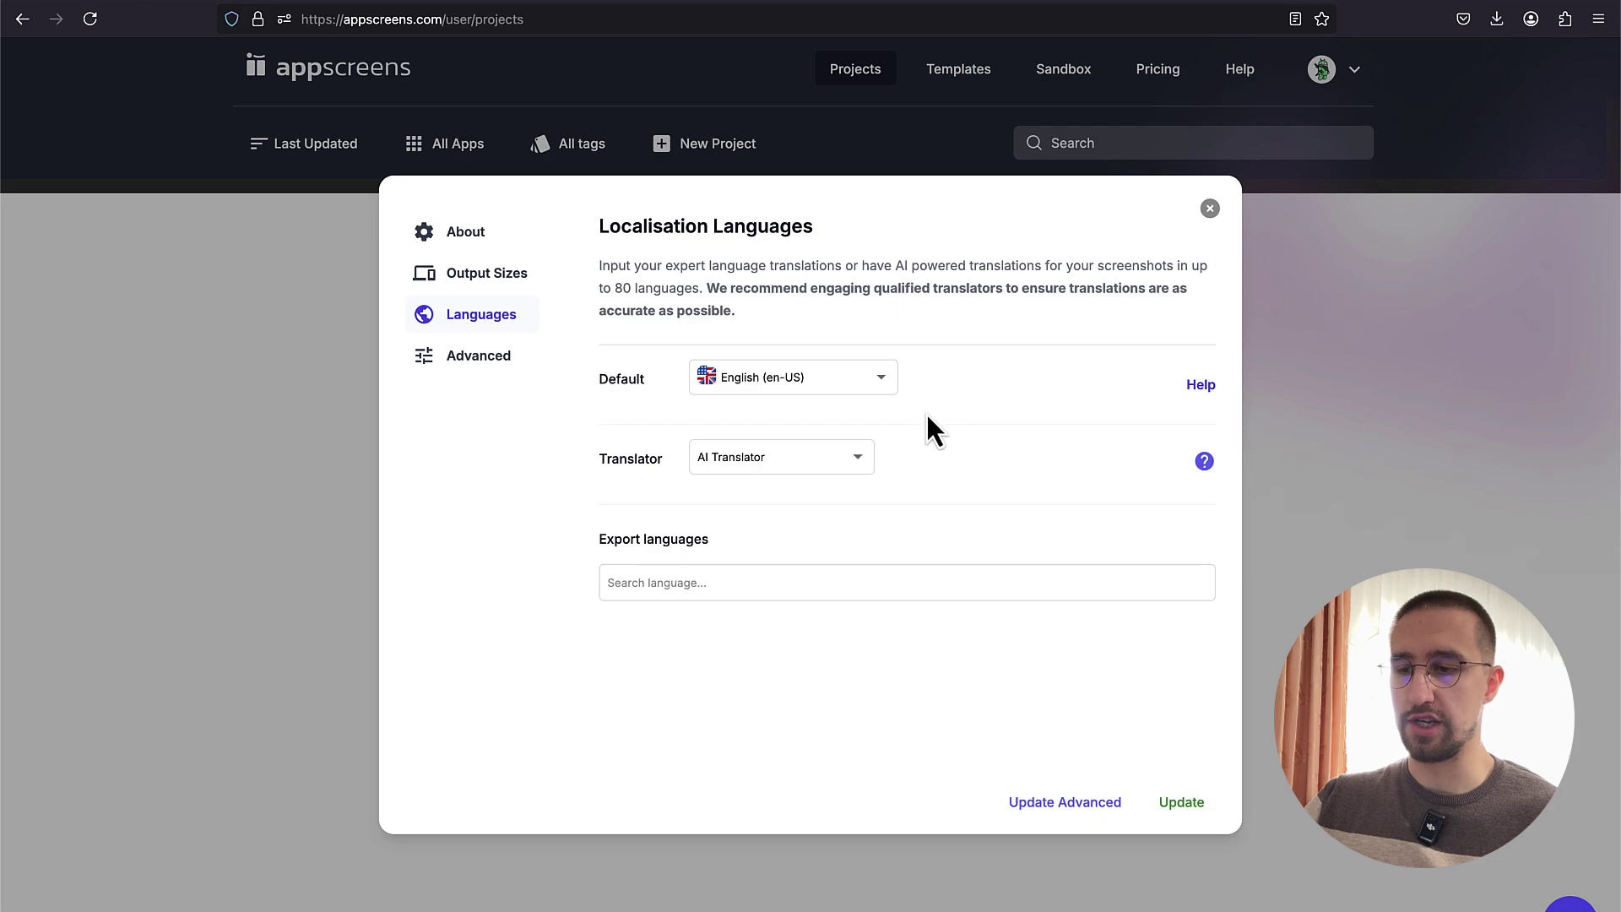
# Step: Keep AI Translator and add Spanish (es) as an export language
pyautogui.click(871, 460)
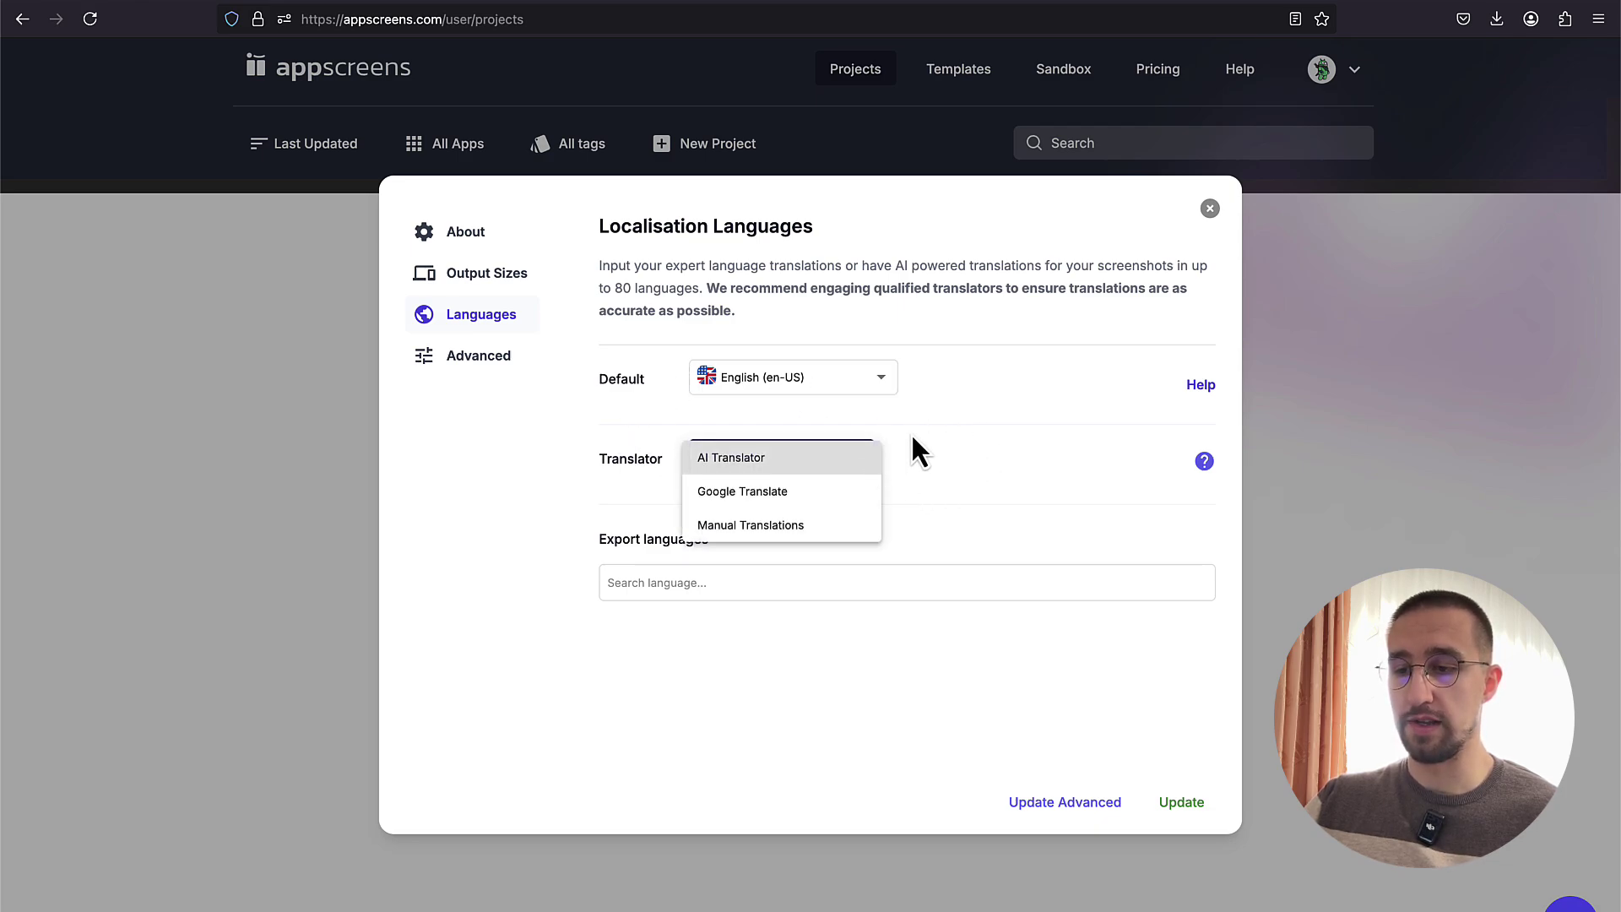
pyautogui.click(895, 431)
pyautogui.click(709, 582)
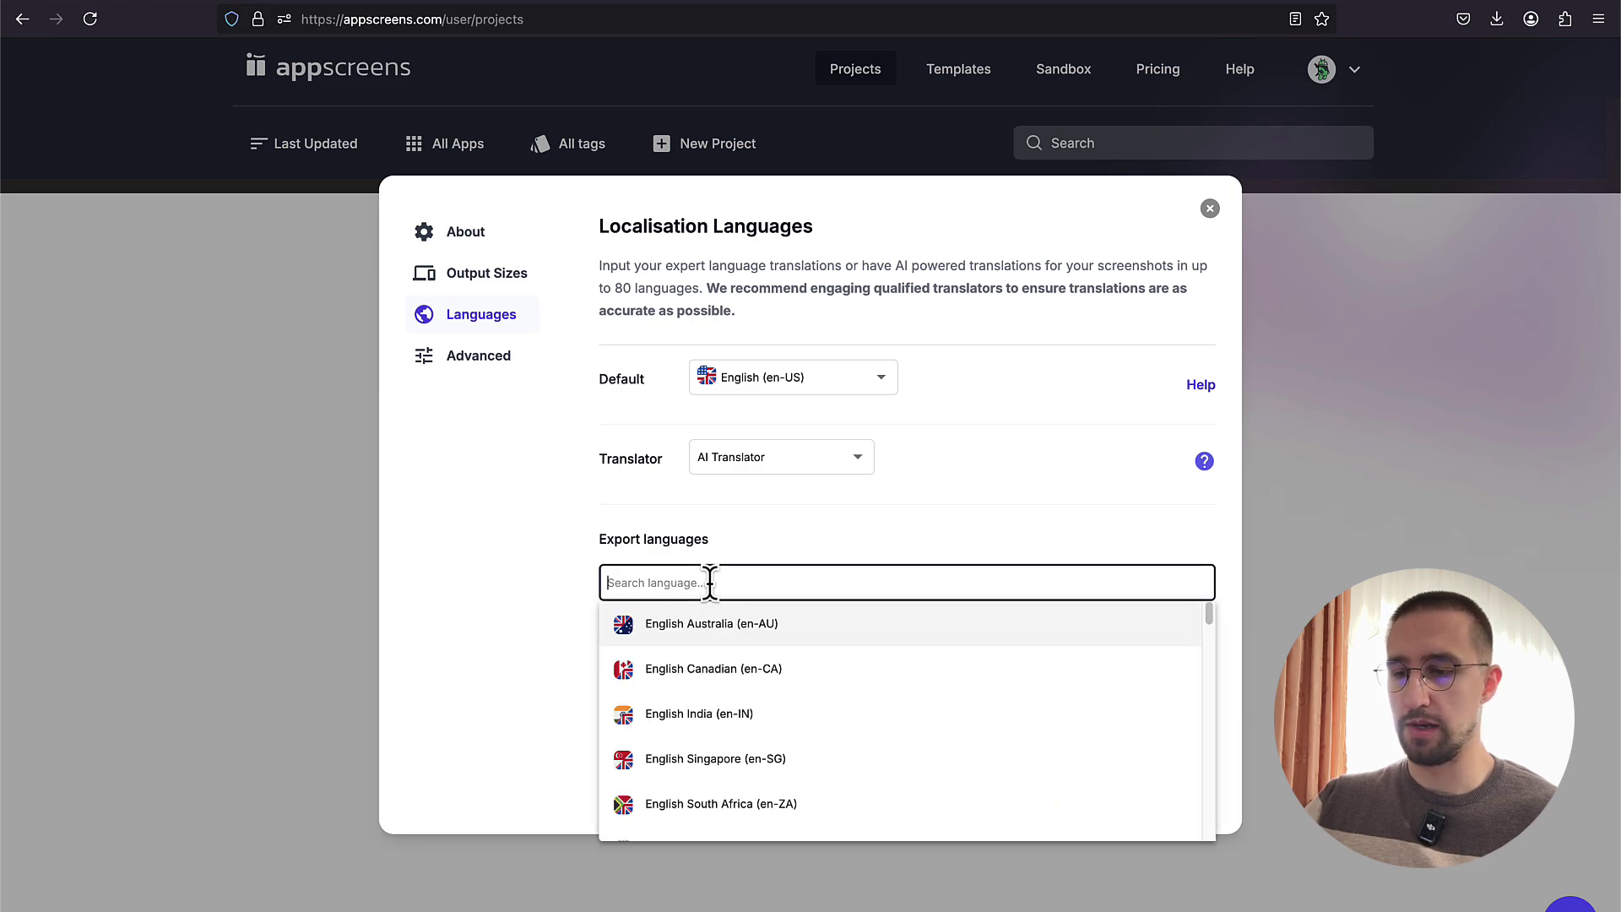
pyautogui.write('spa')
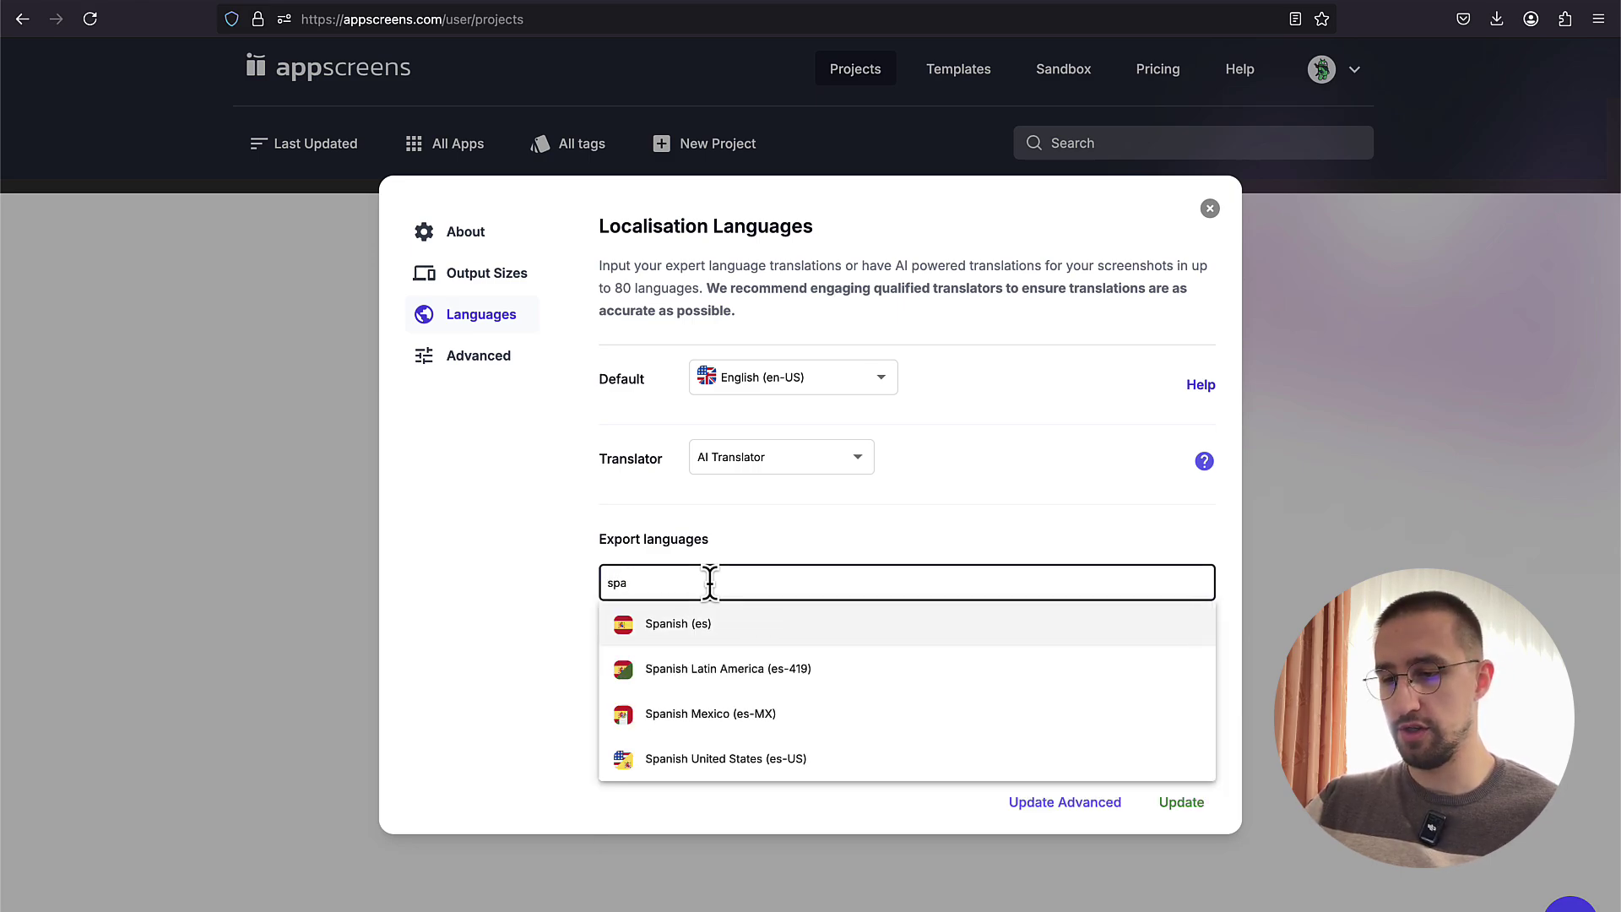
pyautogui.click(744, 635)
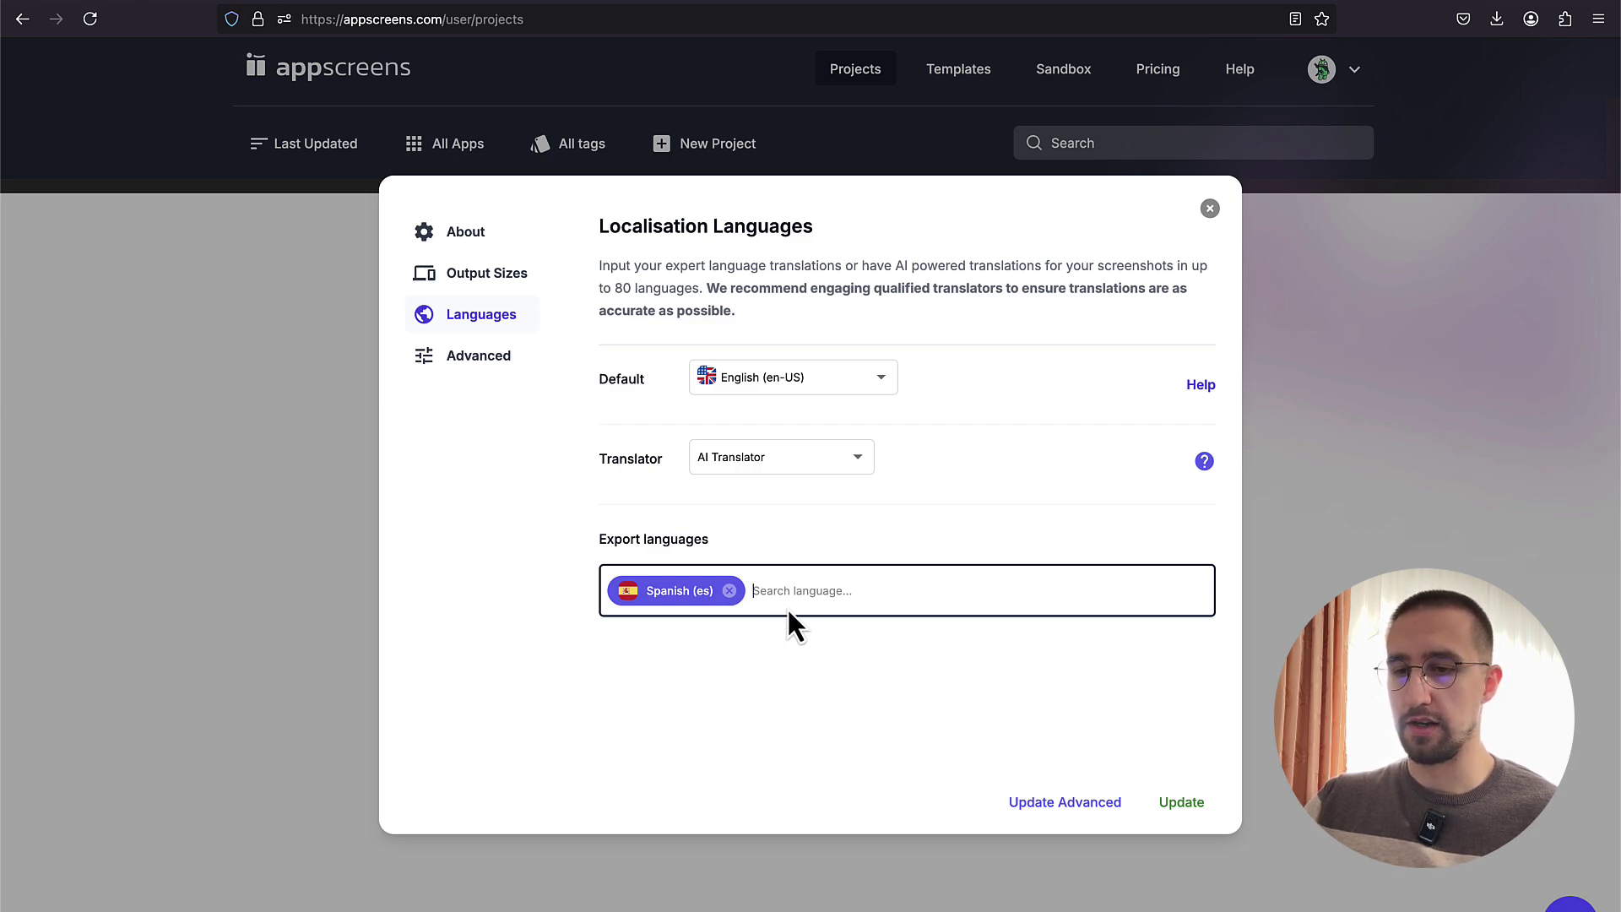
pyautogui.click(504, 358)
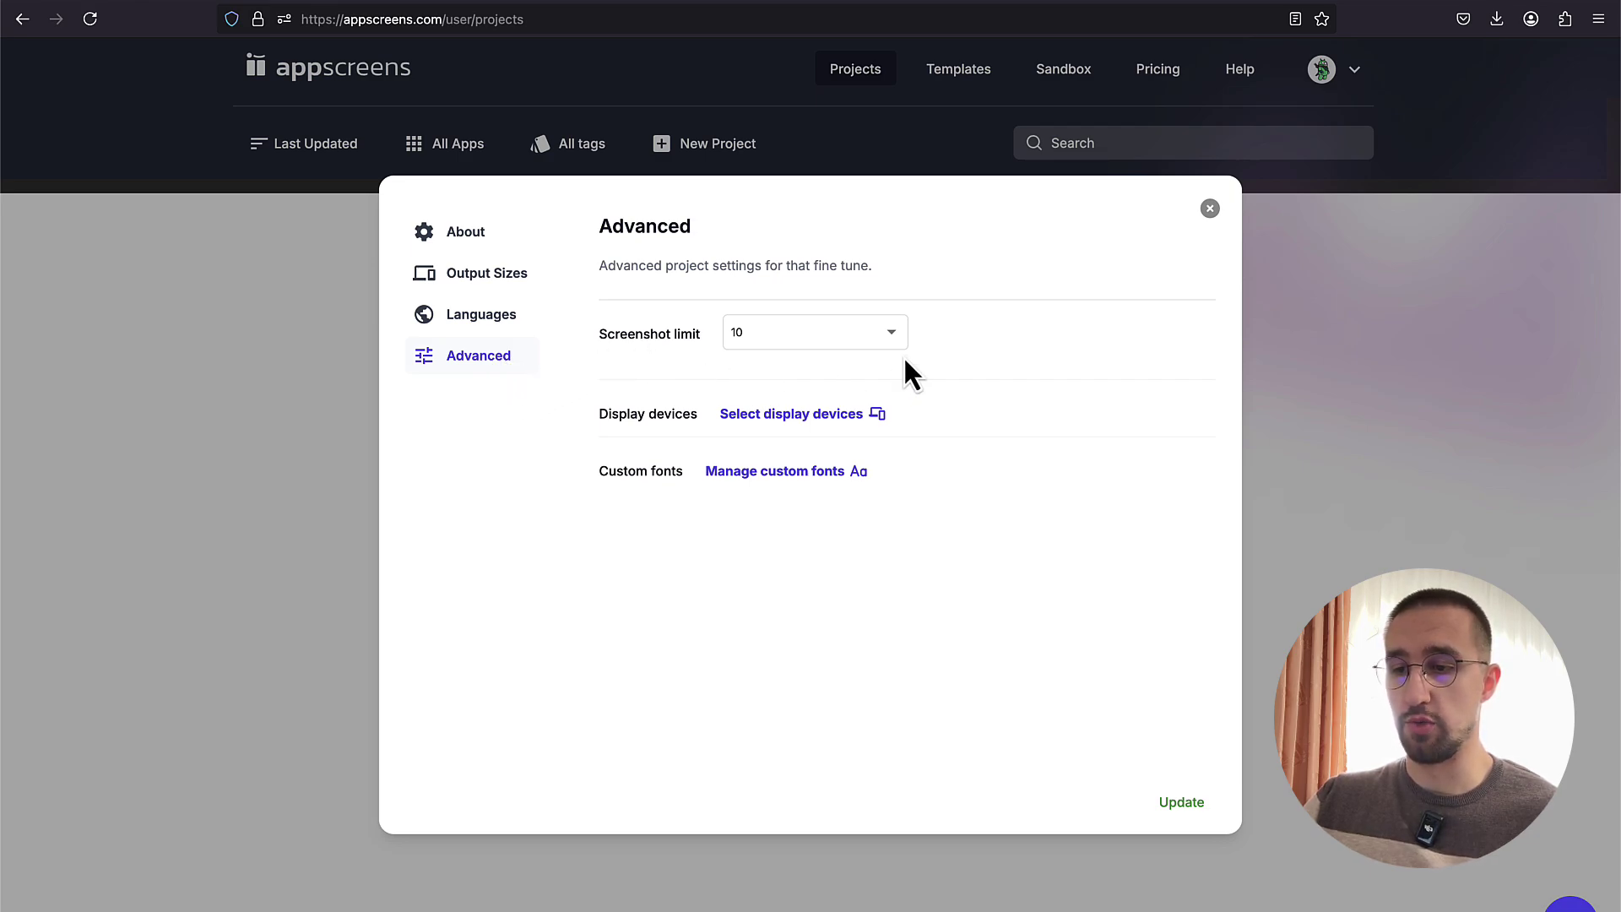
# Step: Leave the screenshot limit at 10 and save the settings with Update
pyautogui.click(882, 333)
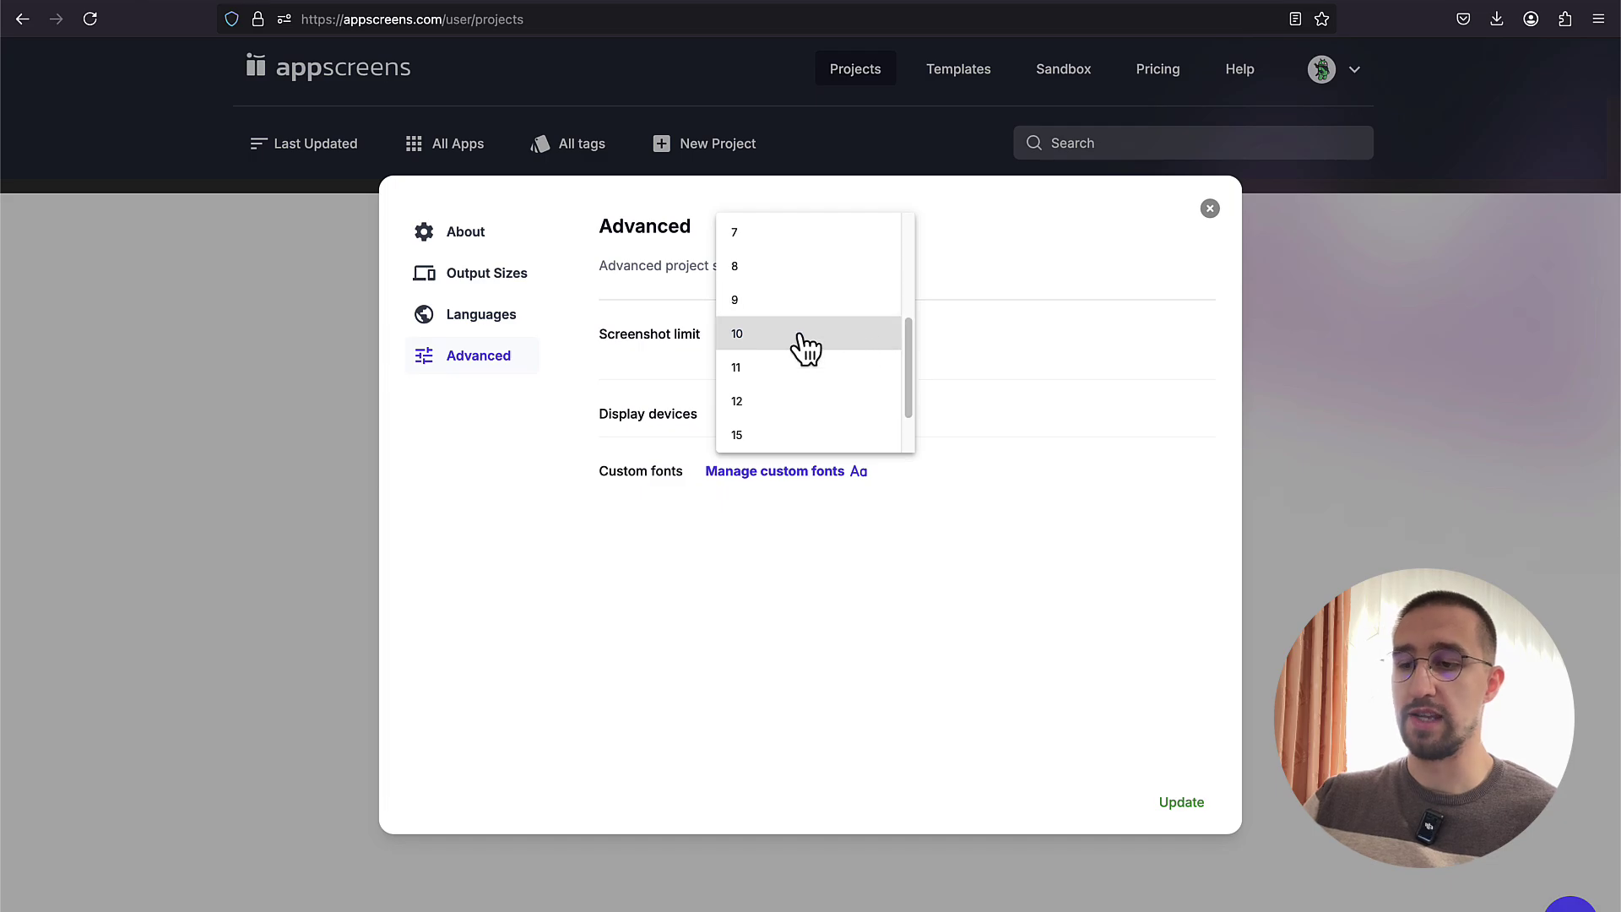
pyautogui.scroll(-1, 810, 319)
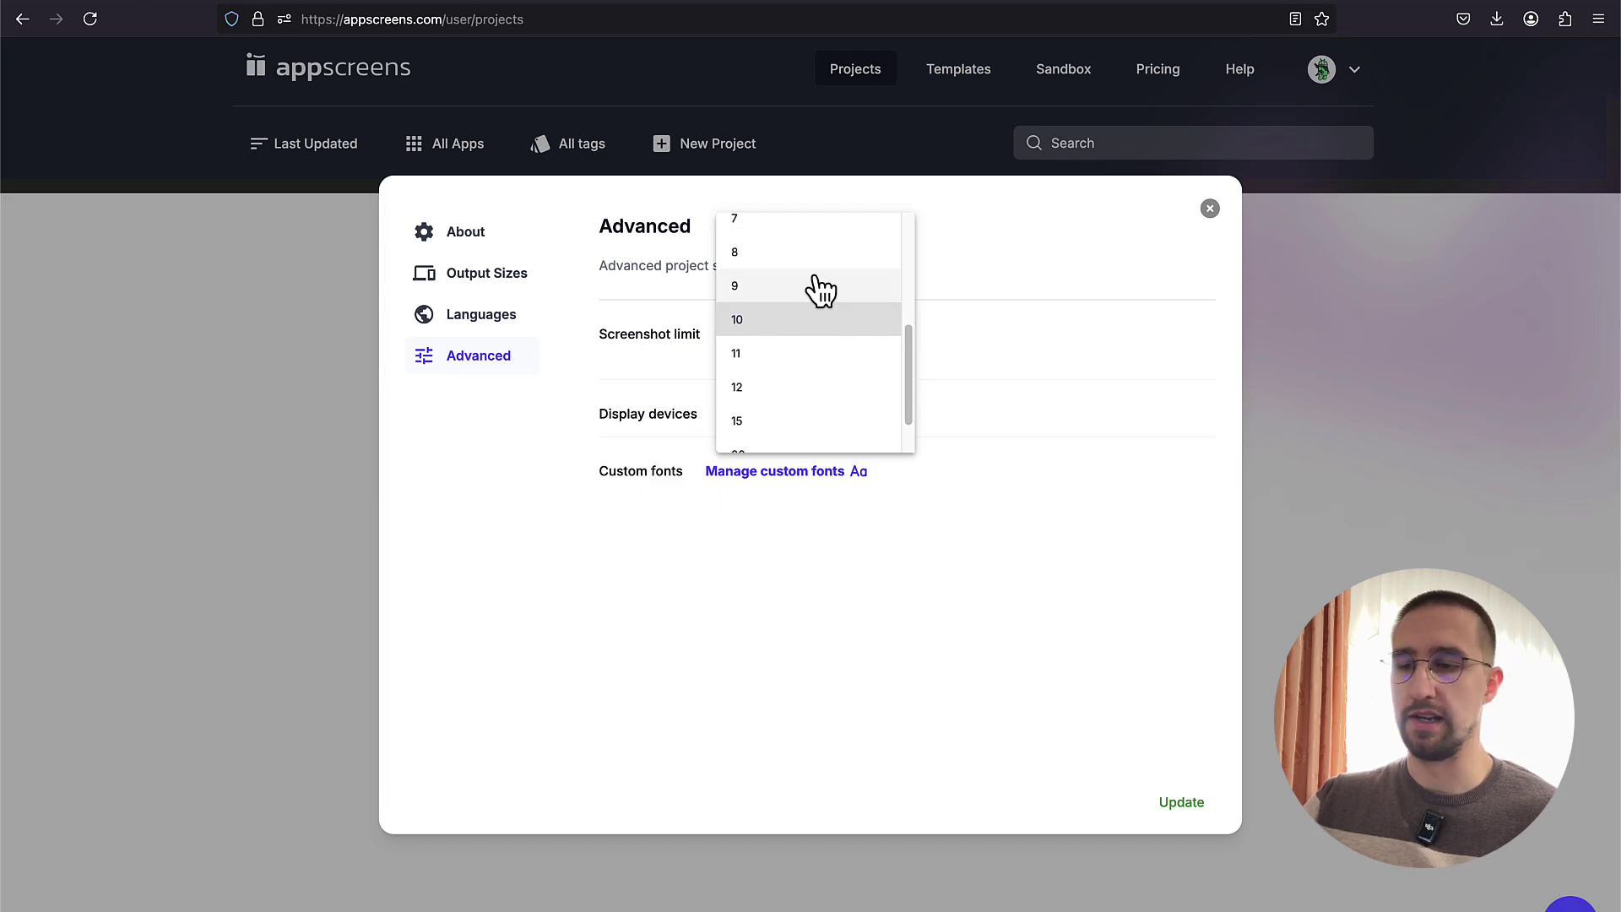
pyautogui.click(972, 288)
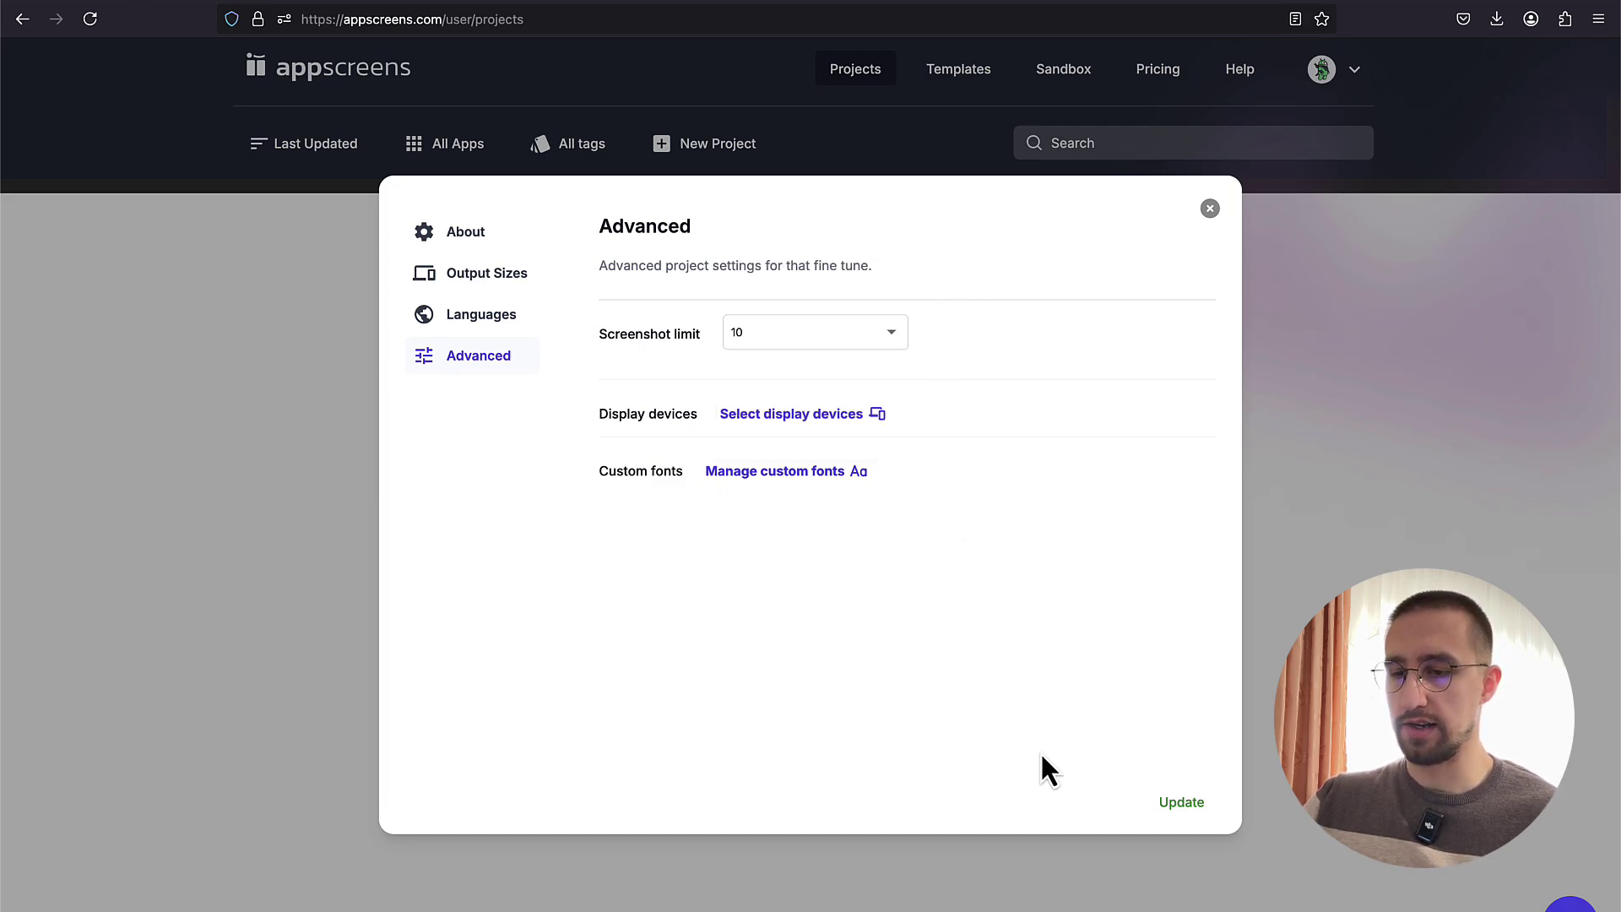
pyautogui.click(1180, 803)
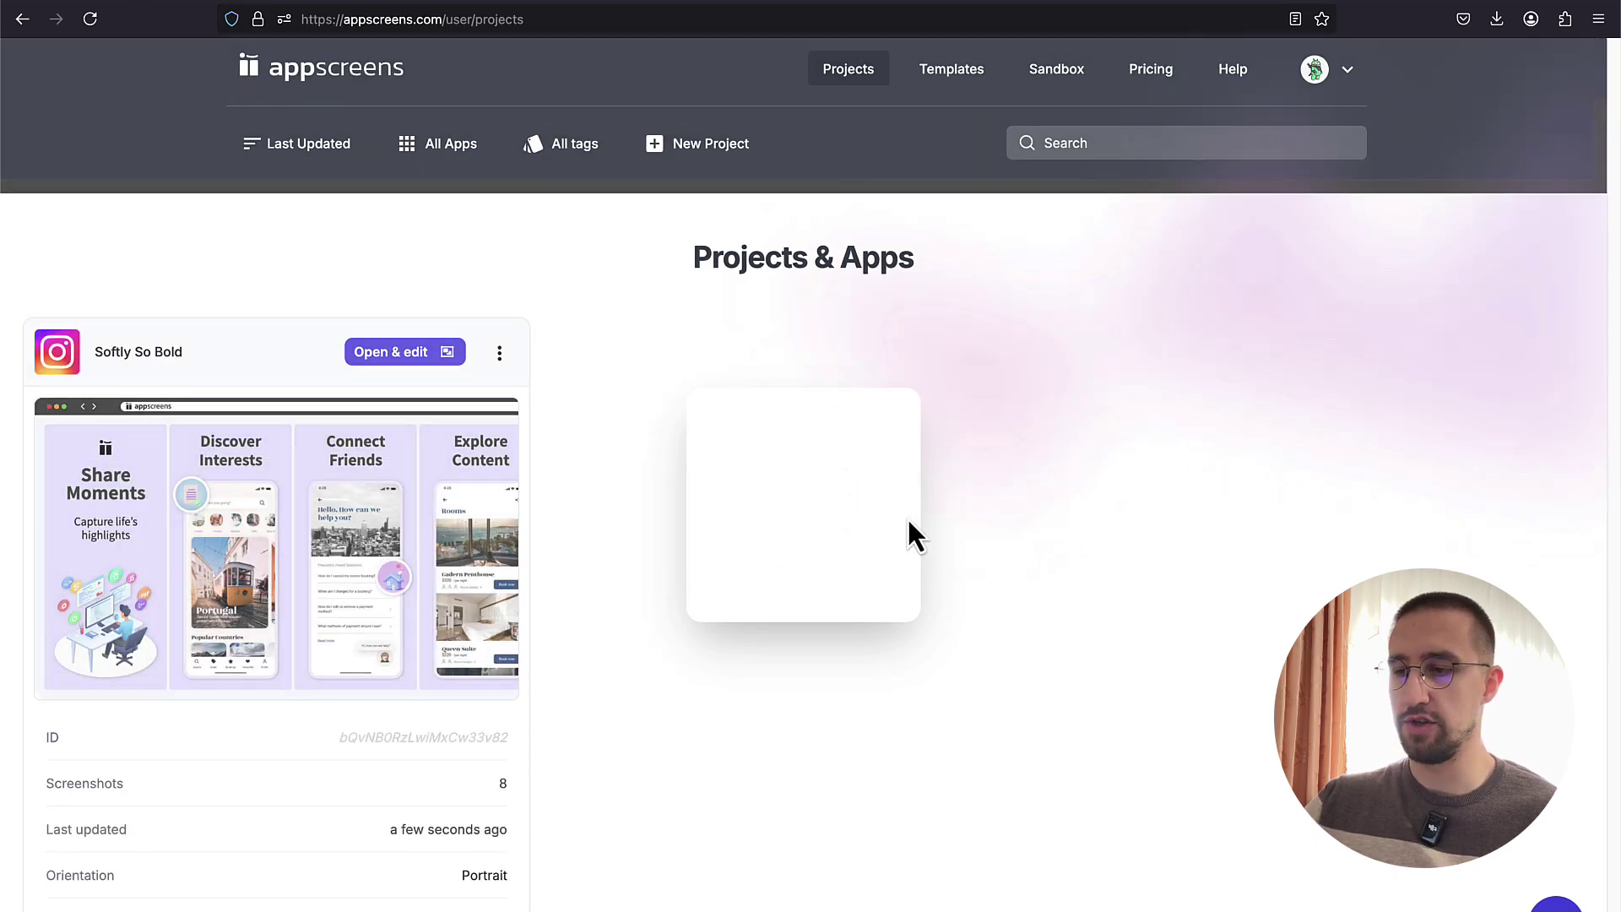
# Step: Open the Softly So Bold project card in the editor
pyautogui.click(456, 355)
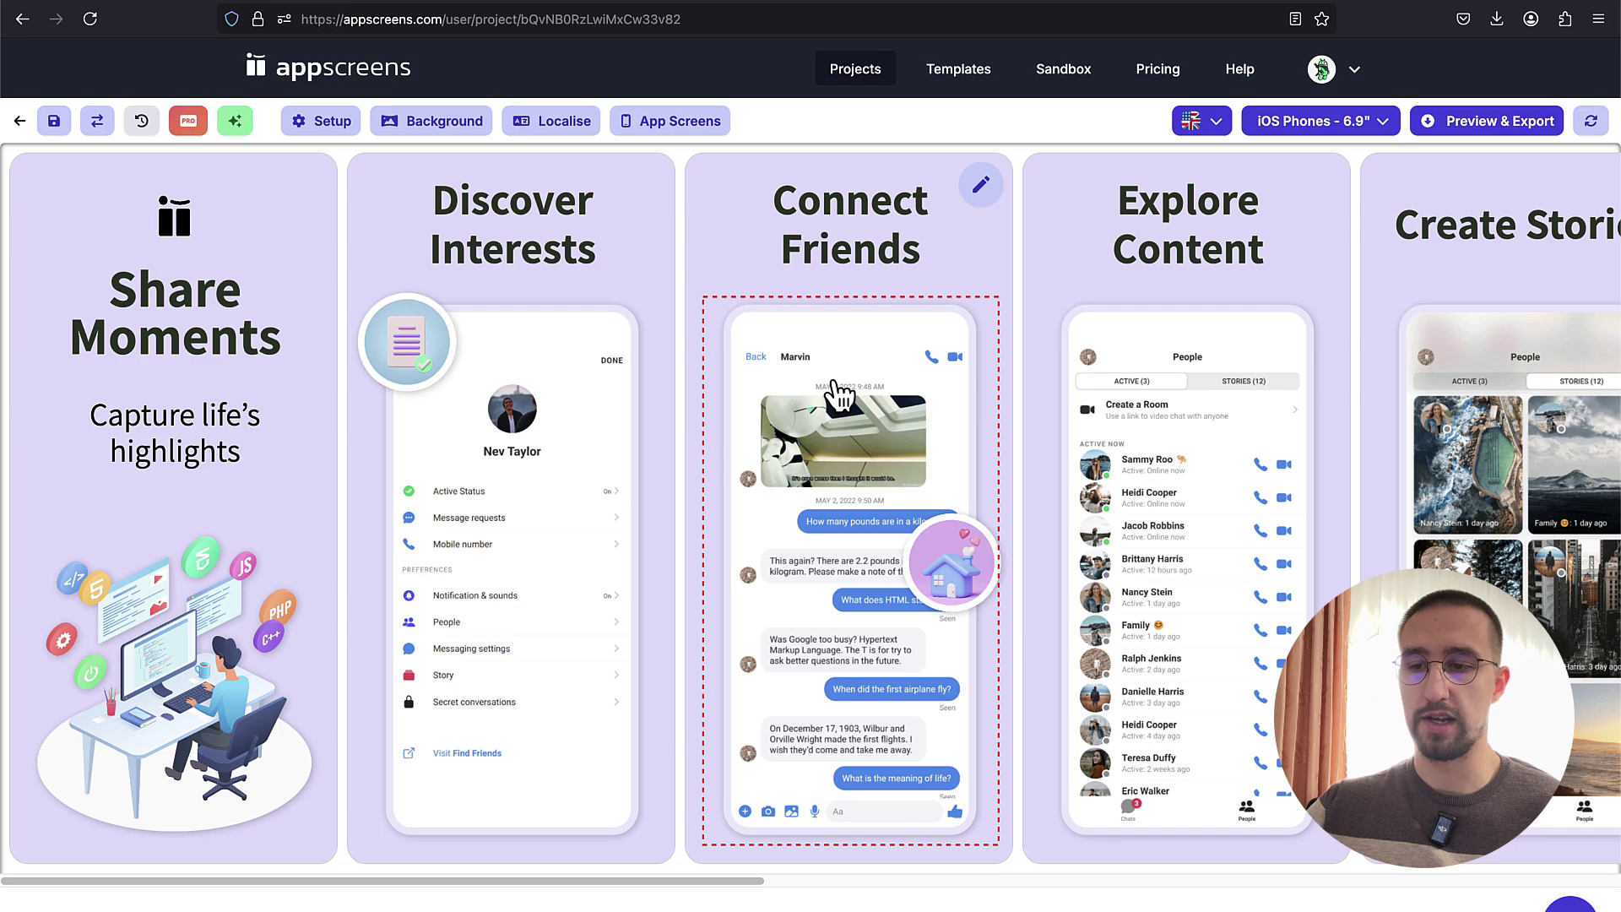
# Step: Inspect the Discover Interests title, keeping Assistant font and matched 13.3pt size
pyautogui.click(591, 244)
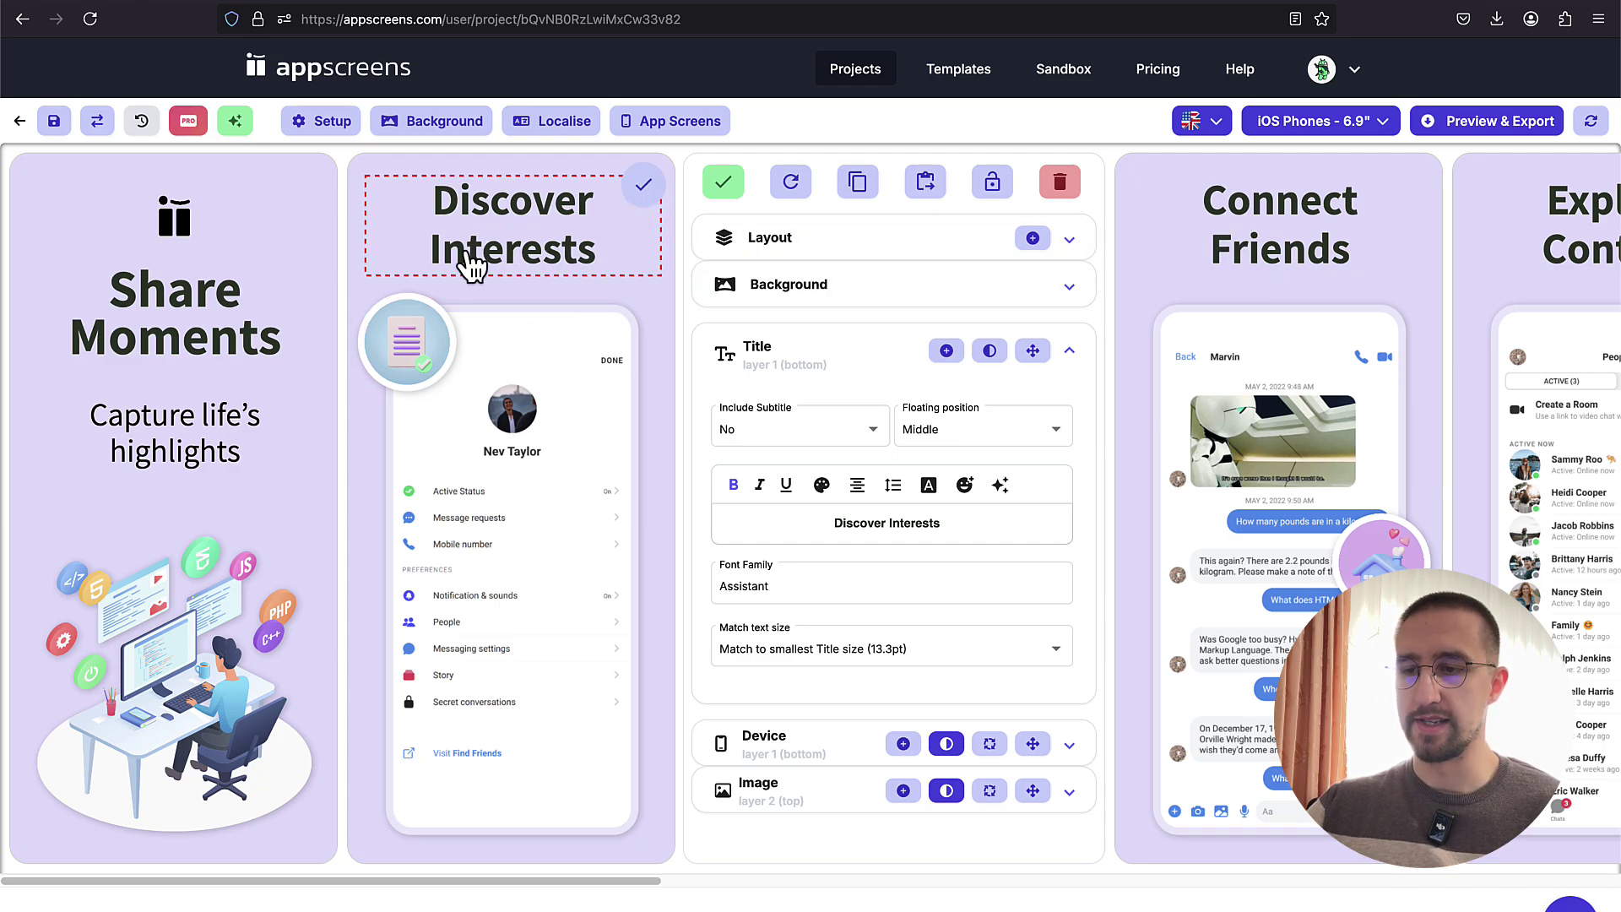
pyautogui.click(869, 512)
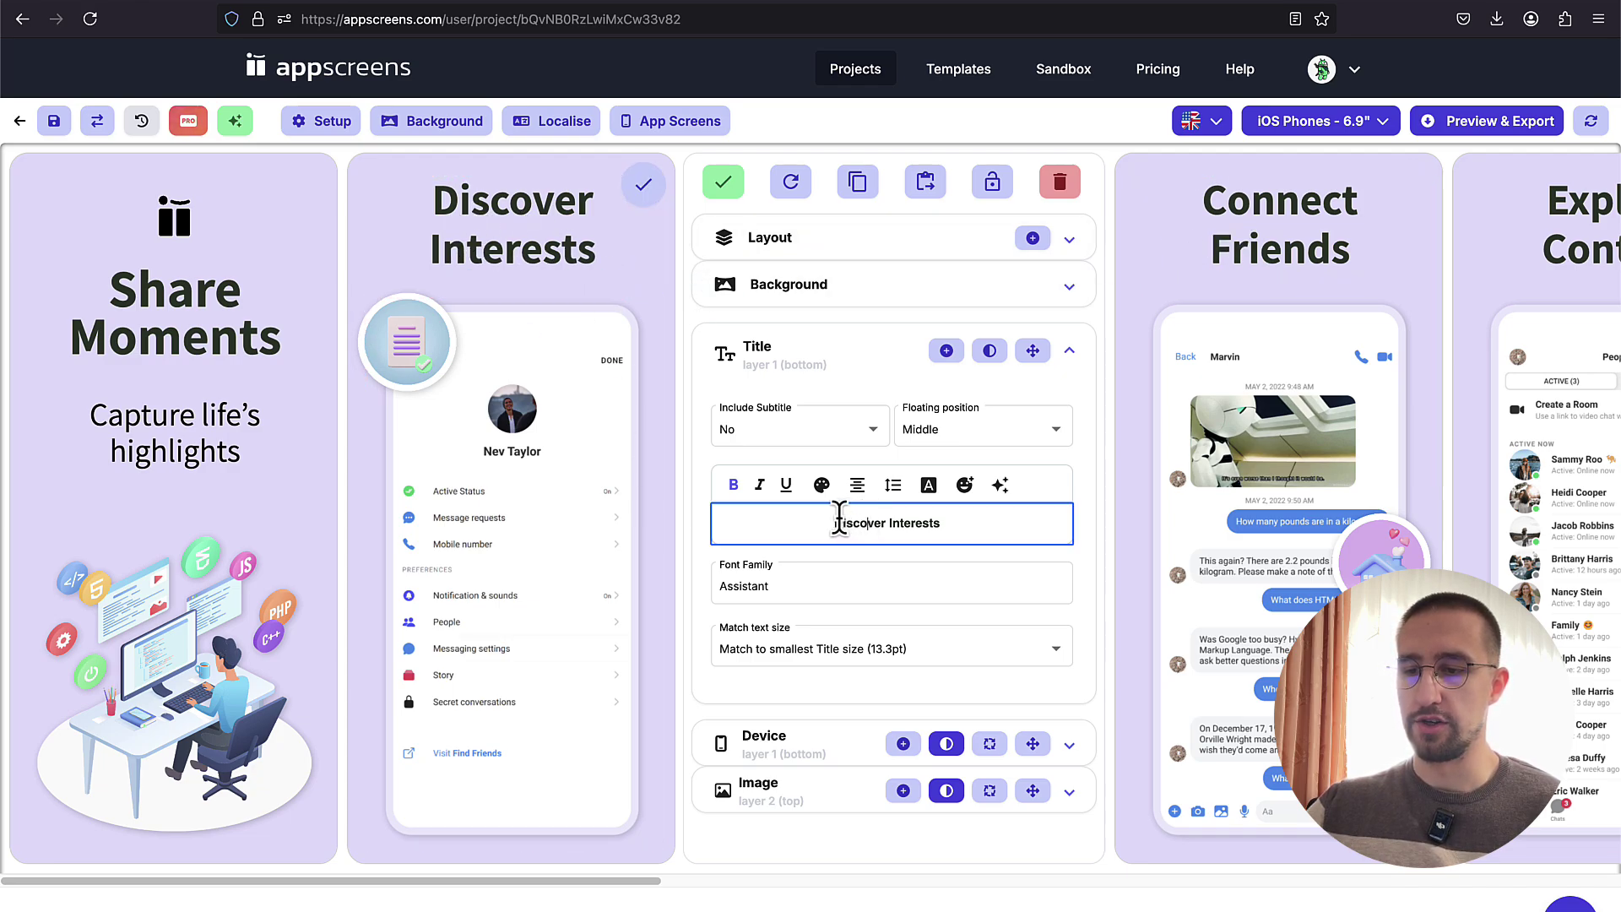
pyautogui.moveTo(941, 523); pyautogui.dragTo(815, 523)
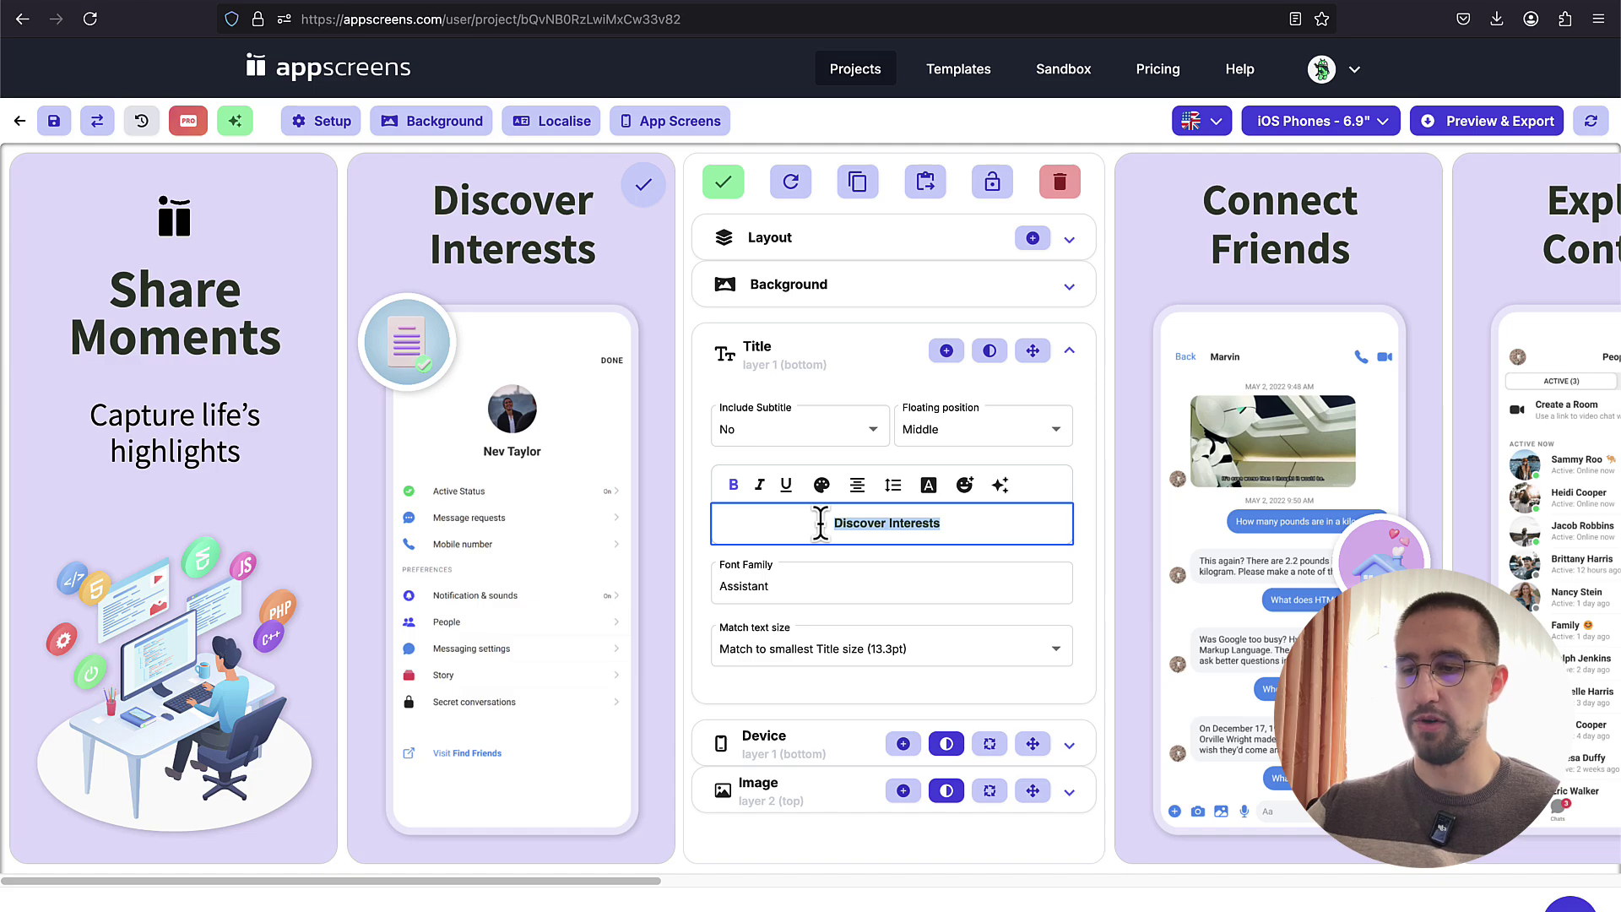
pyautogui.click(836, 532)
pyautogui.click(862, 591)
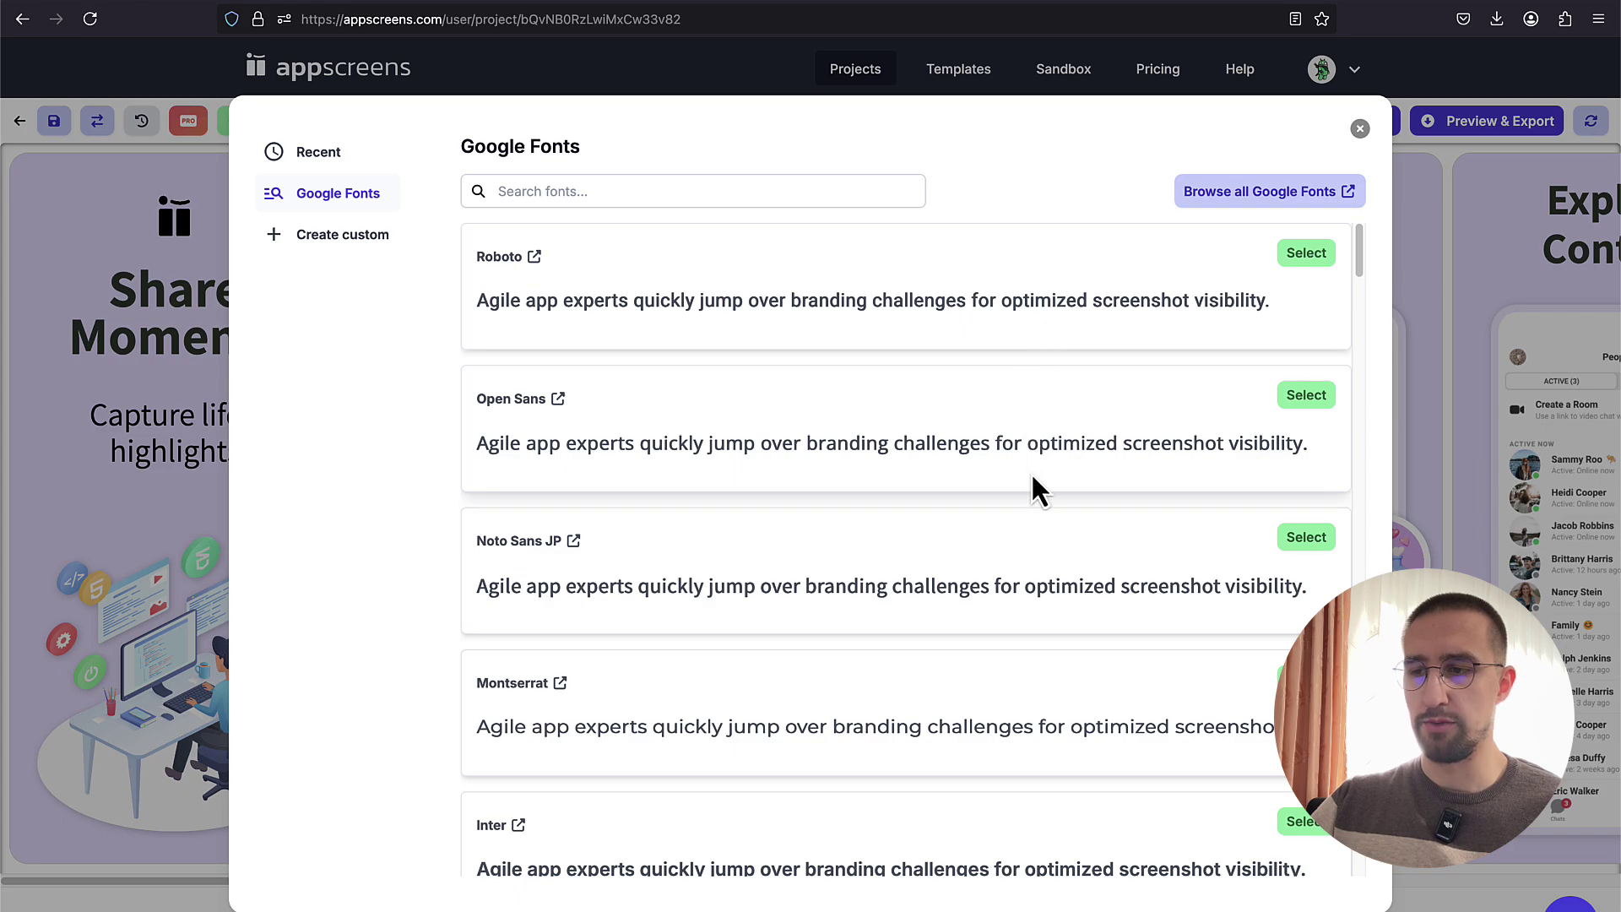
pyautogui.scroll(-2, 1031, 529)
pyautogui.scroll(-2, 1035, 528)
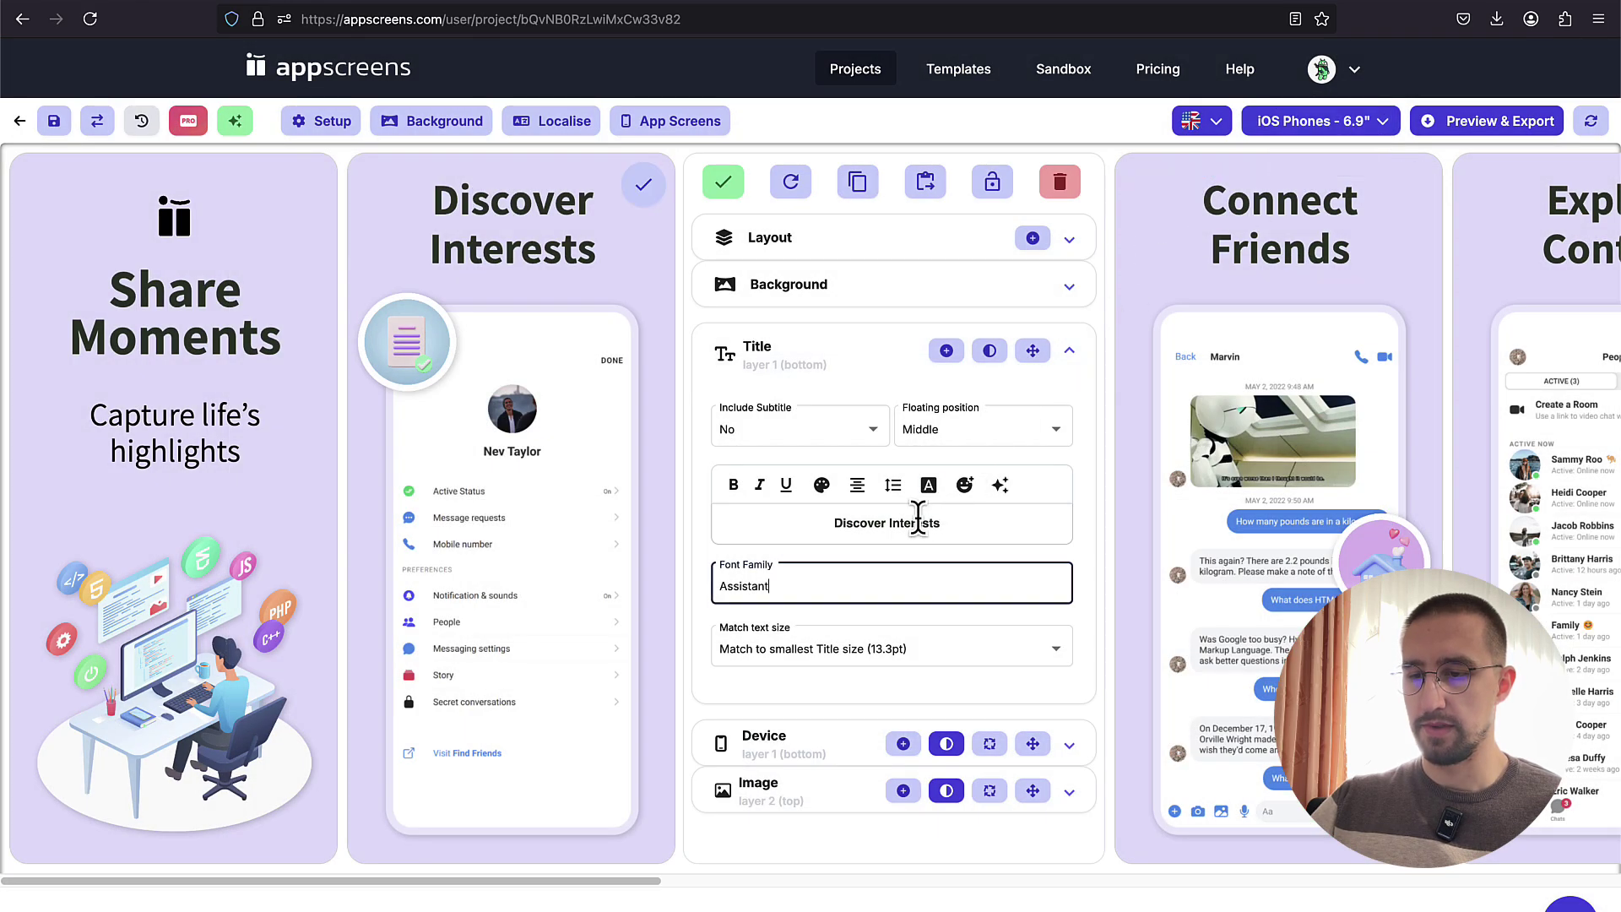
pyautogui.click(1043, 657)
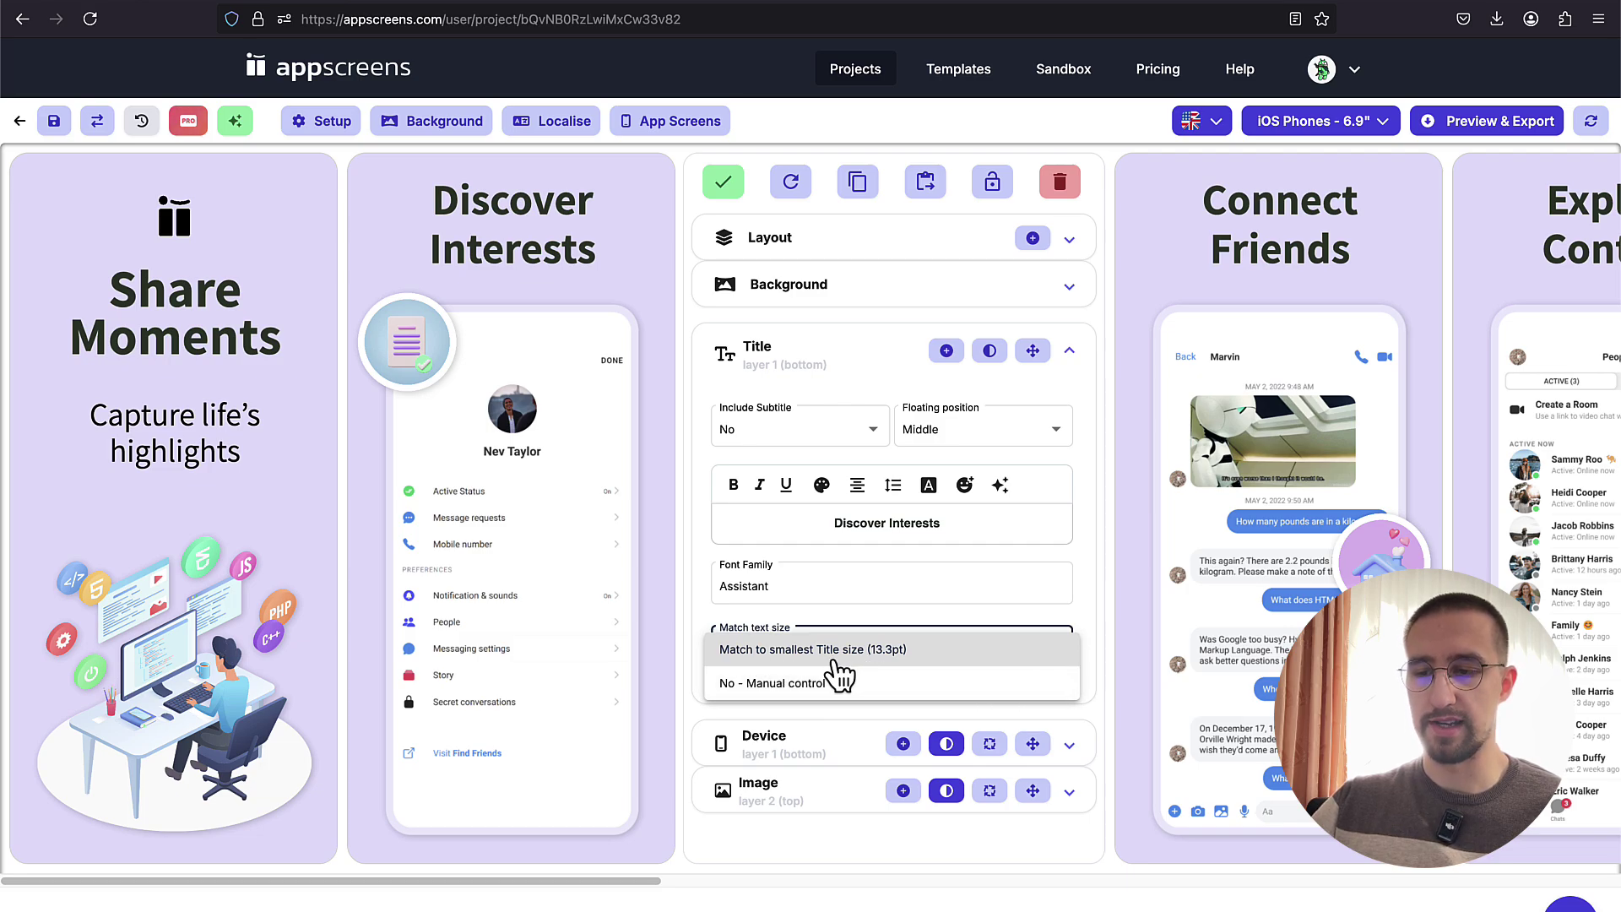
pyautogui.click(1061, 657)
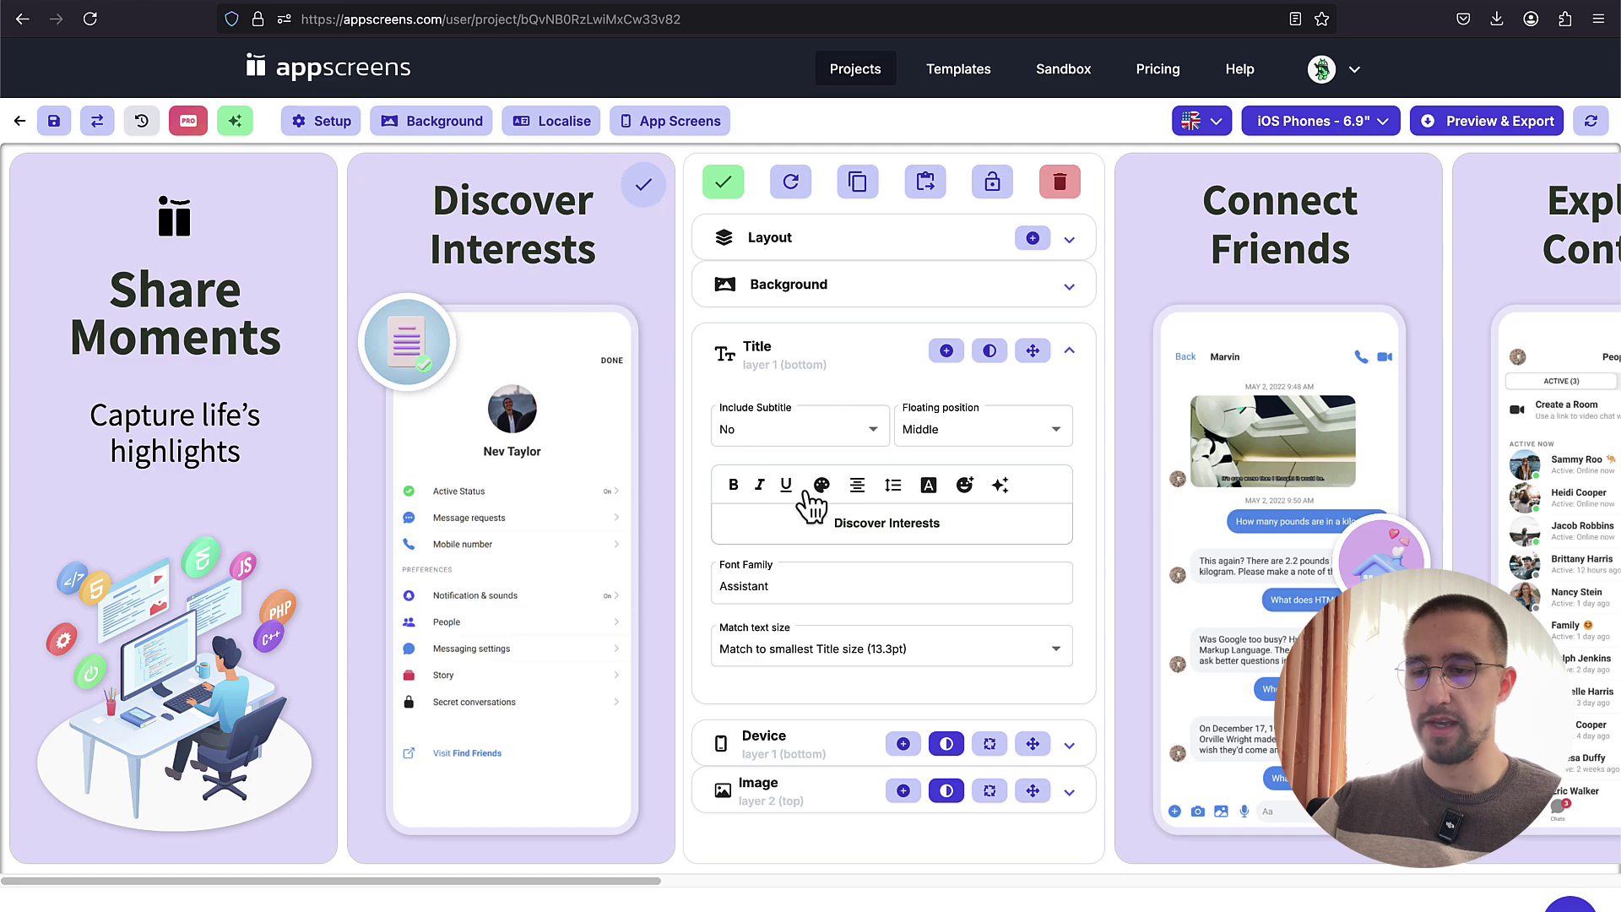
# Step: Type then delete stray characters after the Discover Interests title, leaving it unchanged
pyautogui.click(961, 525)
pyautogui.write('aksdjlksajdsakljaslkdja')
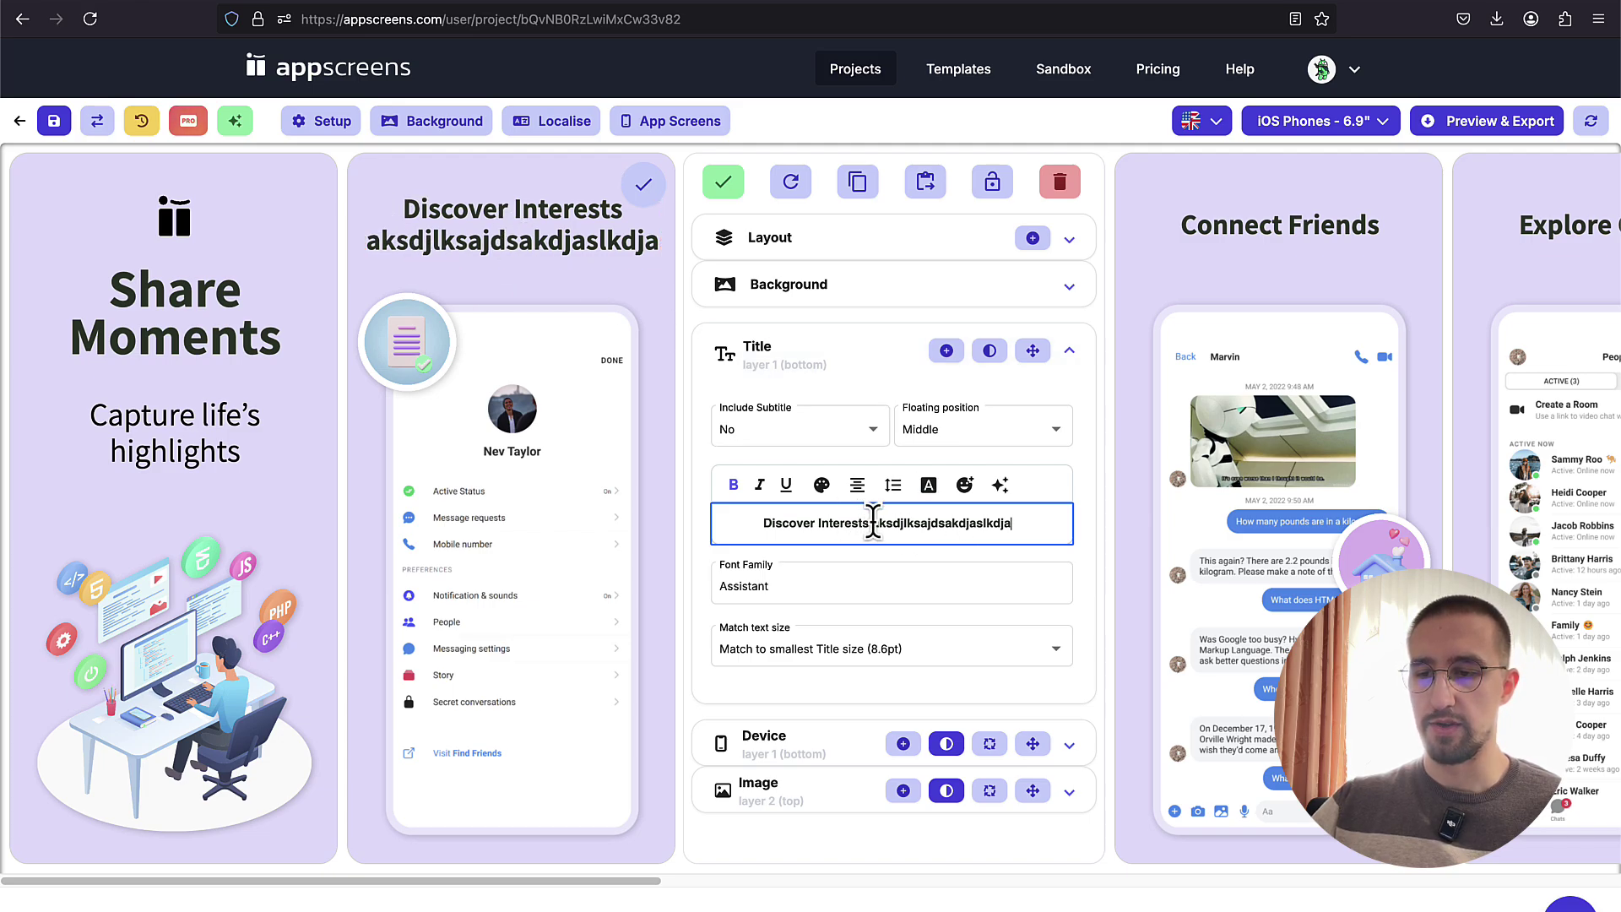
pyautogui.moveTo(872, 529); pyautogui.dragTo(1031, 521)
pyautogui.press('BackSpace')
pyautogui.press('BackSpace')
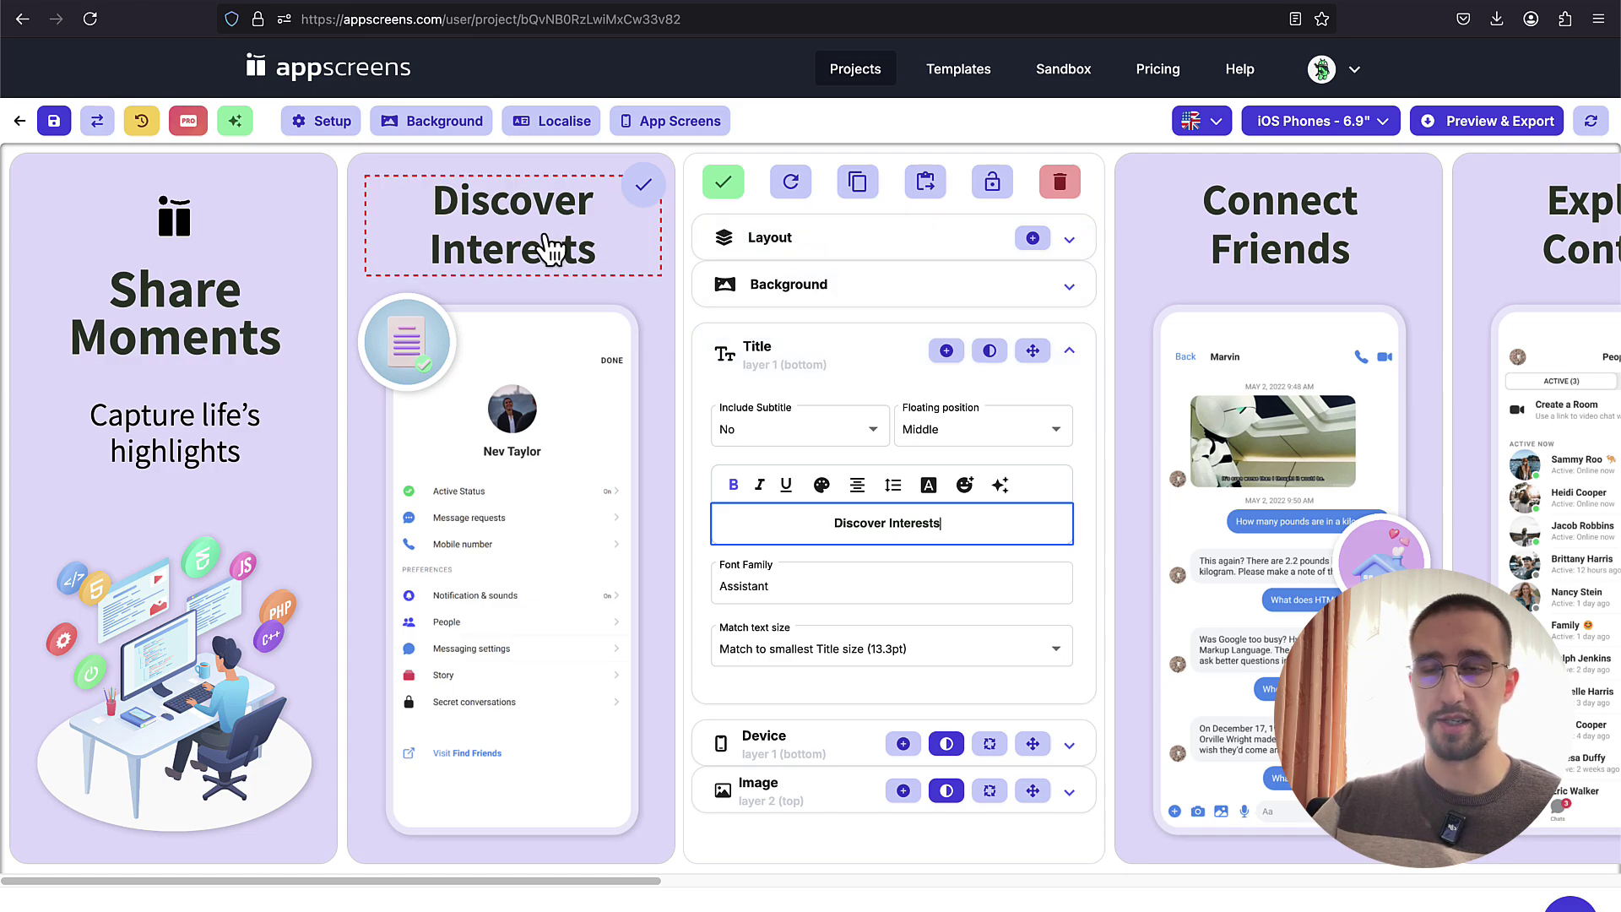
pyautogui.click(832, 743)
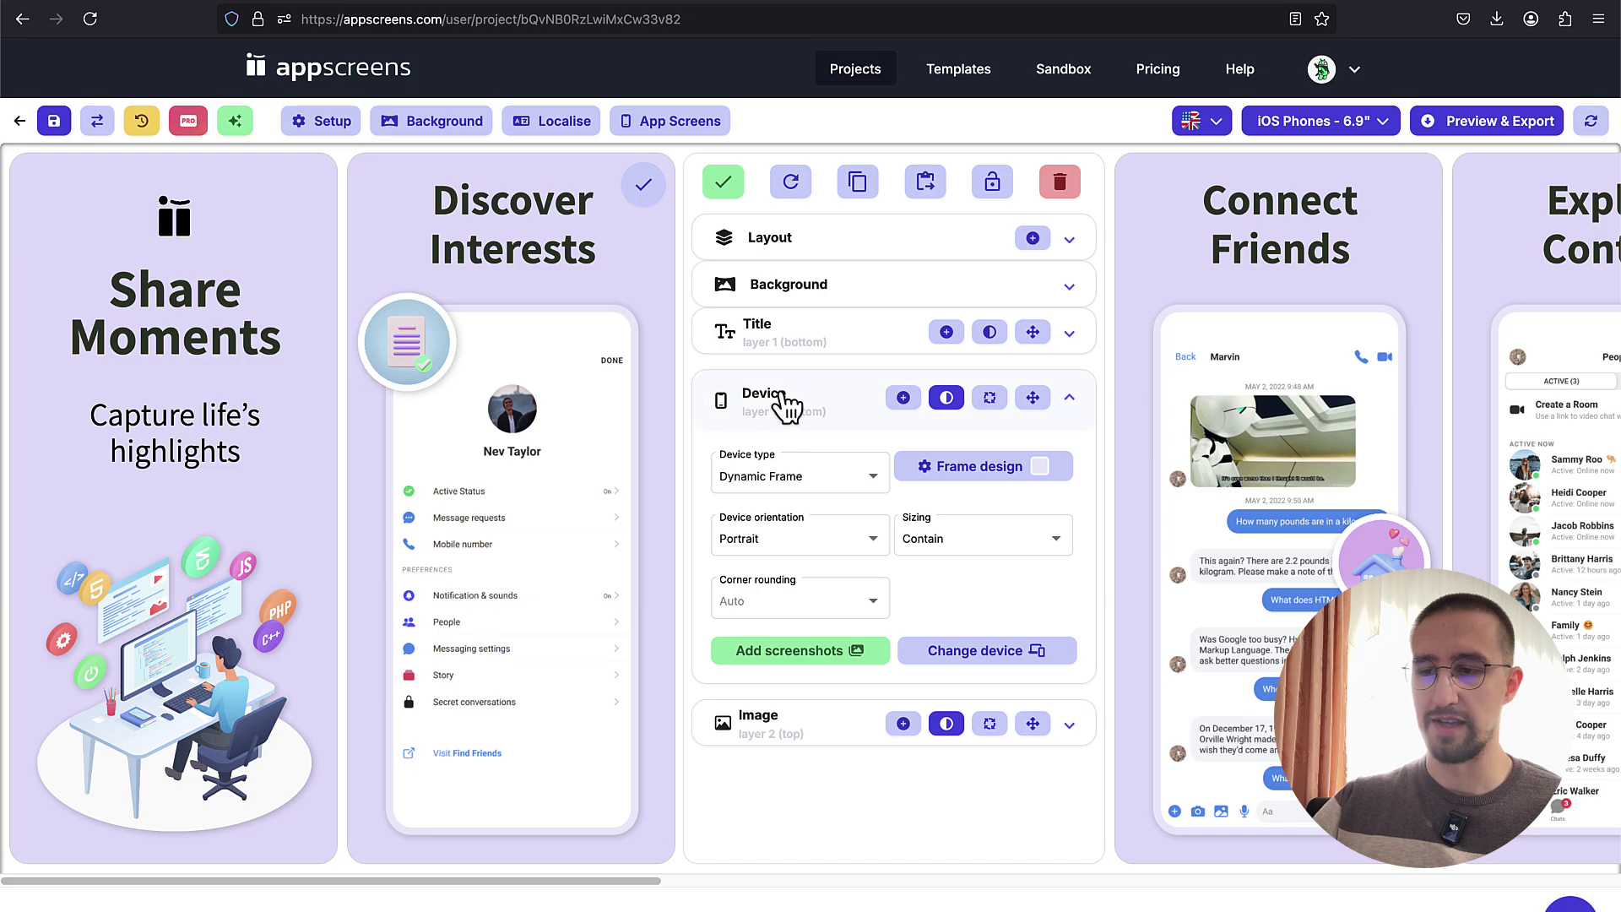
# Step: Try the flat phone frame, then switch the device type to 3D Device Mockup (right)
pyautogui.click(873, 482)
pyautogui.click(823, 510)
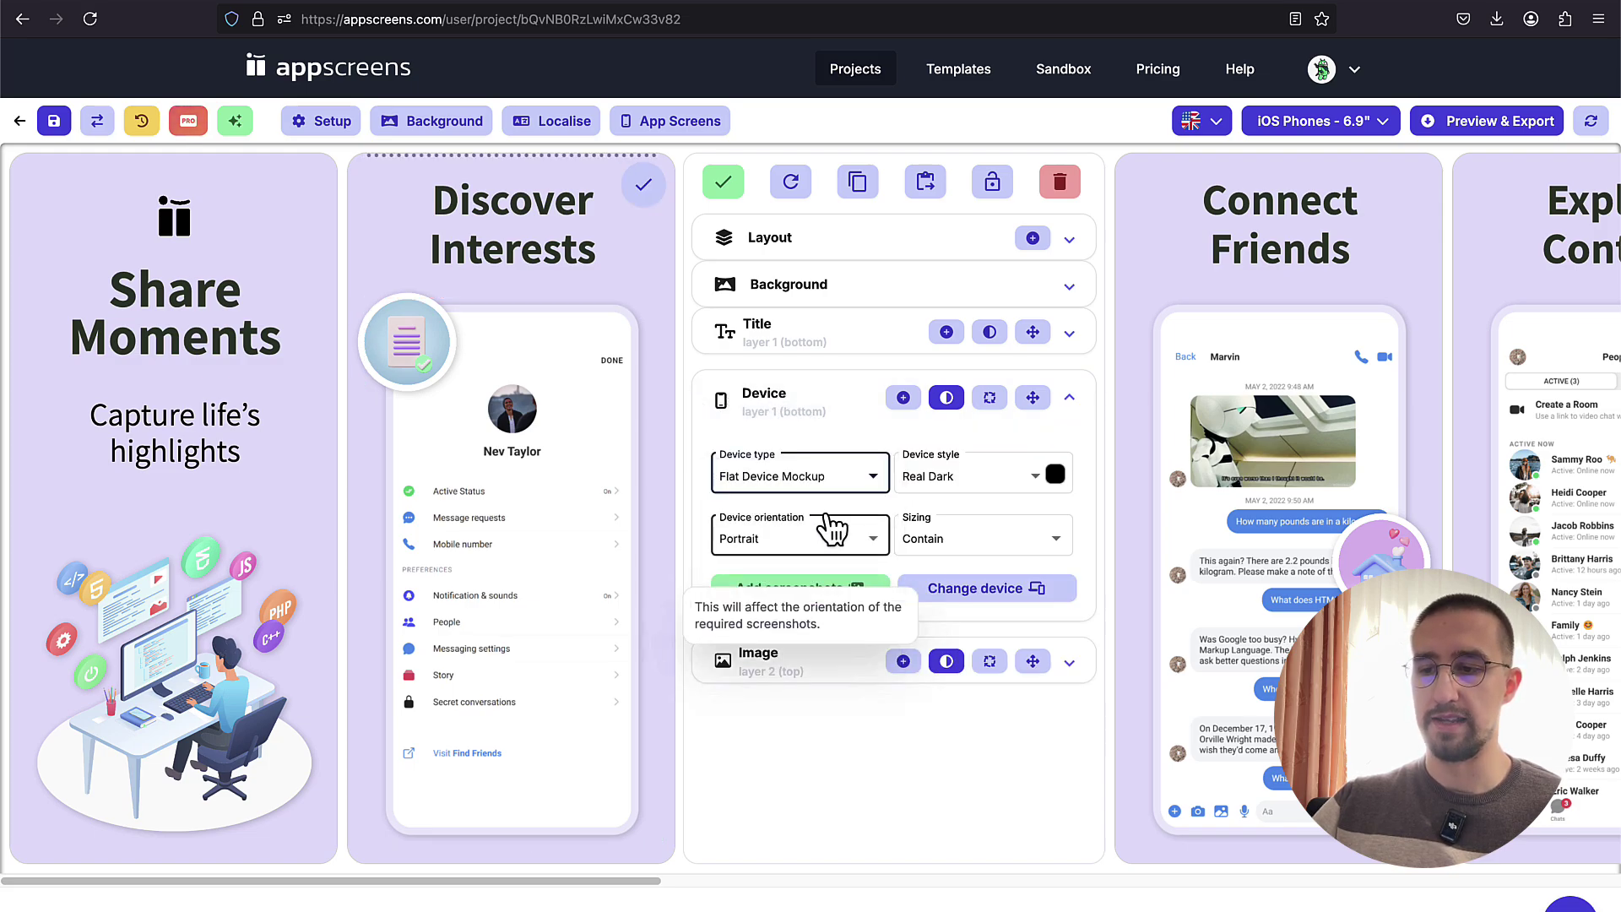
pyautogui.click(873, 477)
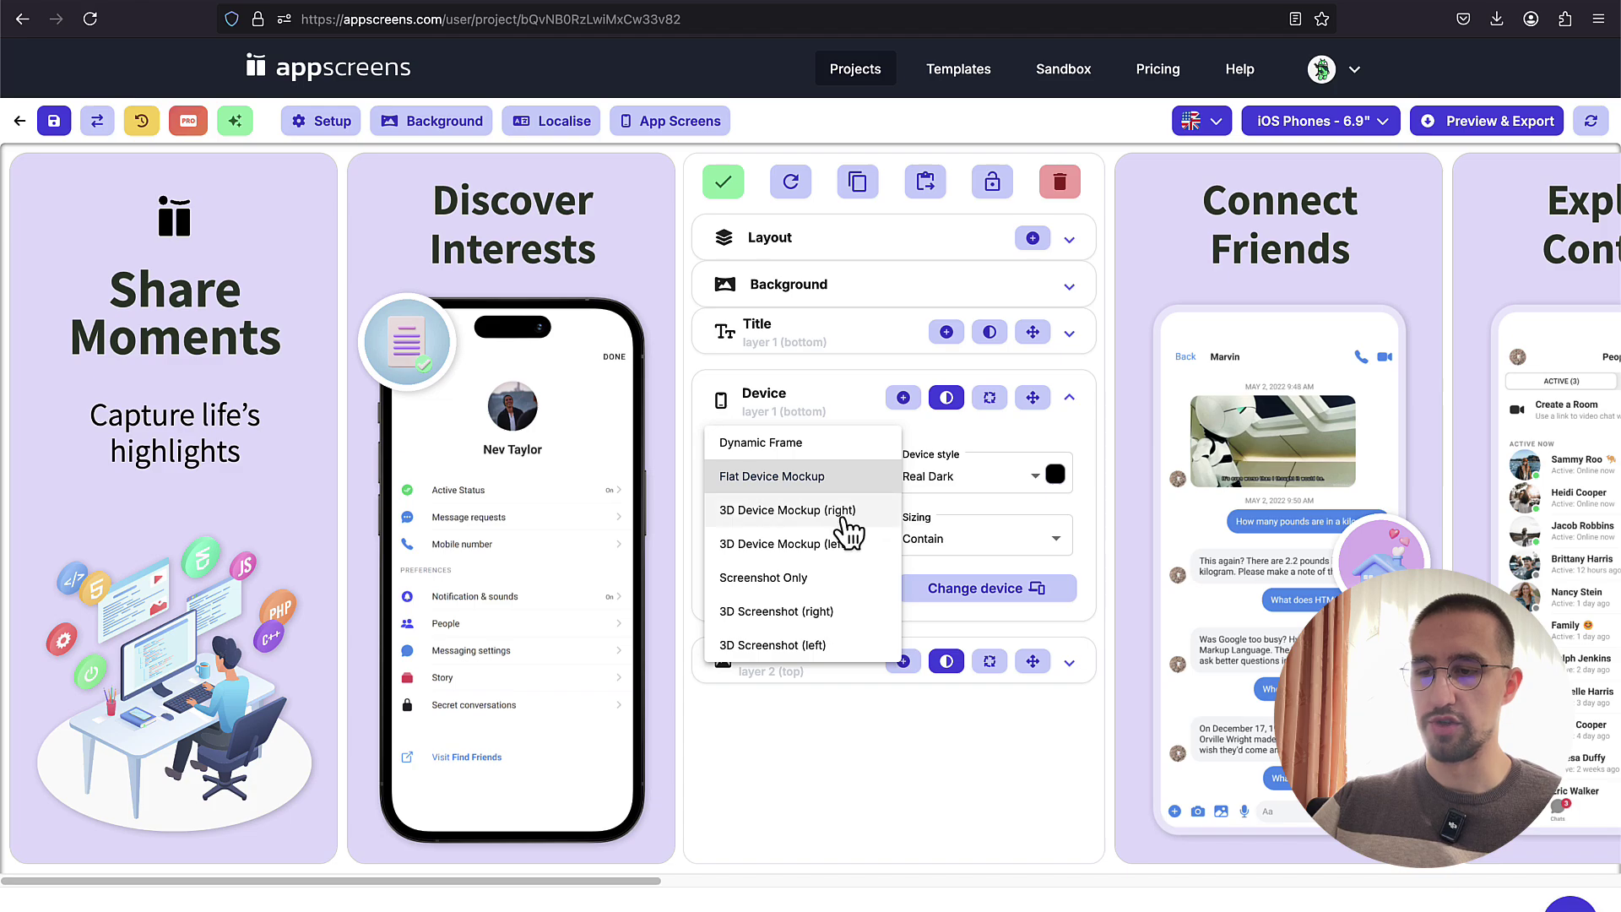
pyautogui.click(849, 512)
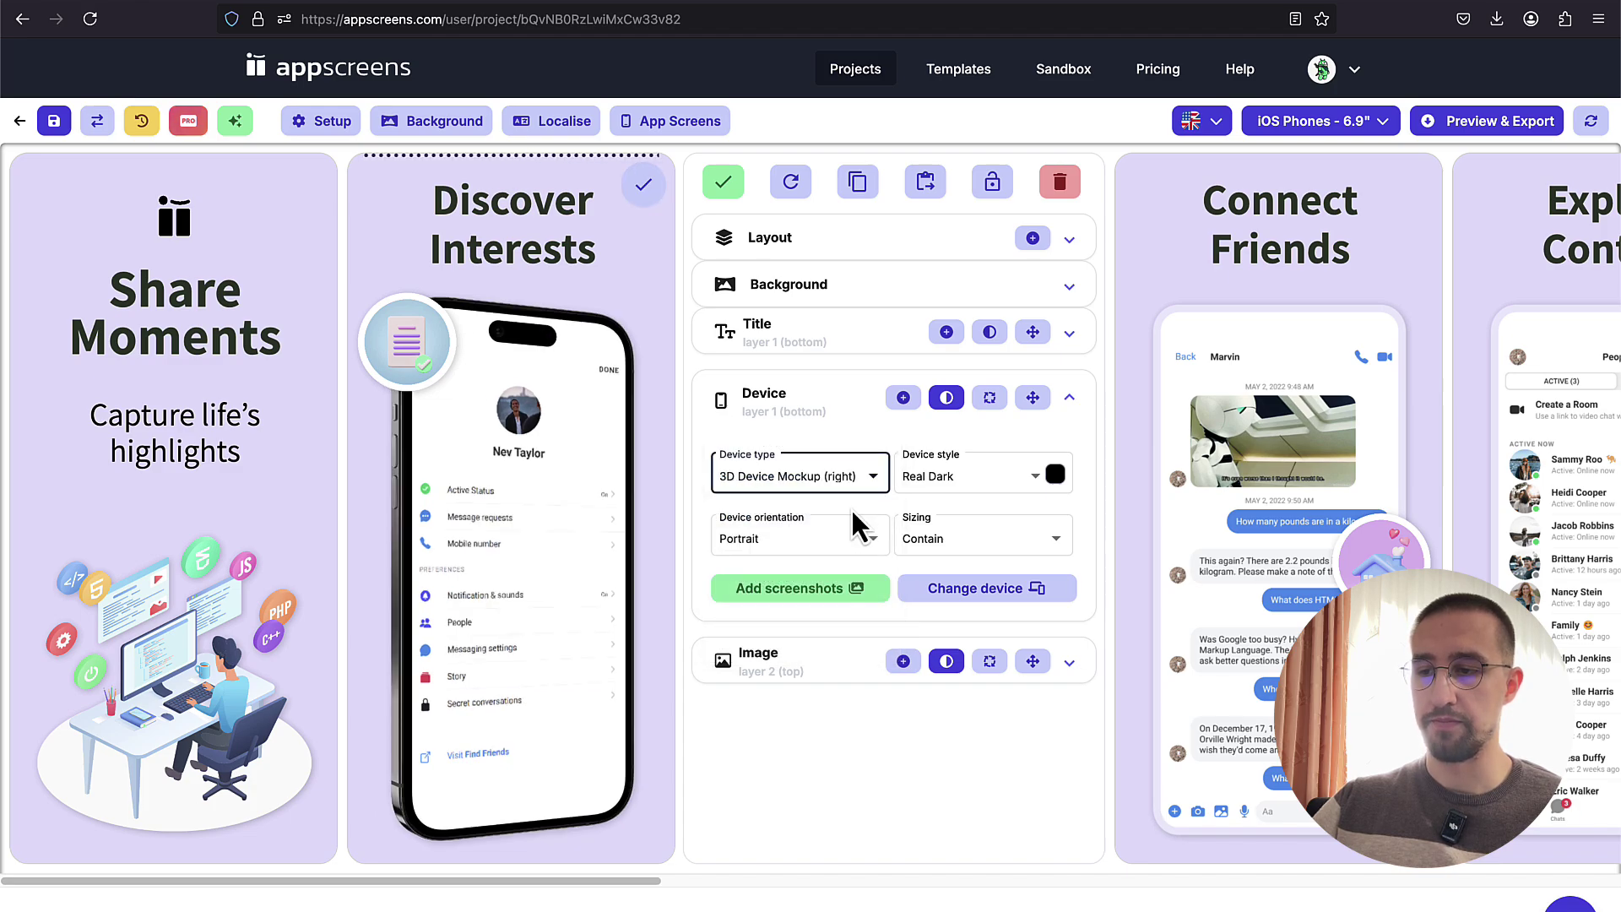
pyautogui.click(835, 477)
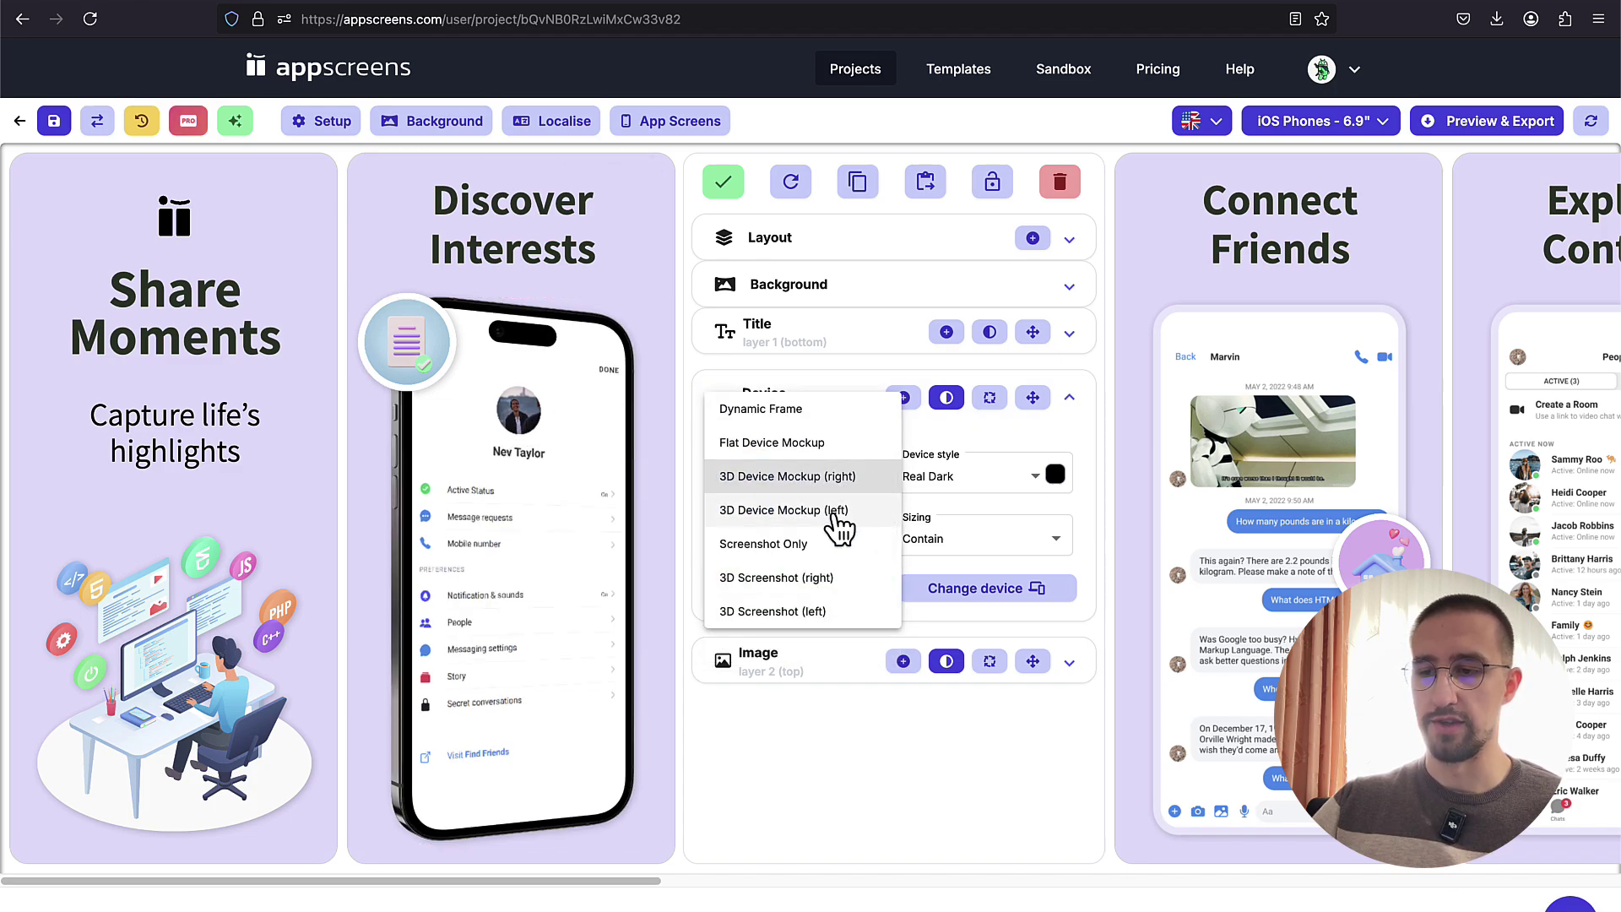
# Step: Apply the Real Gold device style and bring up the circular image's layer settings
pyautogui.click(1064, 460)
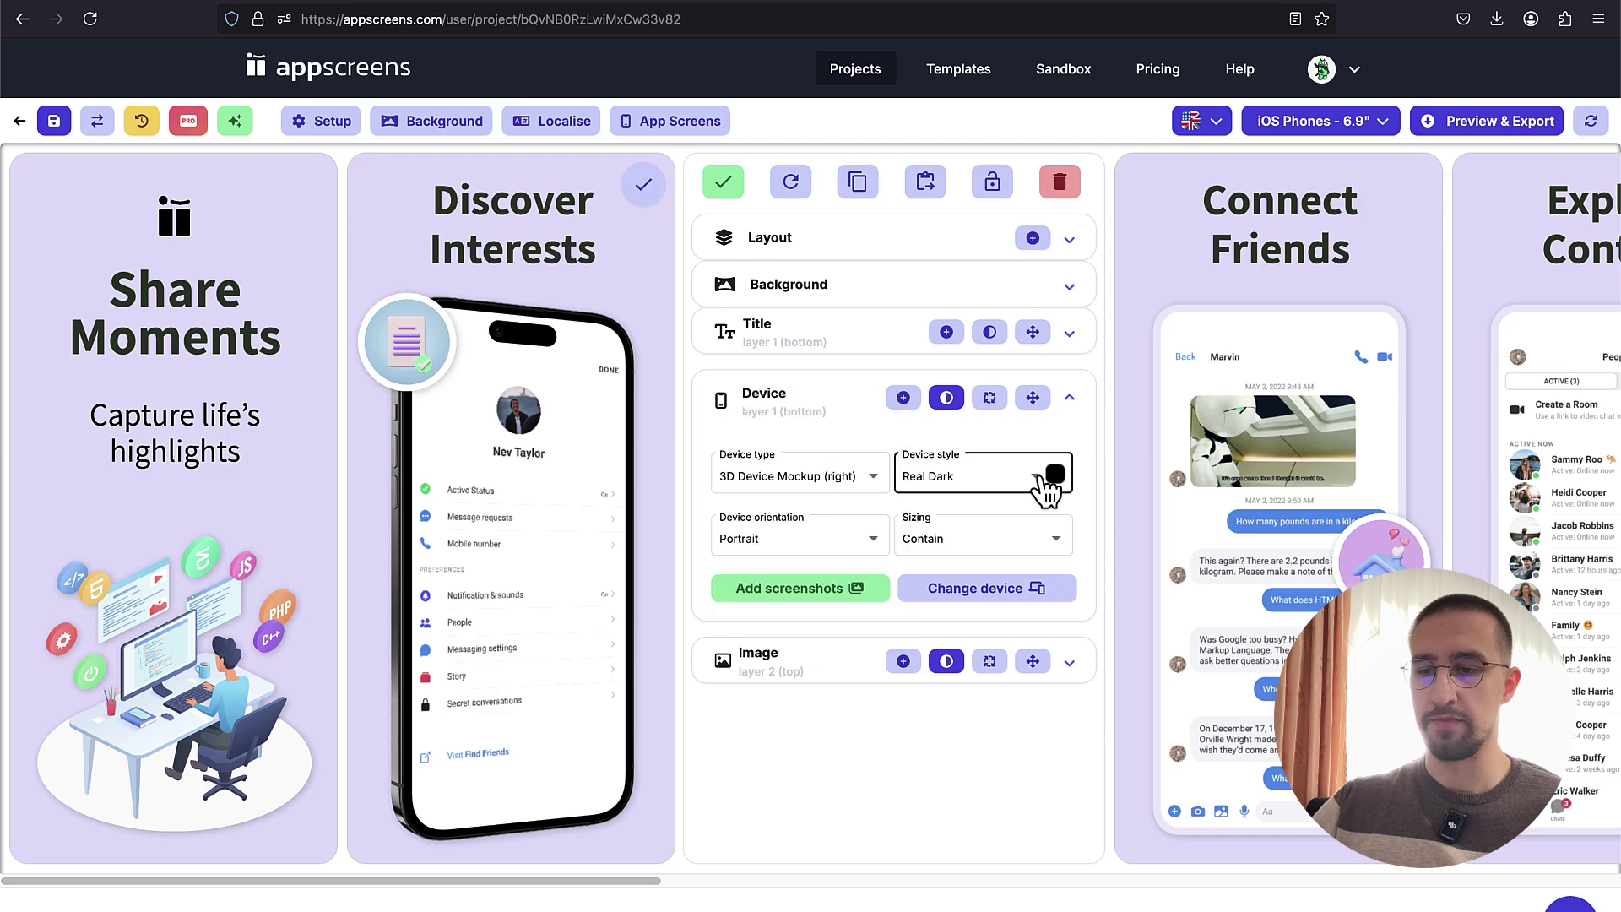
pyautogui.click(1053, 474)
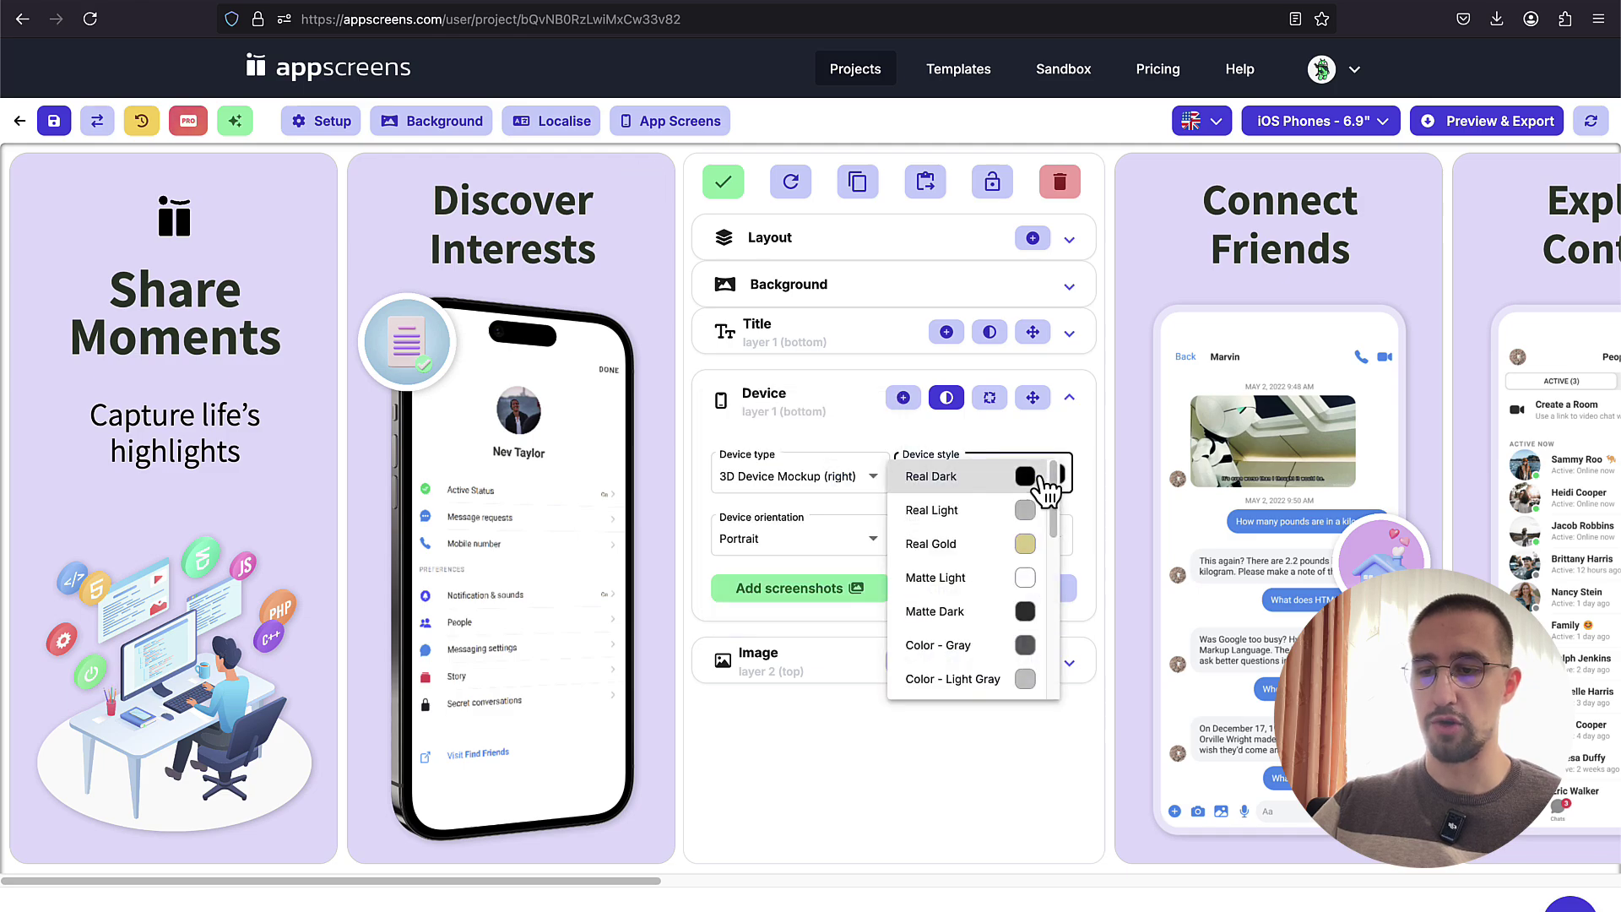
pyautogui.click(937, 546)
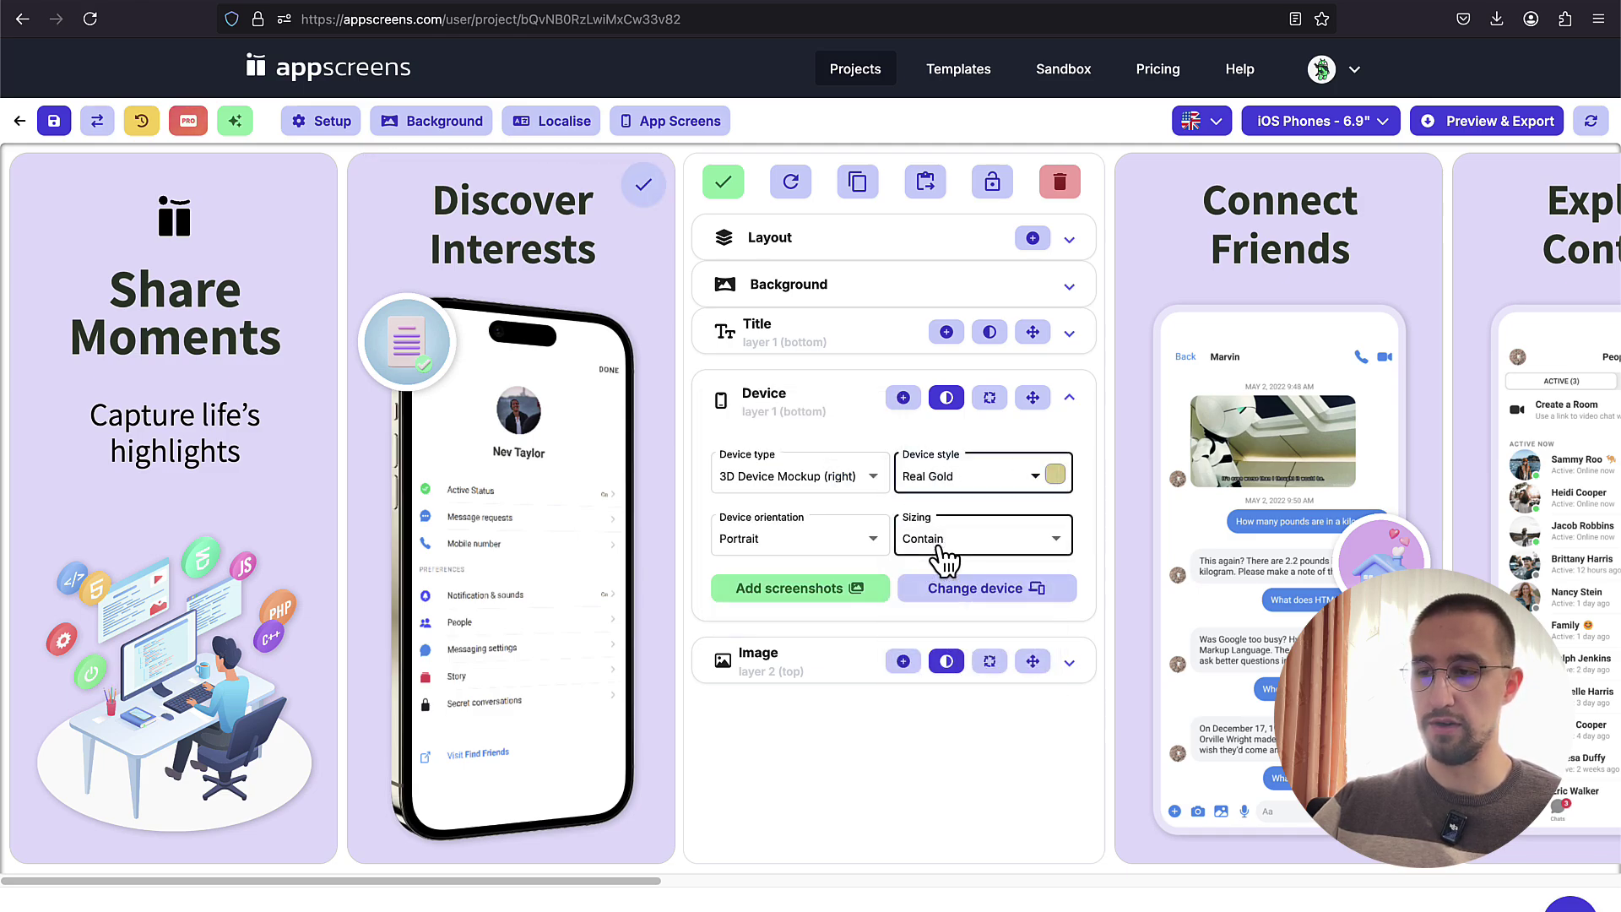
pyautogui.click(452, 364)
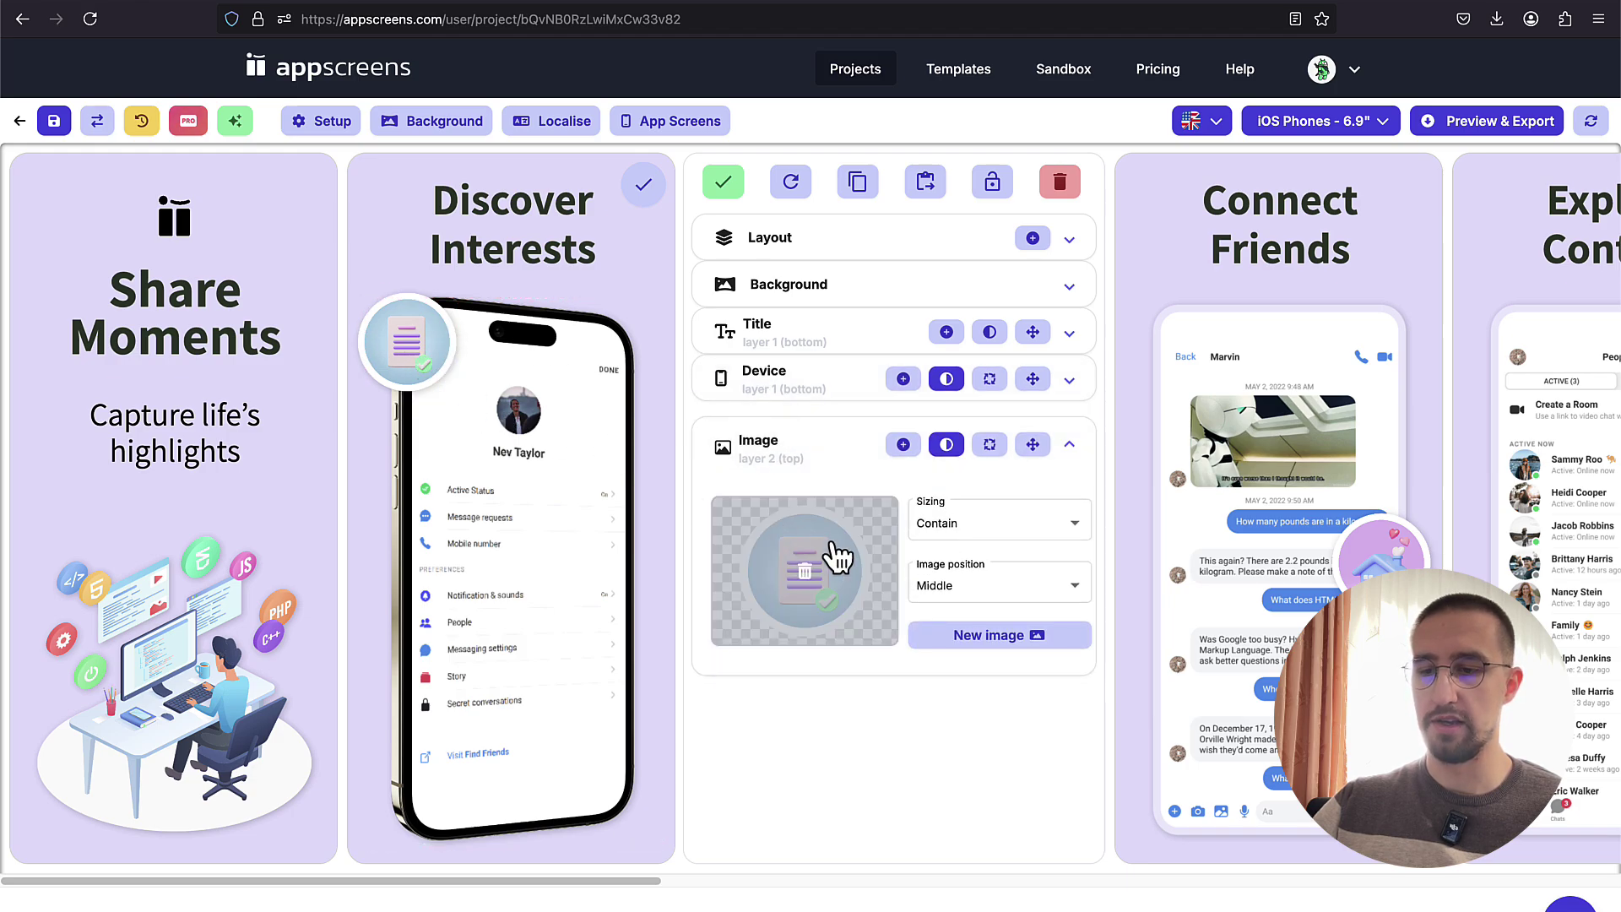
pyautogui.moveTo(811, 564)
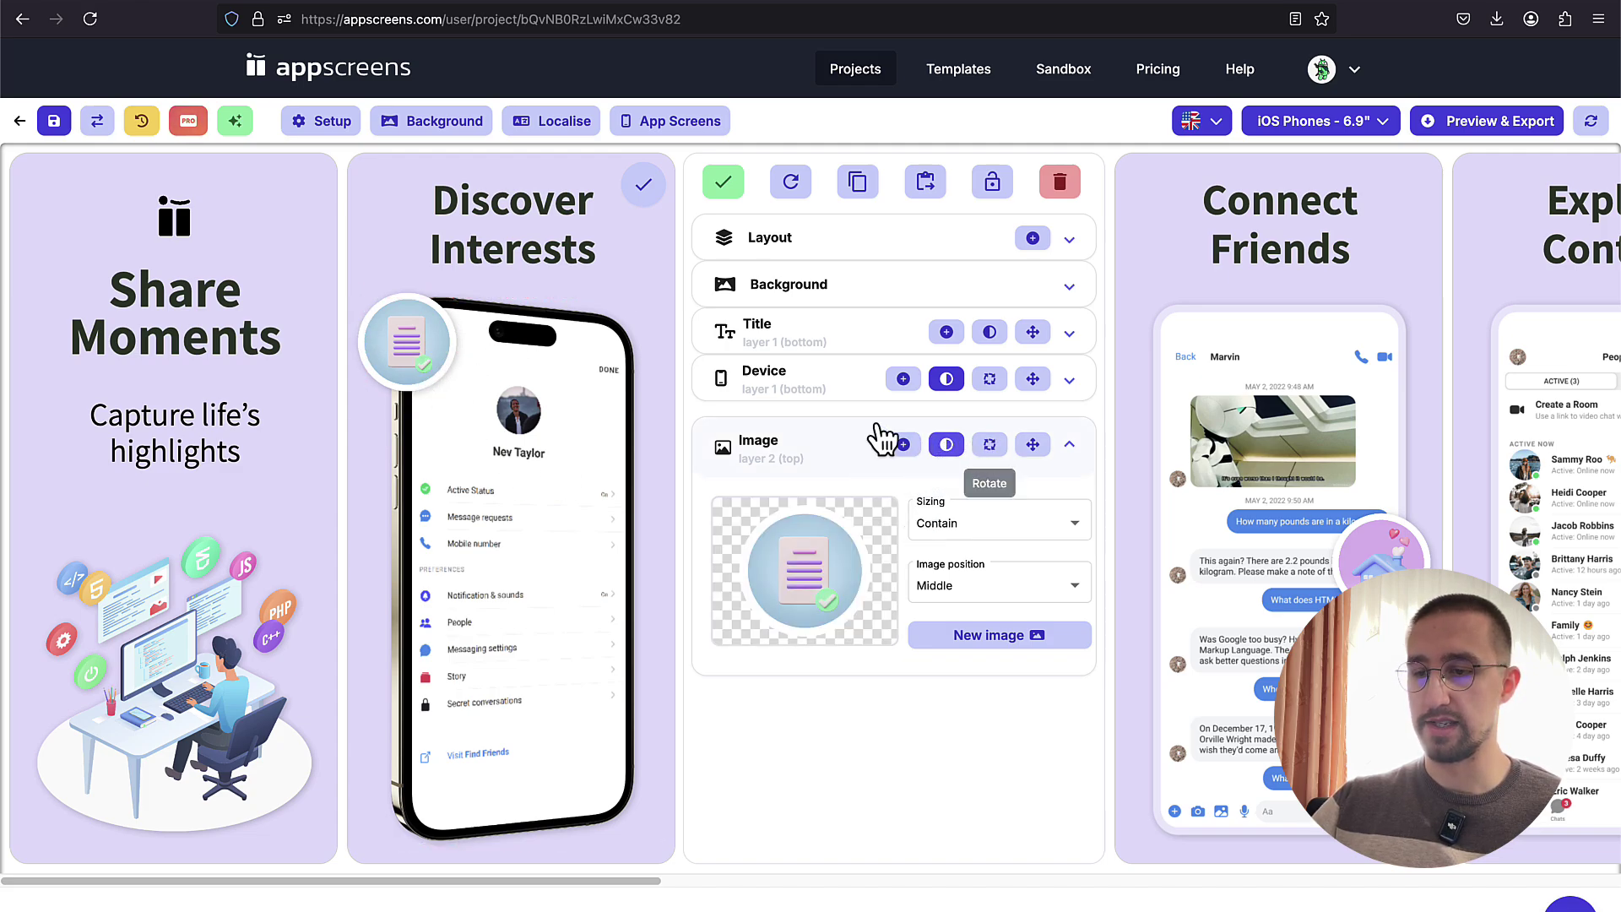
pyautogui.click(817, 390)
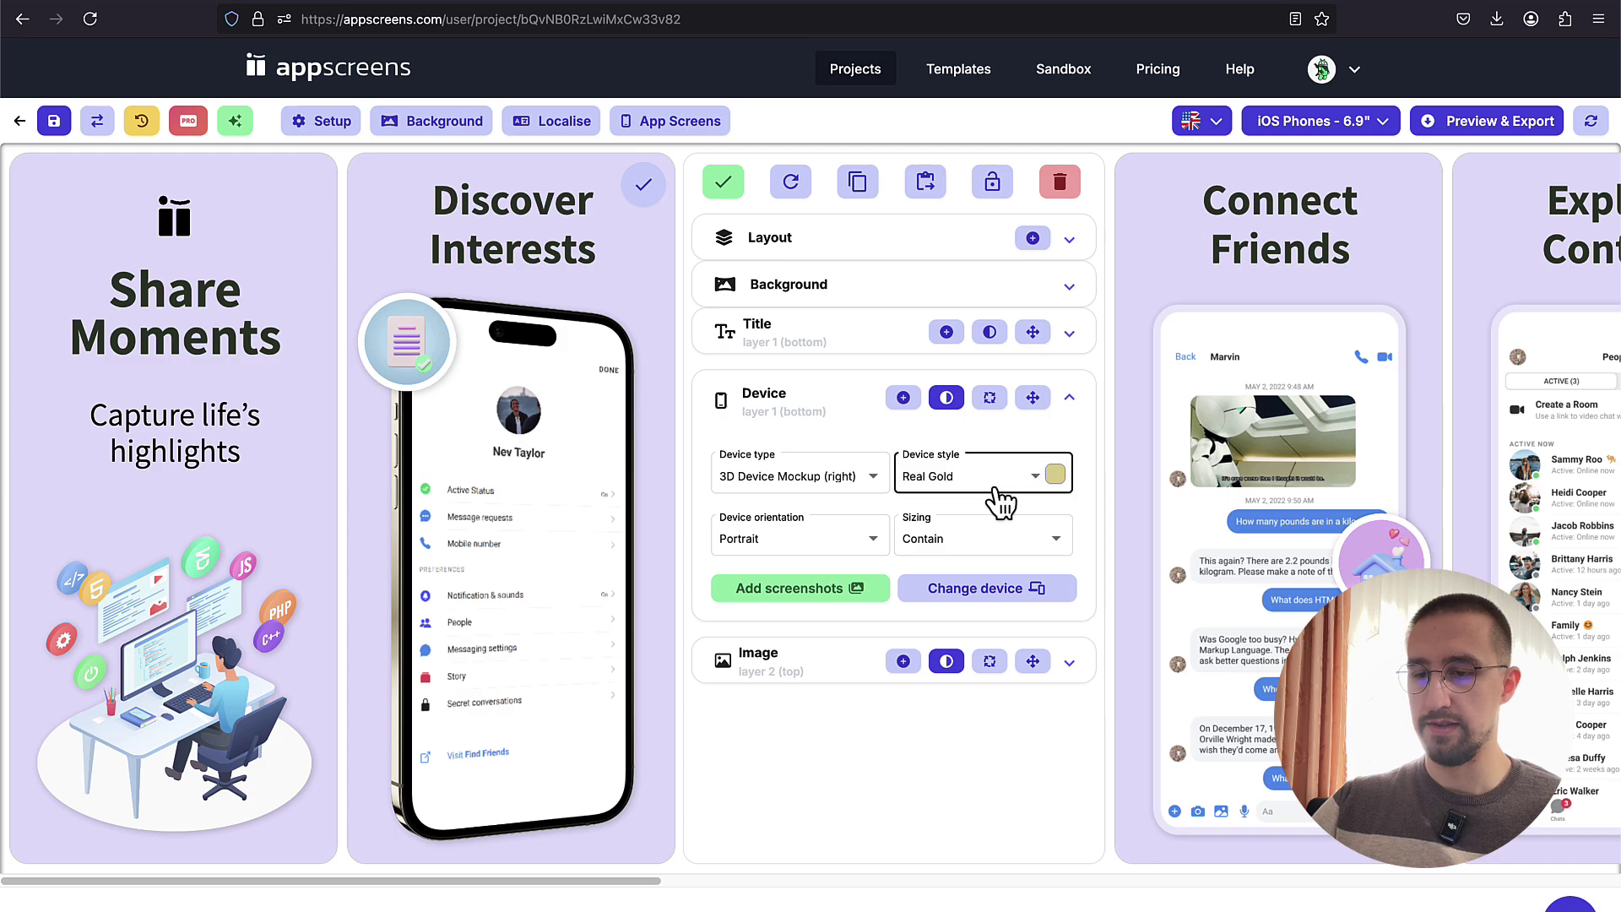
pyautogui.click(990, 402)
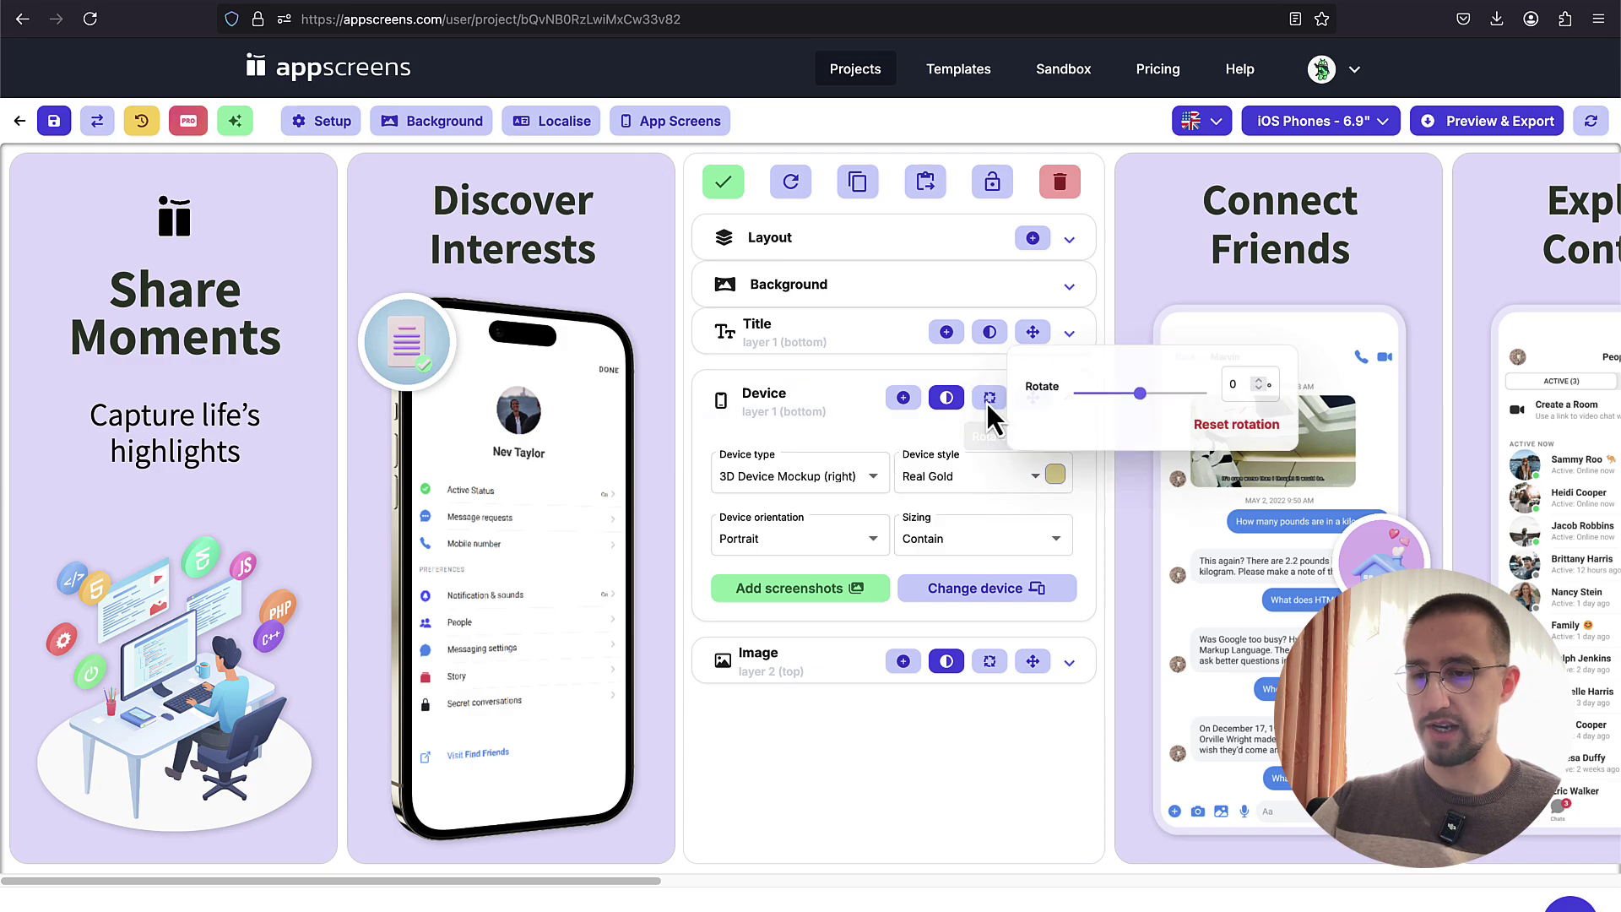
pyautogui.moveTo(1150, 393); pyautogui.dragTo(1163, 395)
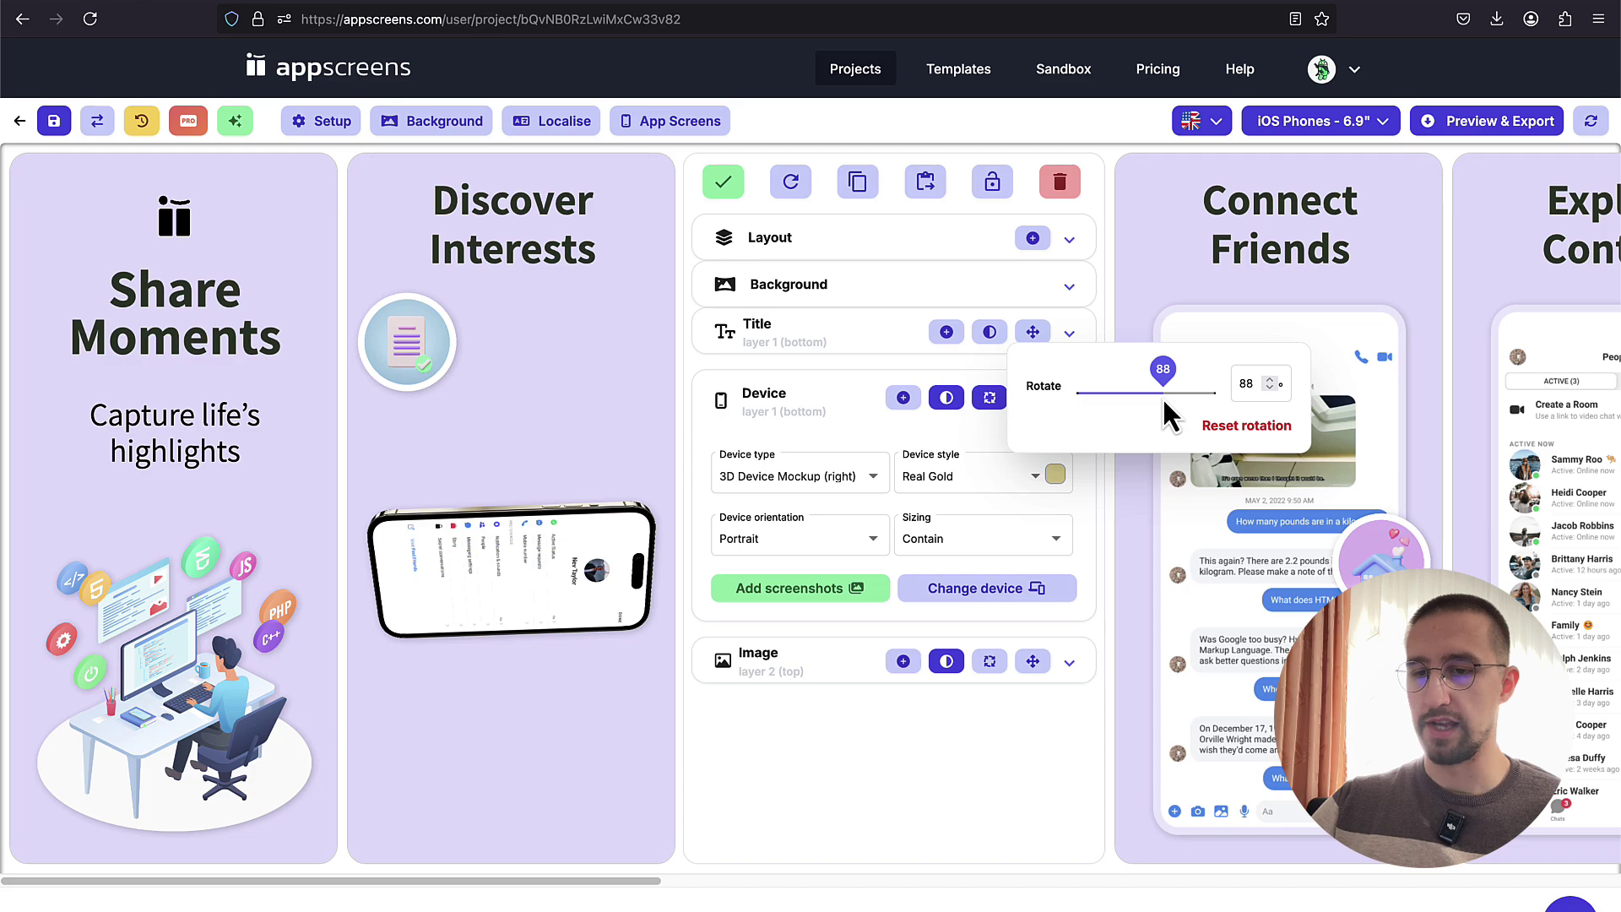
pyautogui.click(1241, 385)
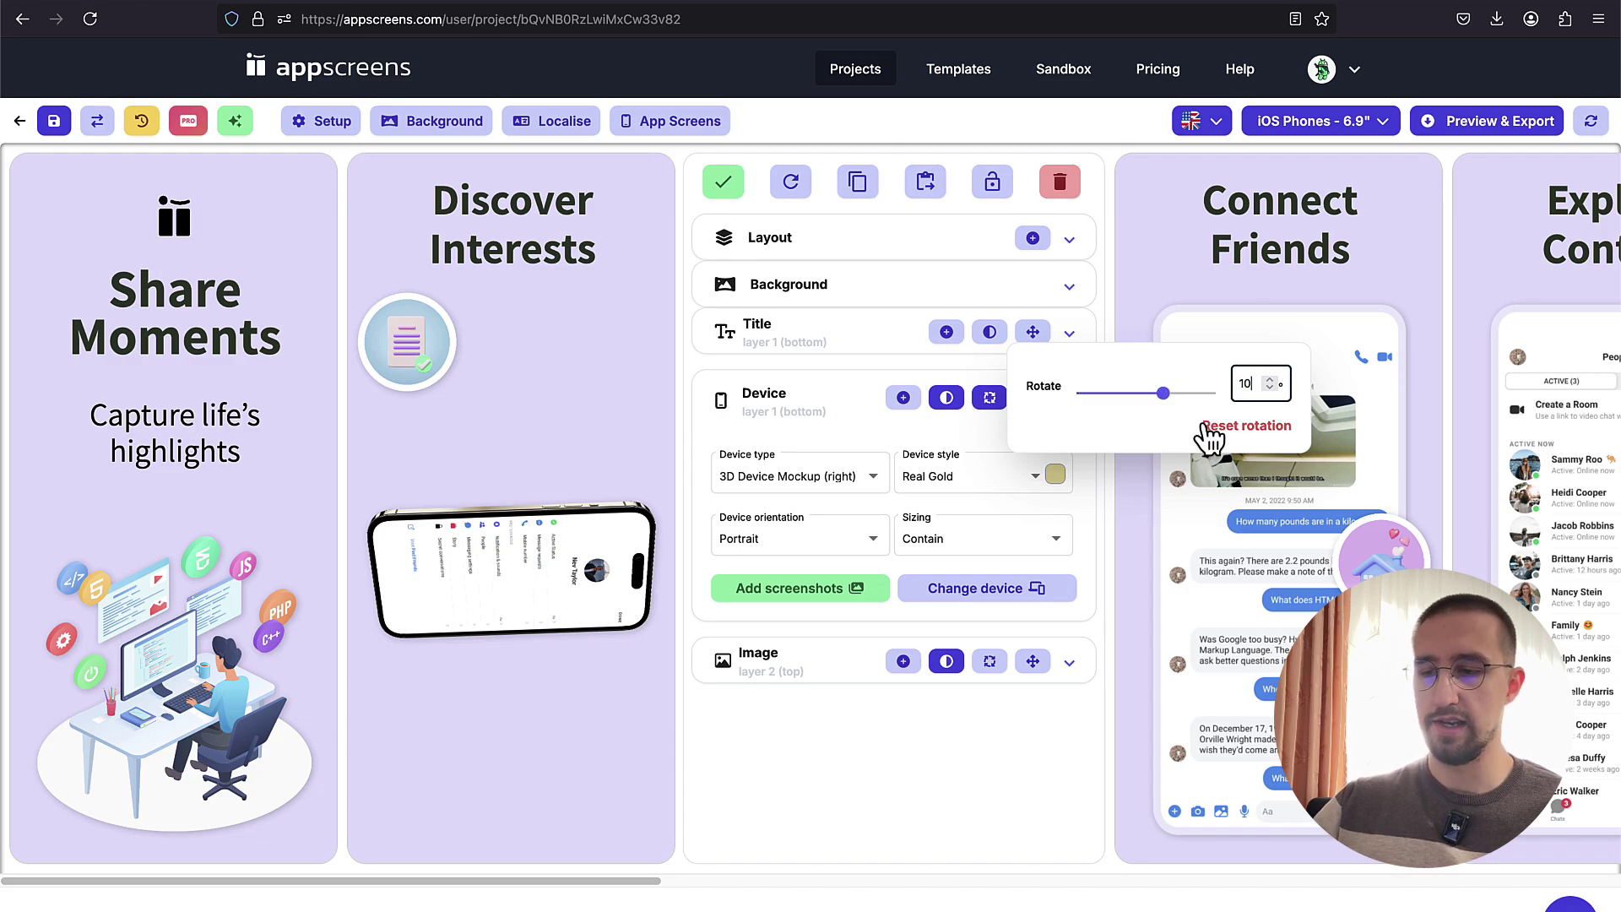
pyautogui.write('10')
pyautogui.press('Down')
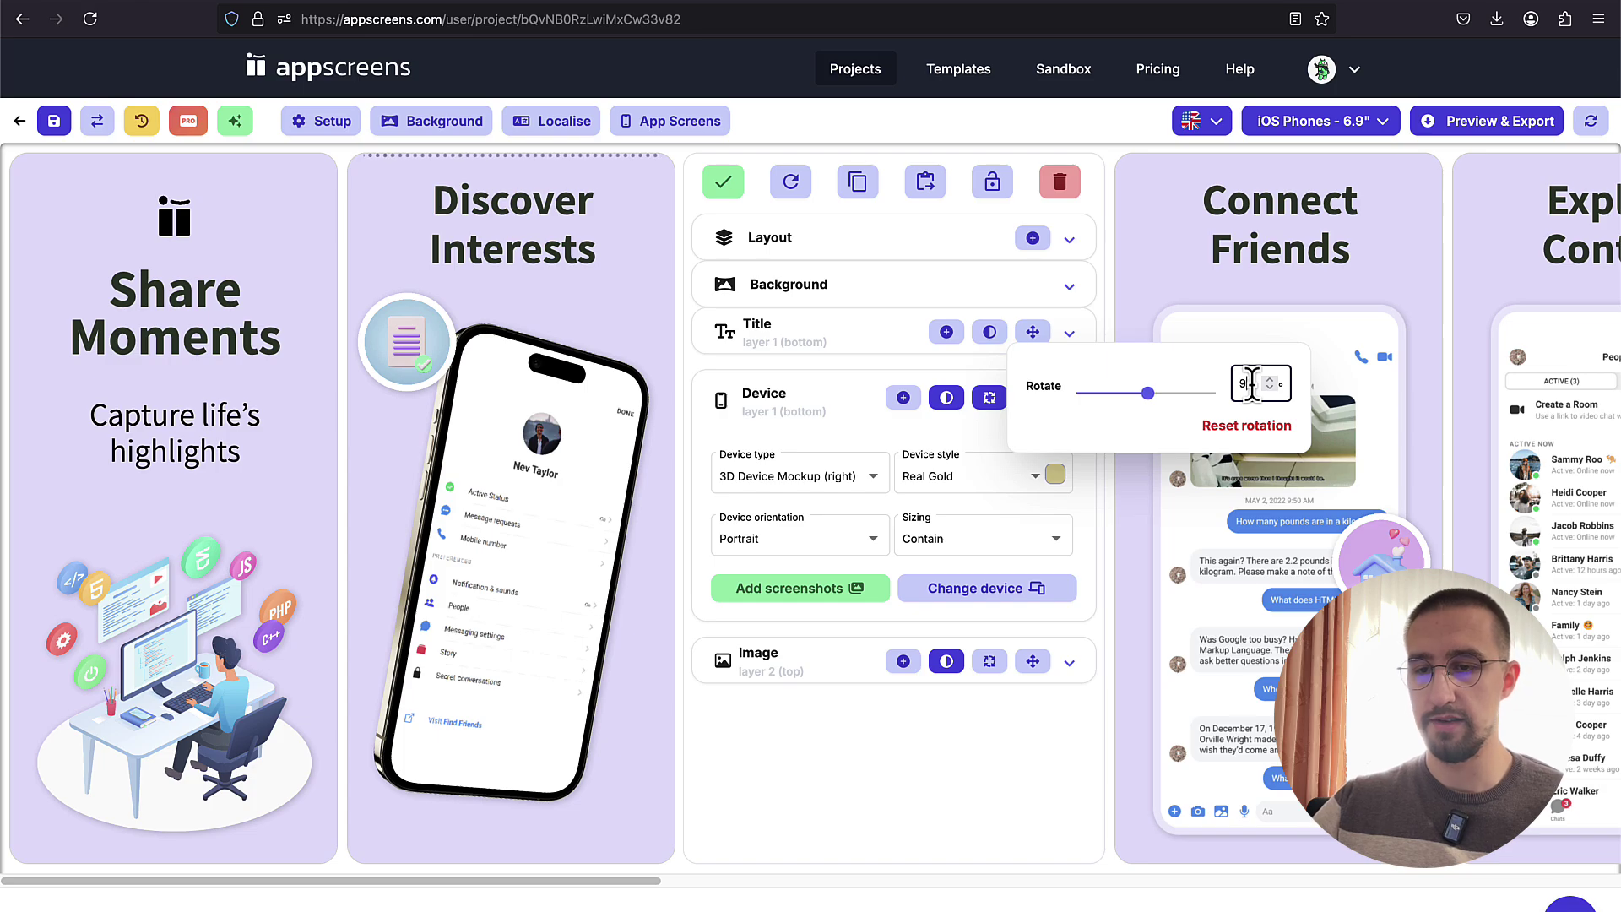
pyautogui.press('Down')
pyautogui.press('Down')
pyautogui.press('Down')
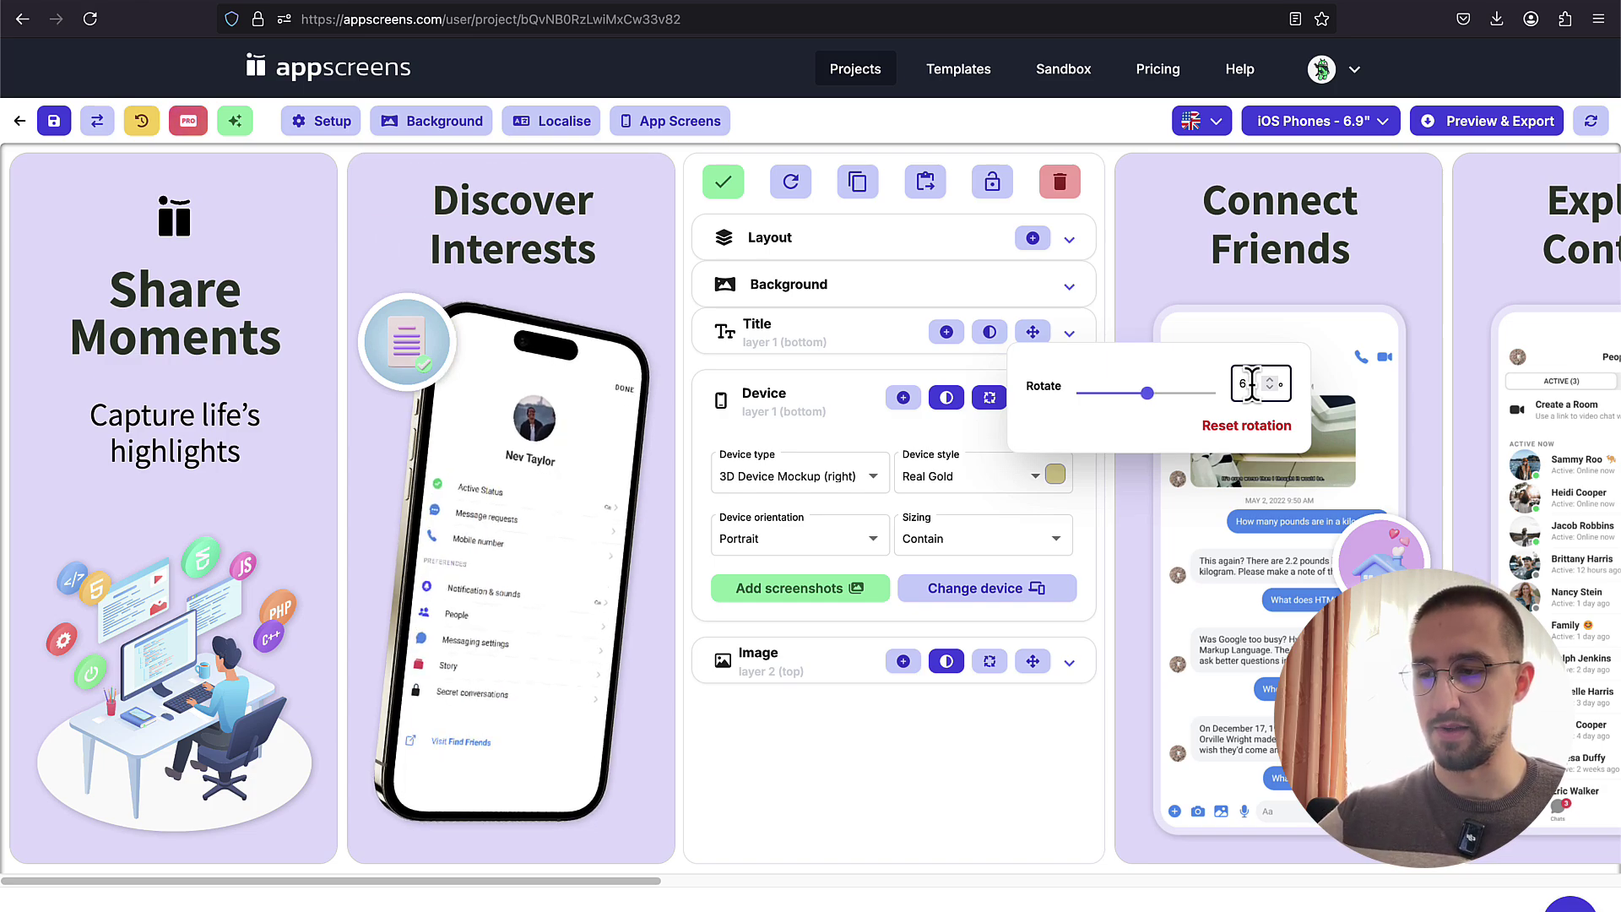
pyautogui.press('Down')
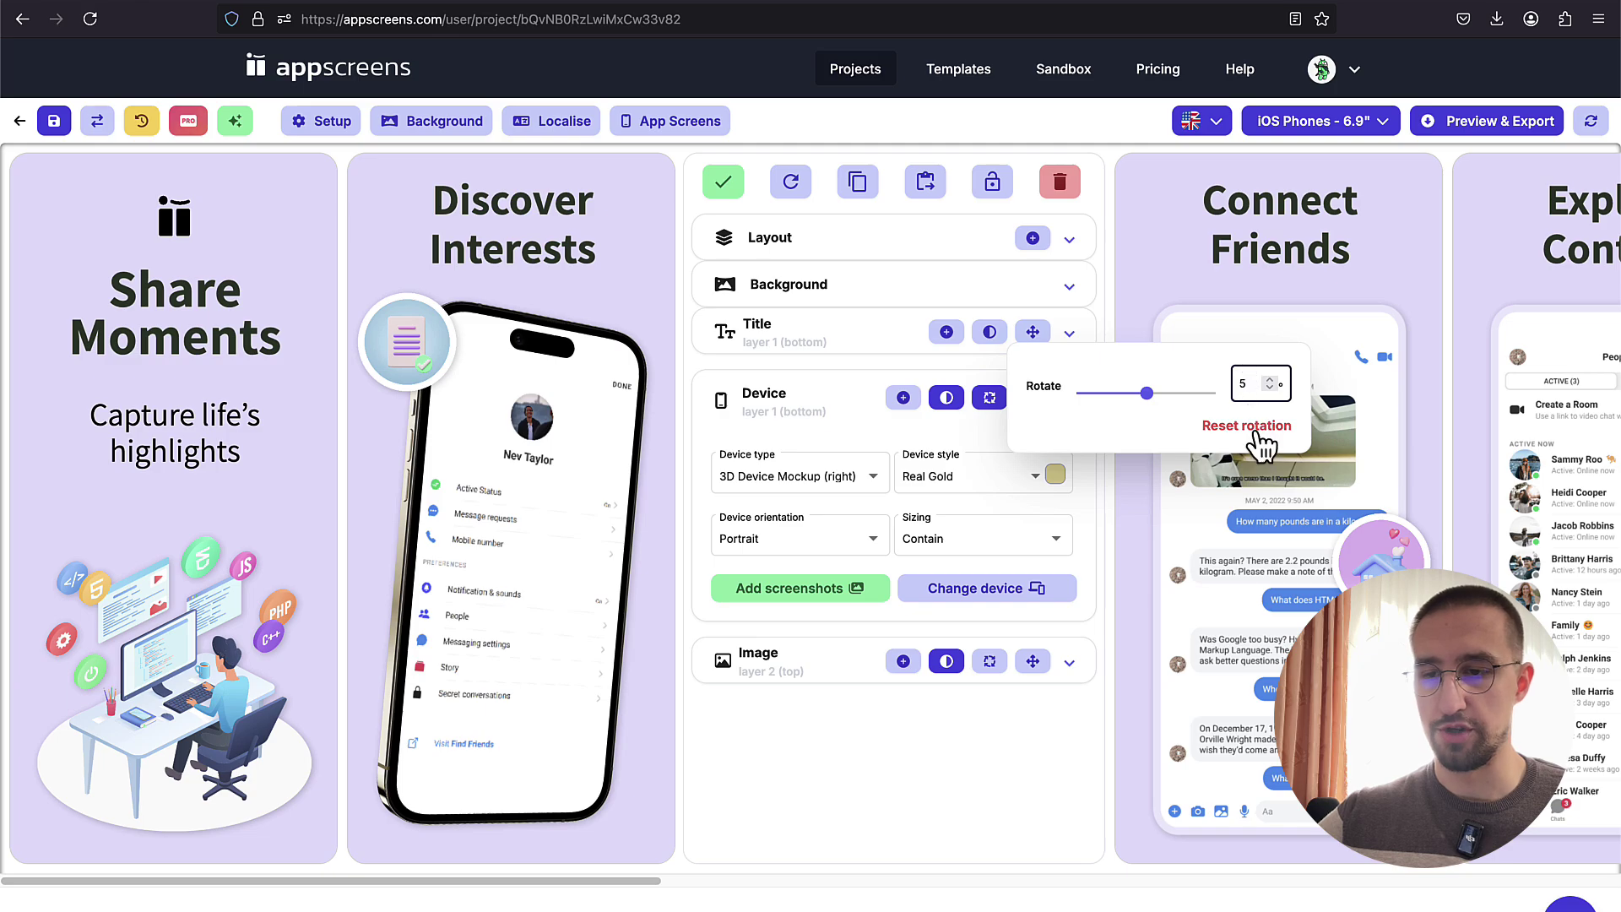
pyautogui.click(1269, 438)
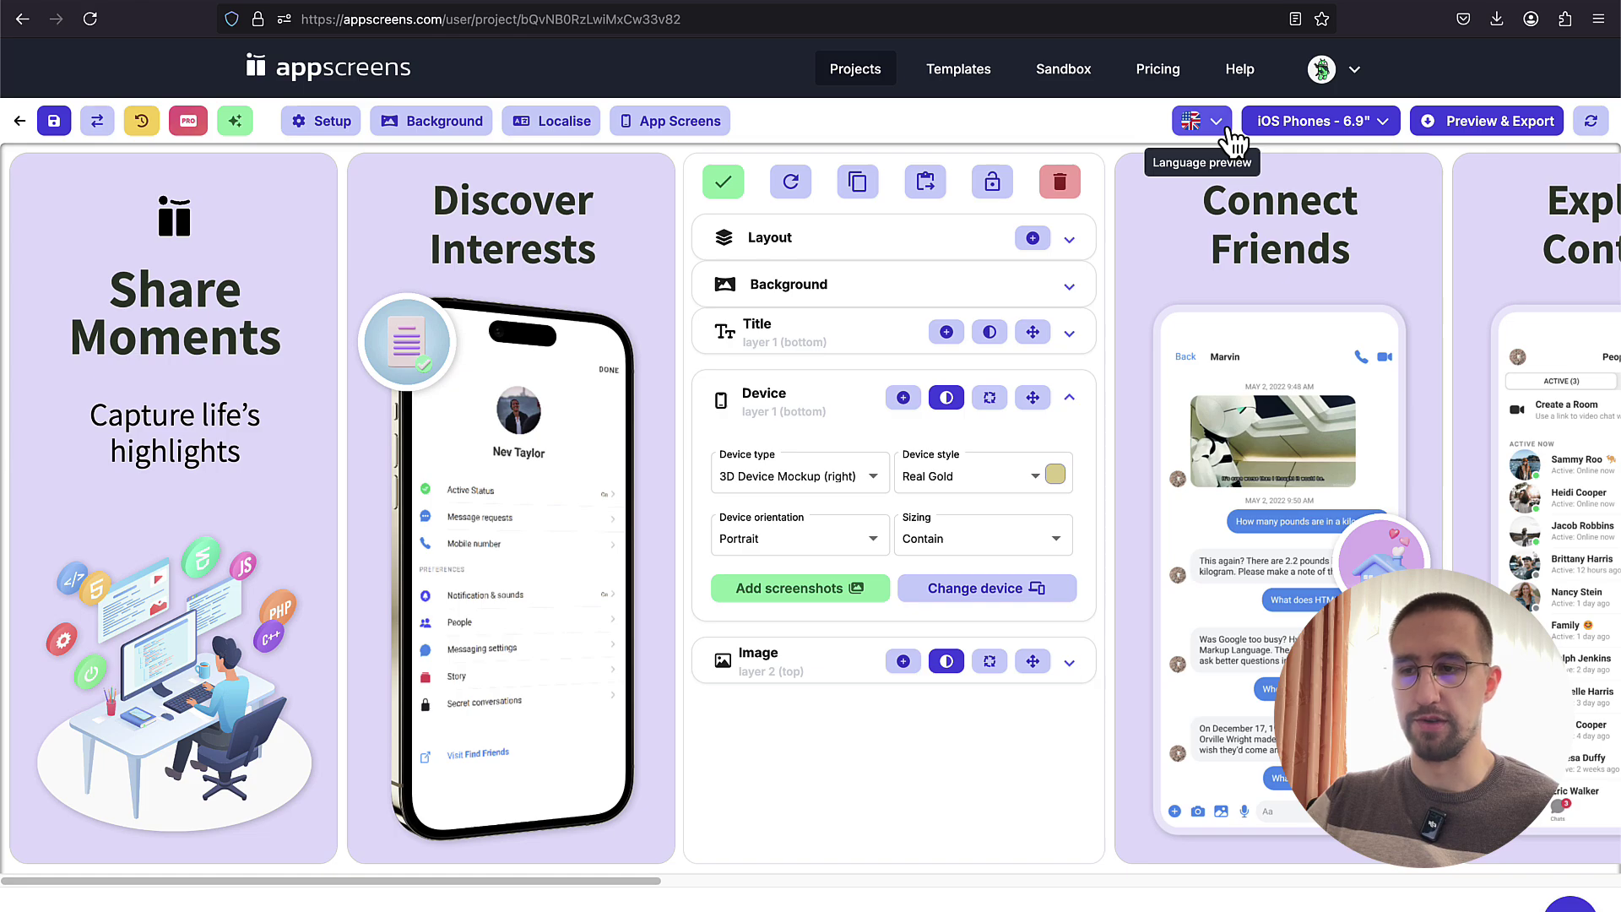
# Step: Preview at iOS iPad - 13", return to iOS Phones - 6.9", then switch the preview language to Spanish (es)
pyautogui.click(1383, 123)
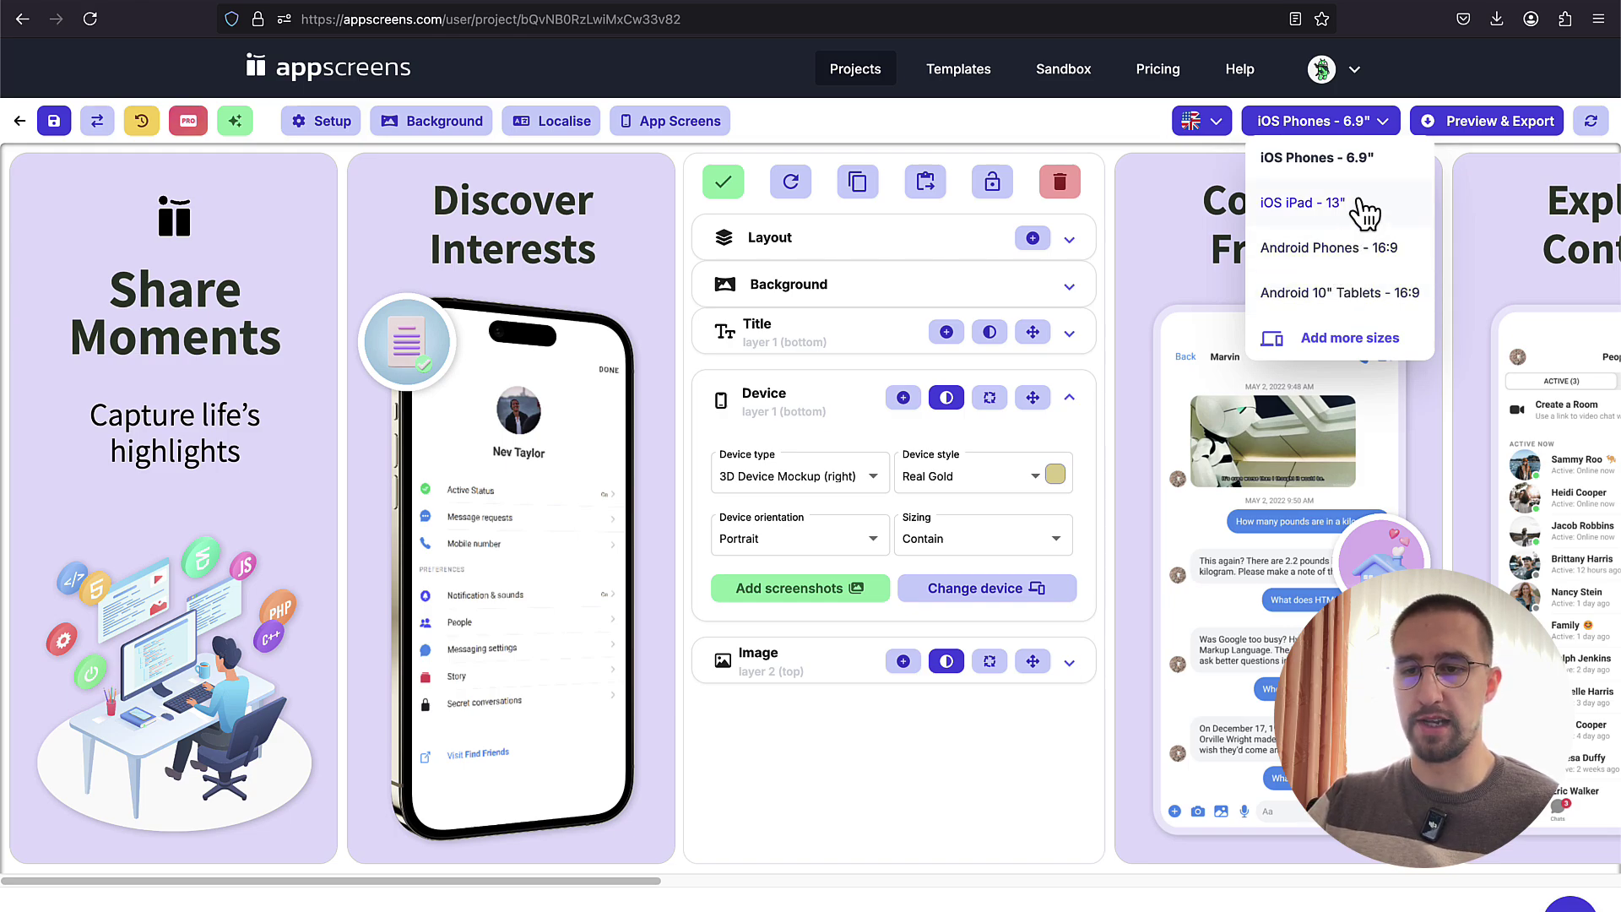
pyautogui.click(1350, 207)
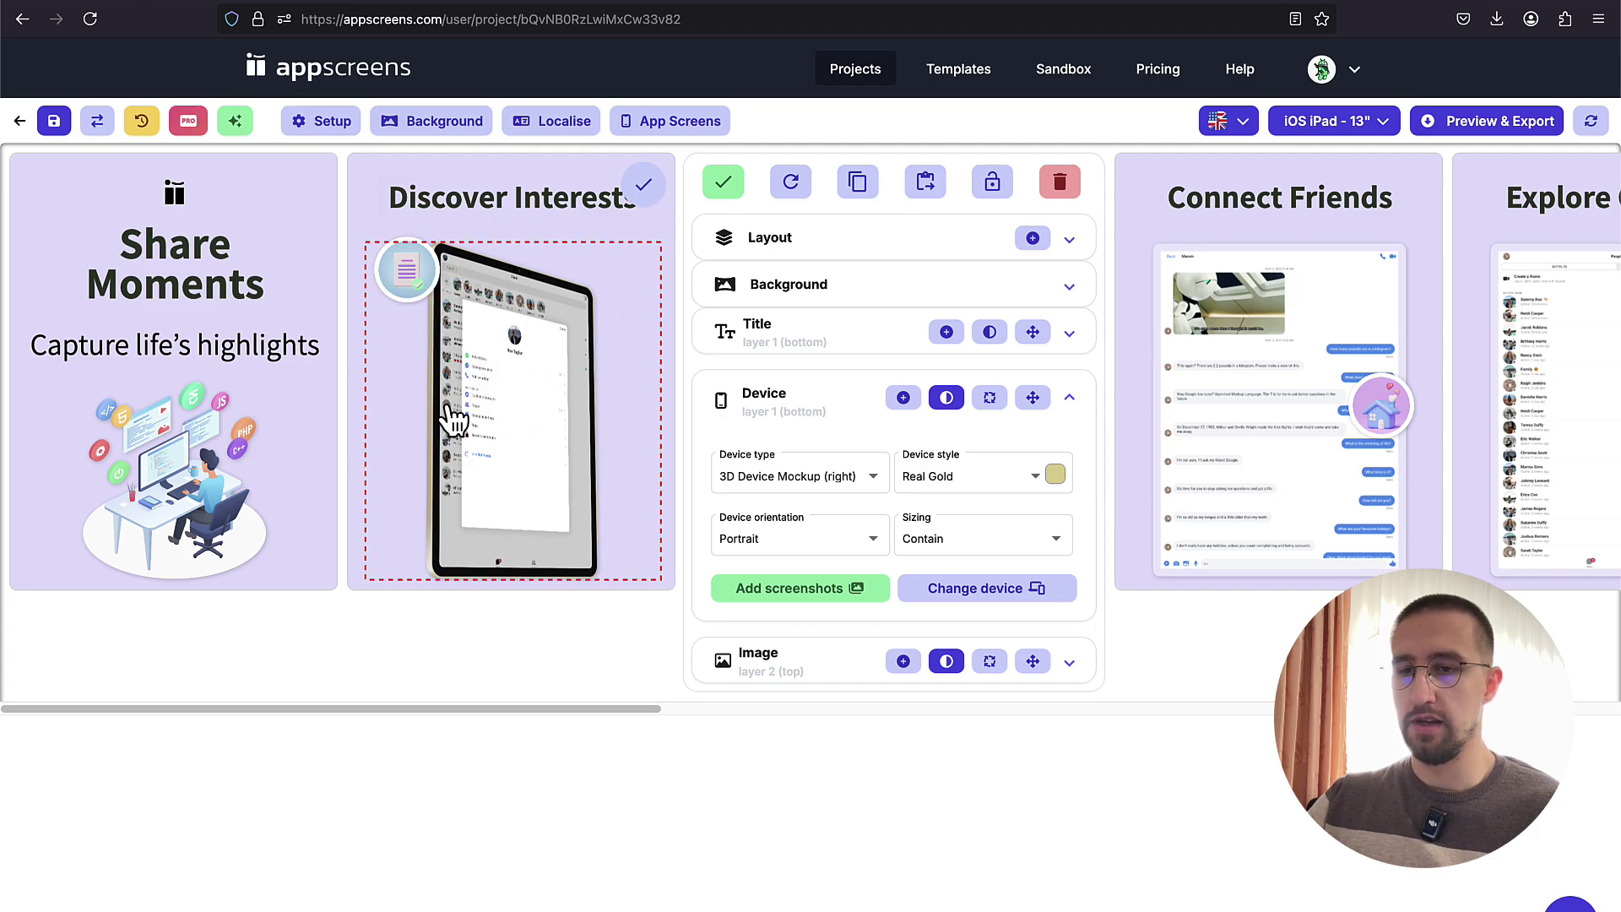
pyautogui.click(1365, 128)
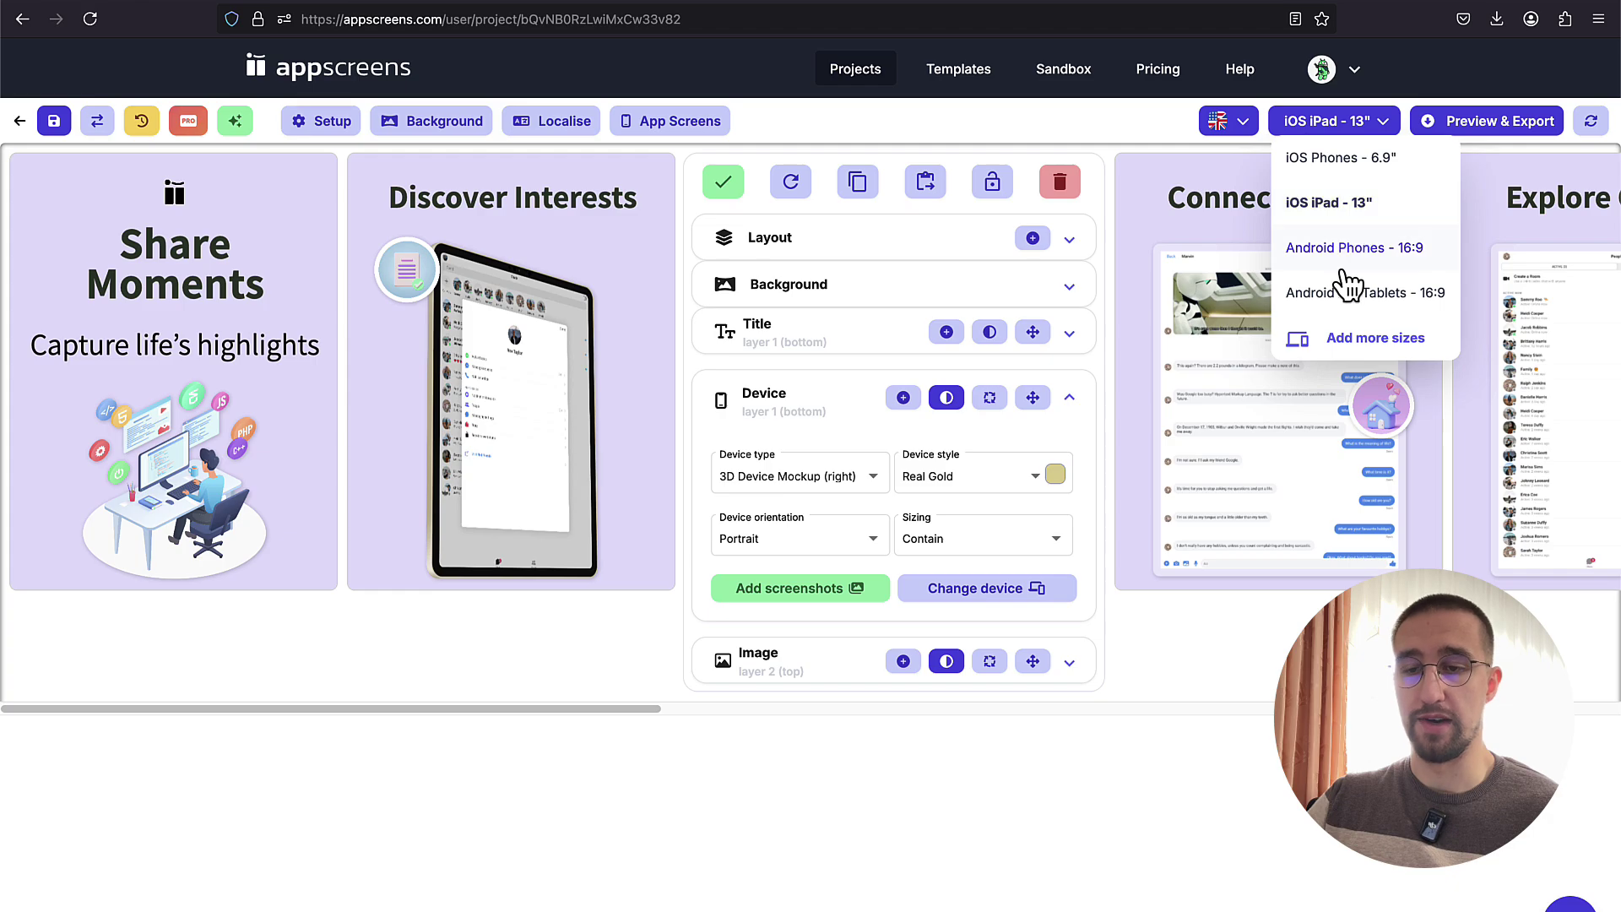
pyautogui.click(1339, 160)
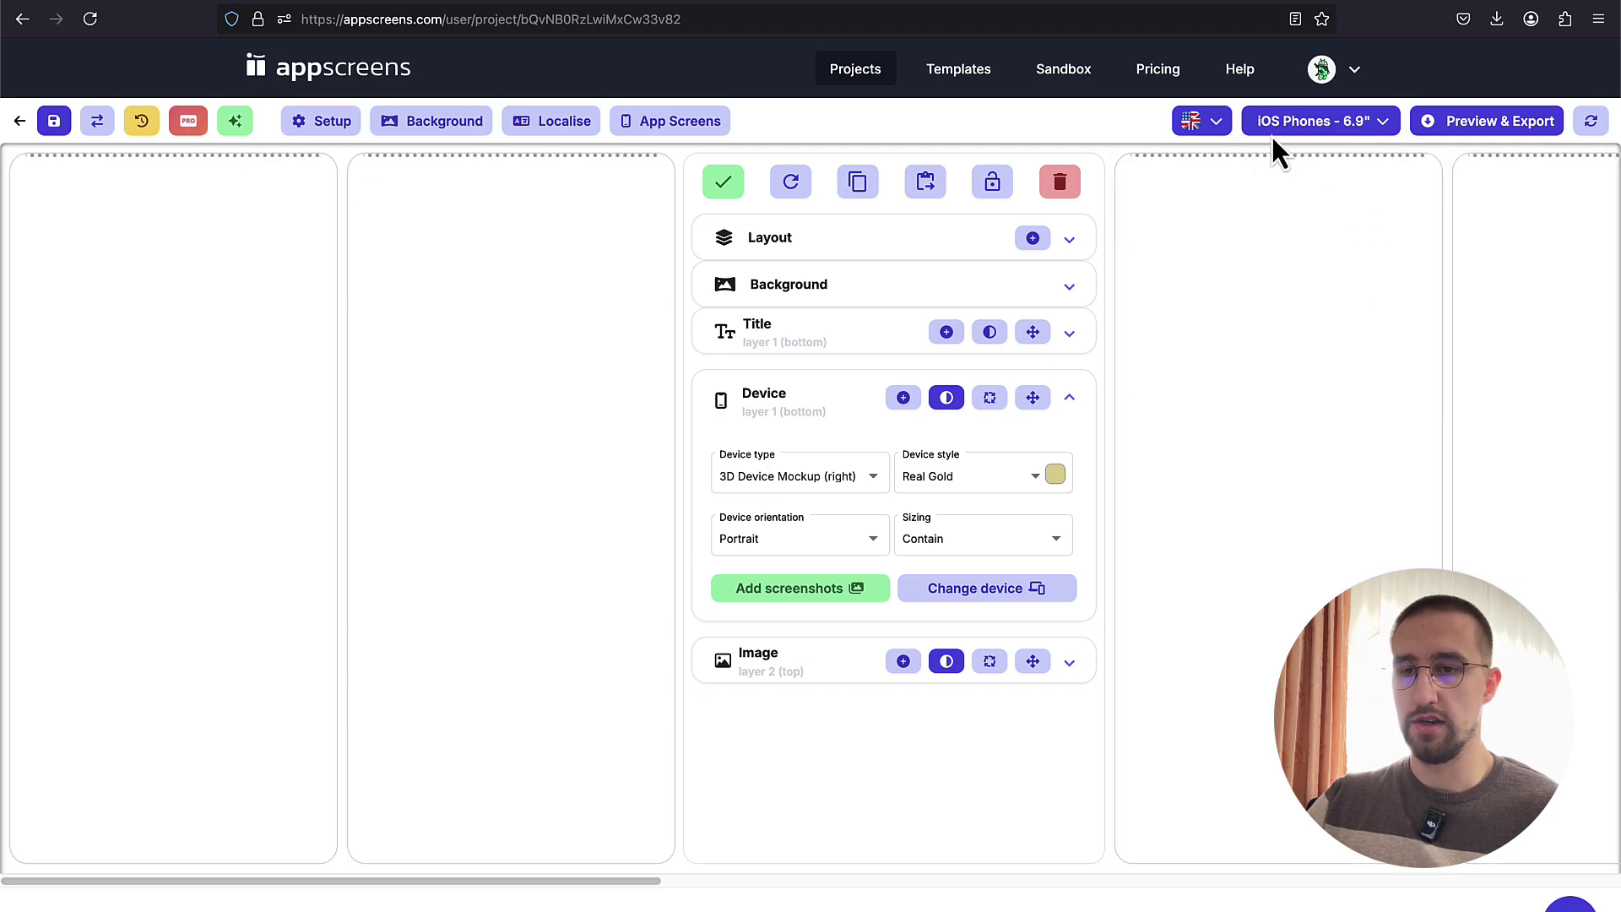
pyautogui.click(1216, 128)
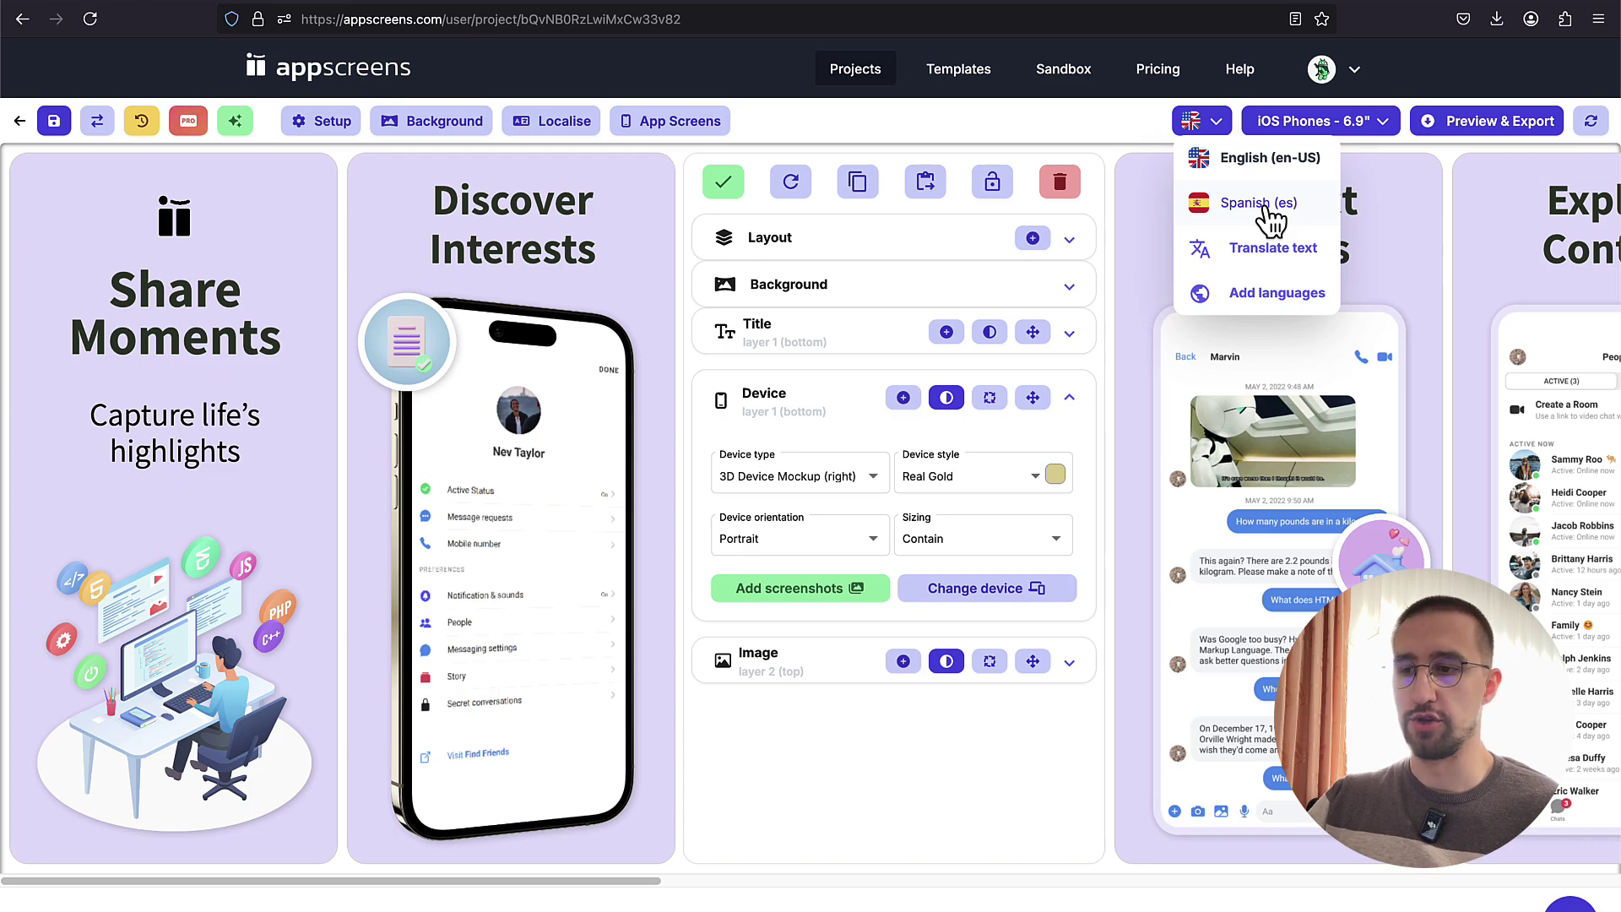
pyautogui.click(1241, 245)
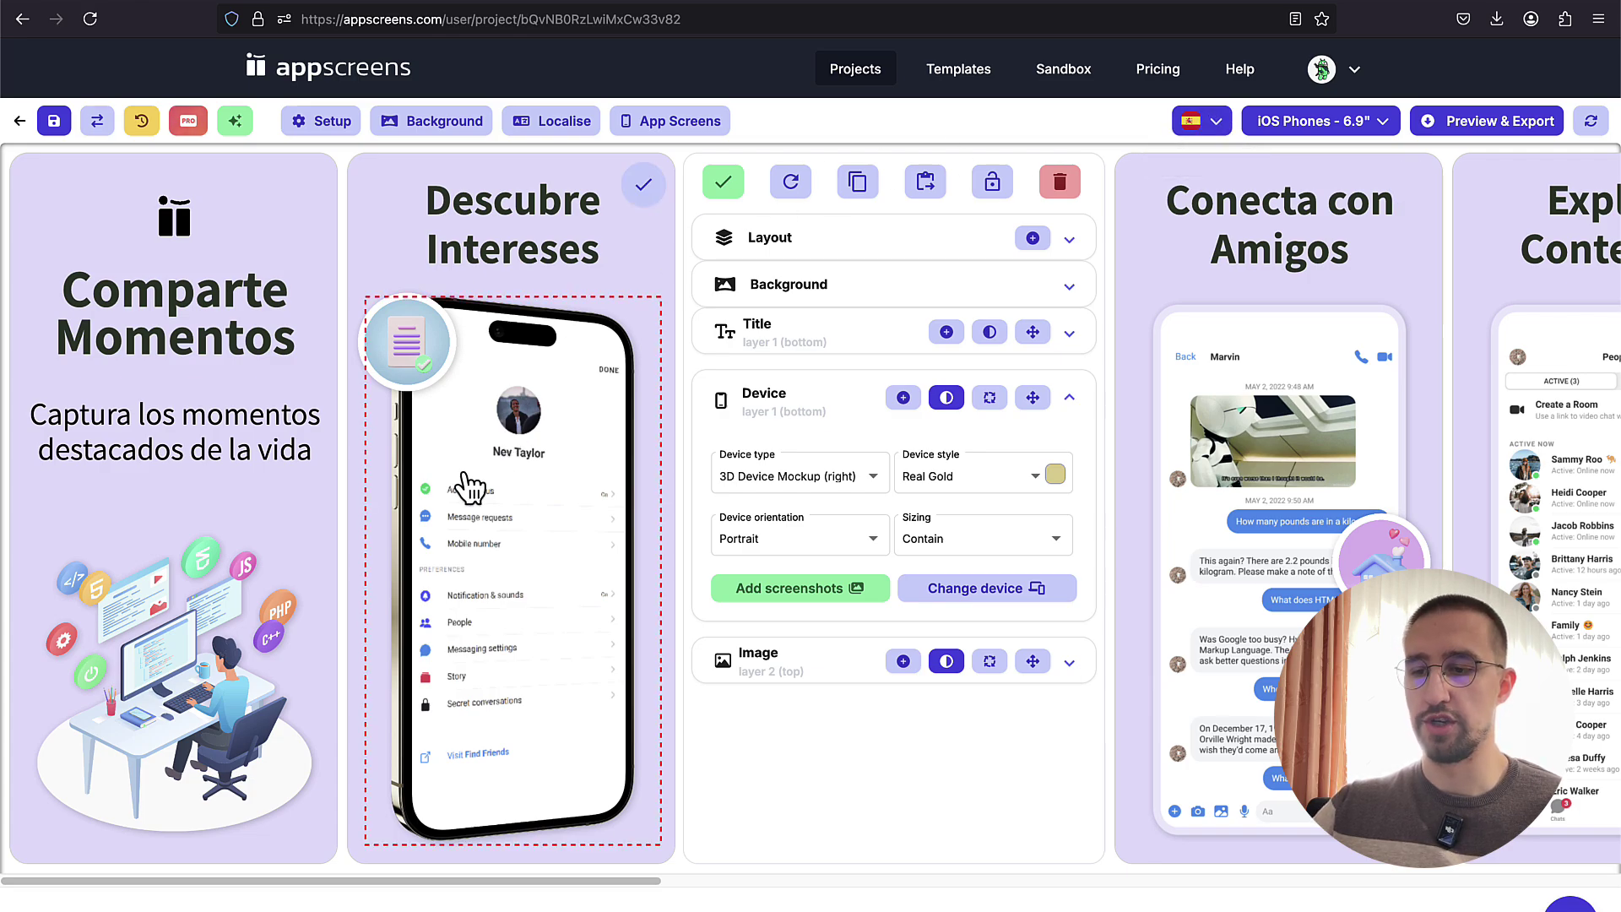
pyautogui.click(800, 589)
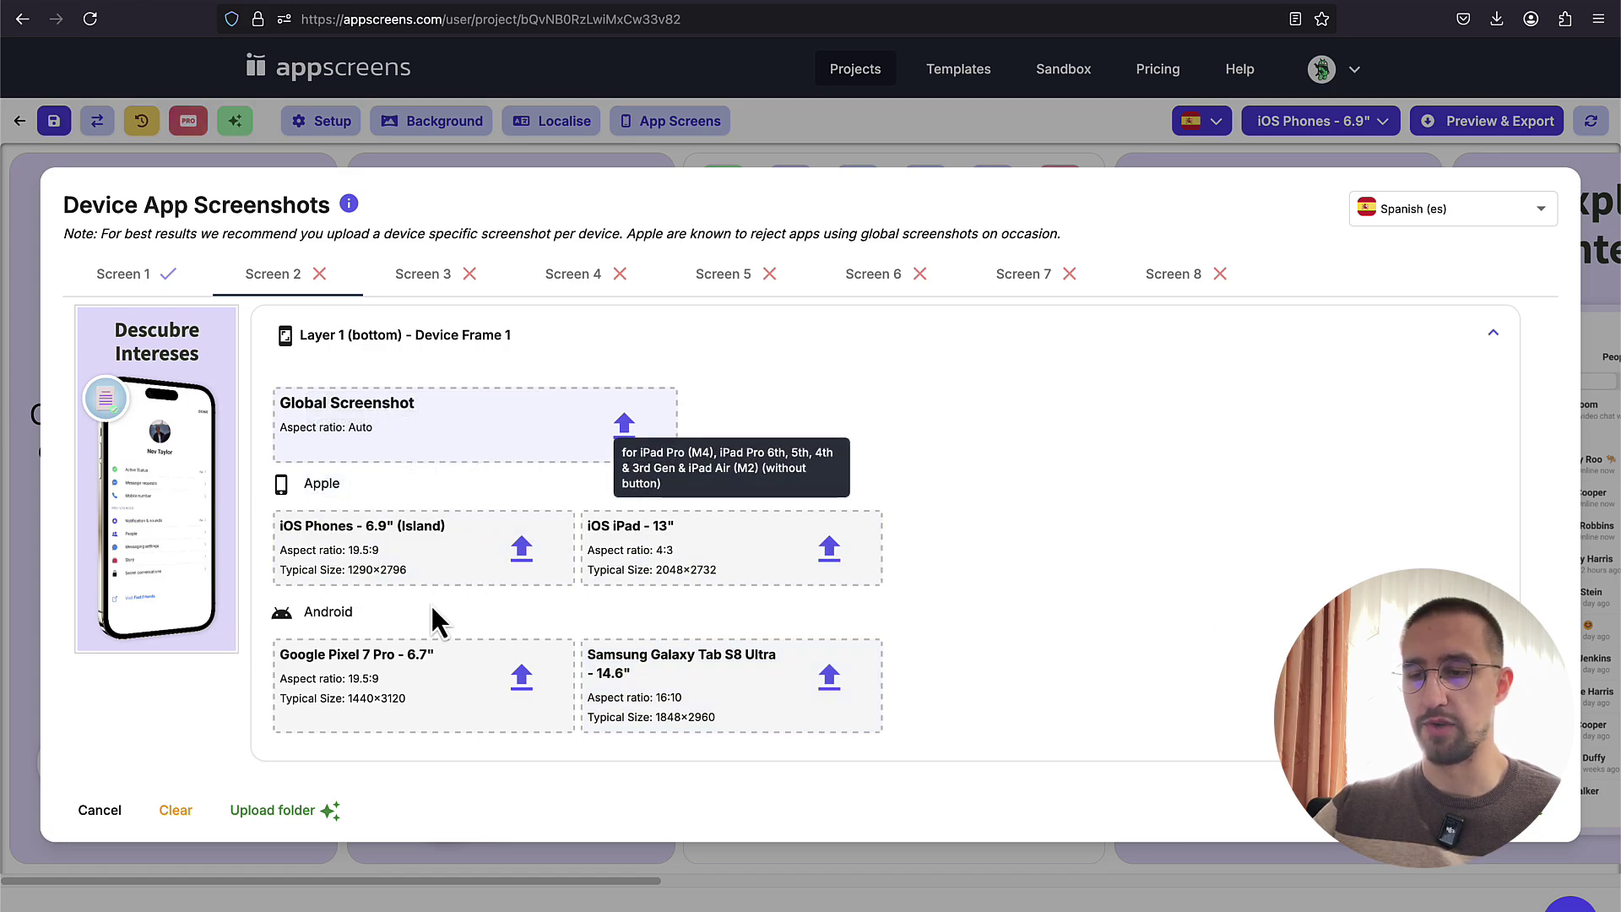
pyautogui.click(272, 811)
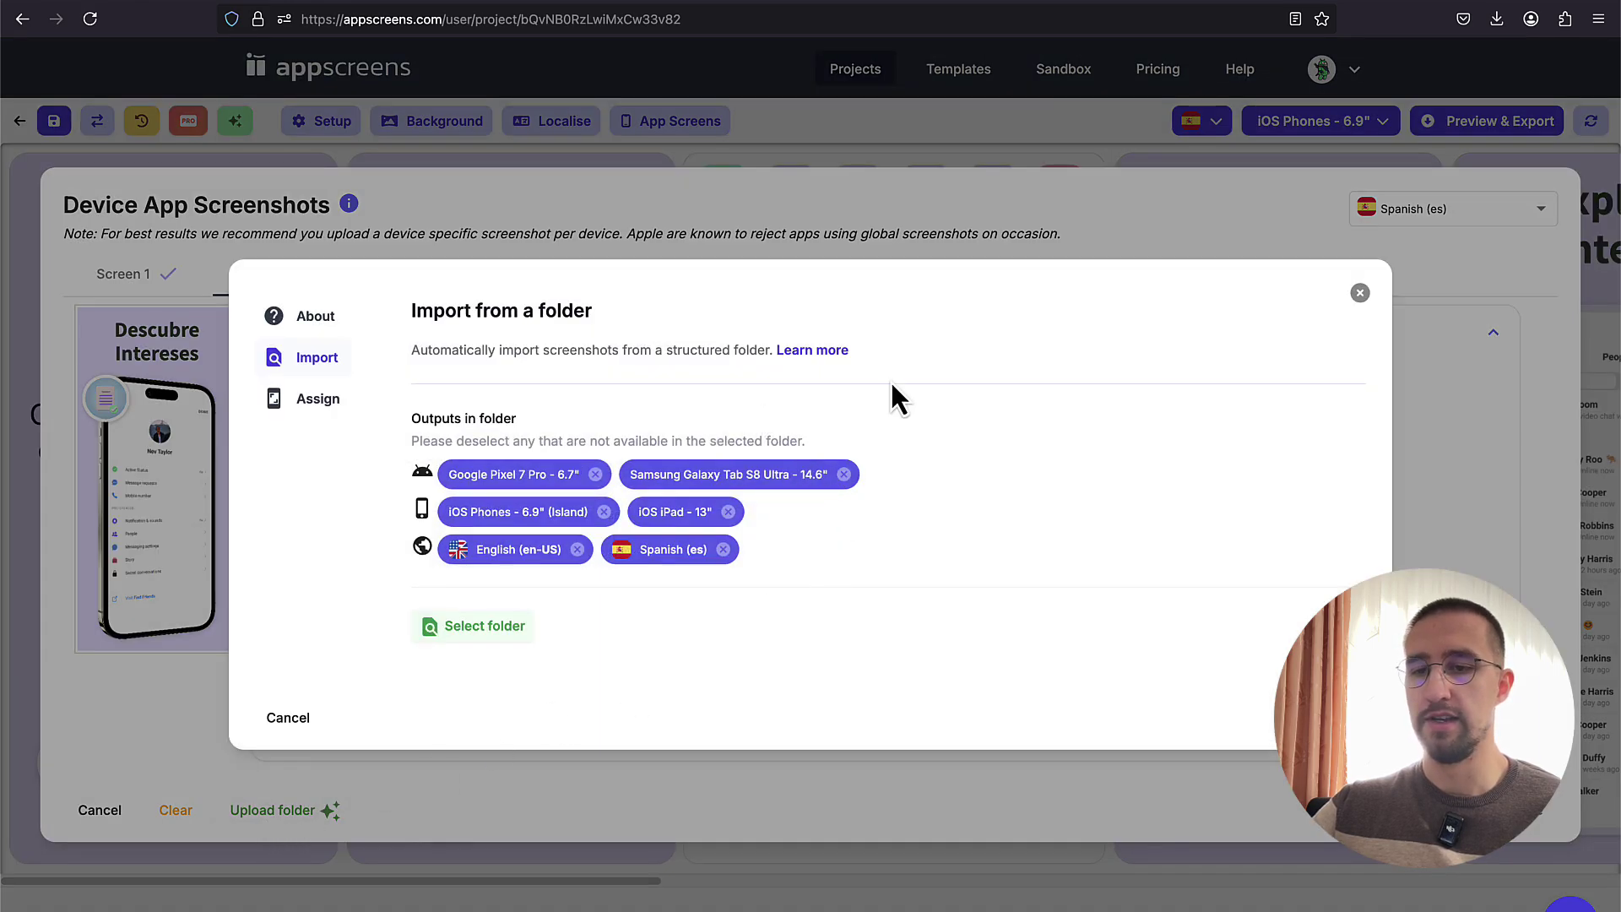
pyautogui.click(1360, 294)
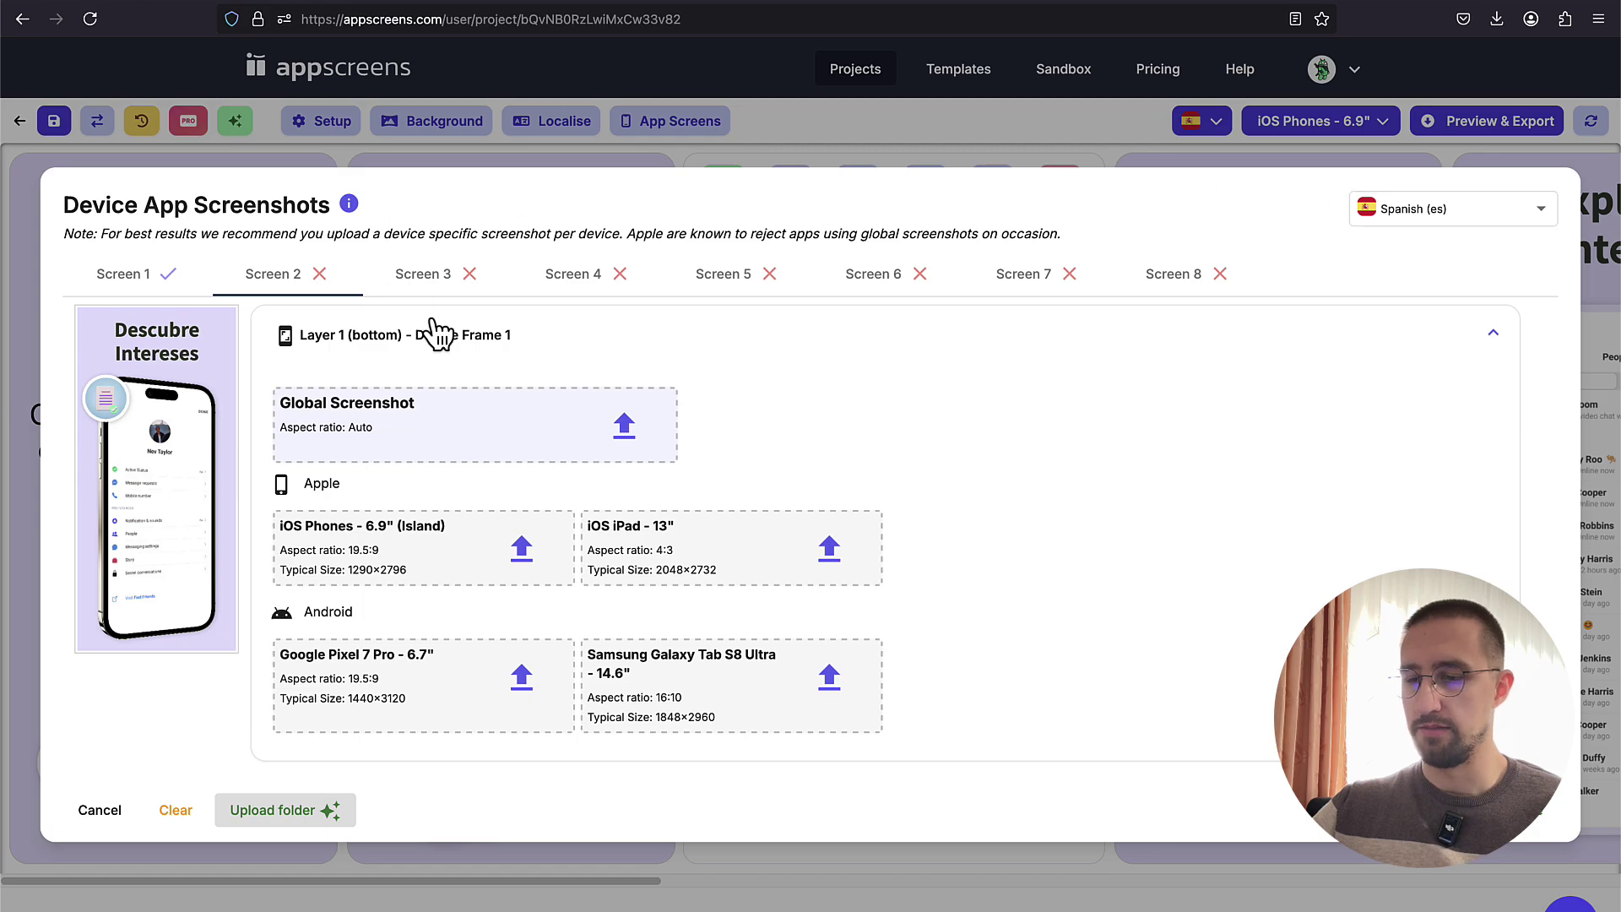
pyautogui.click(100, 811)
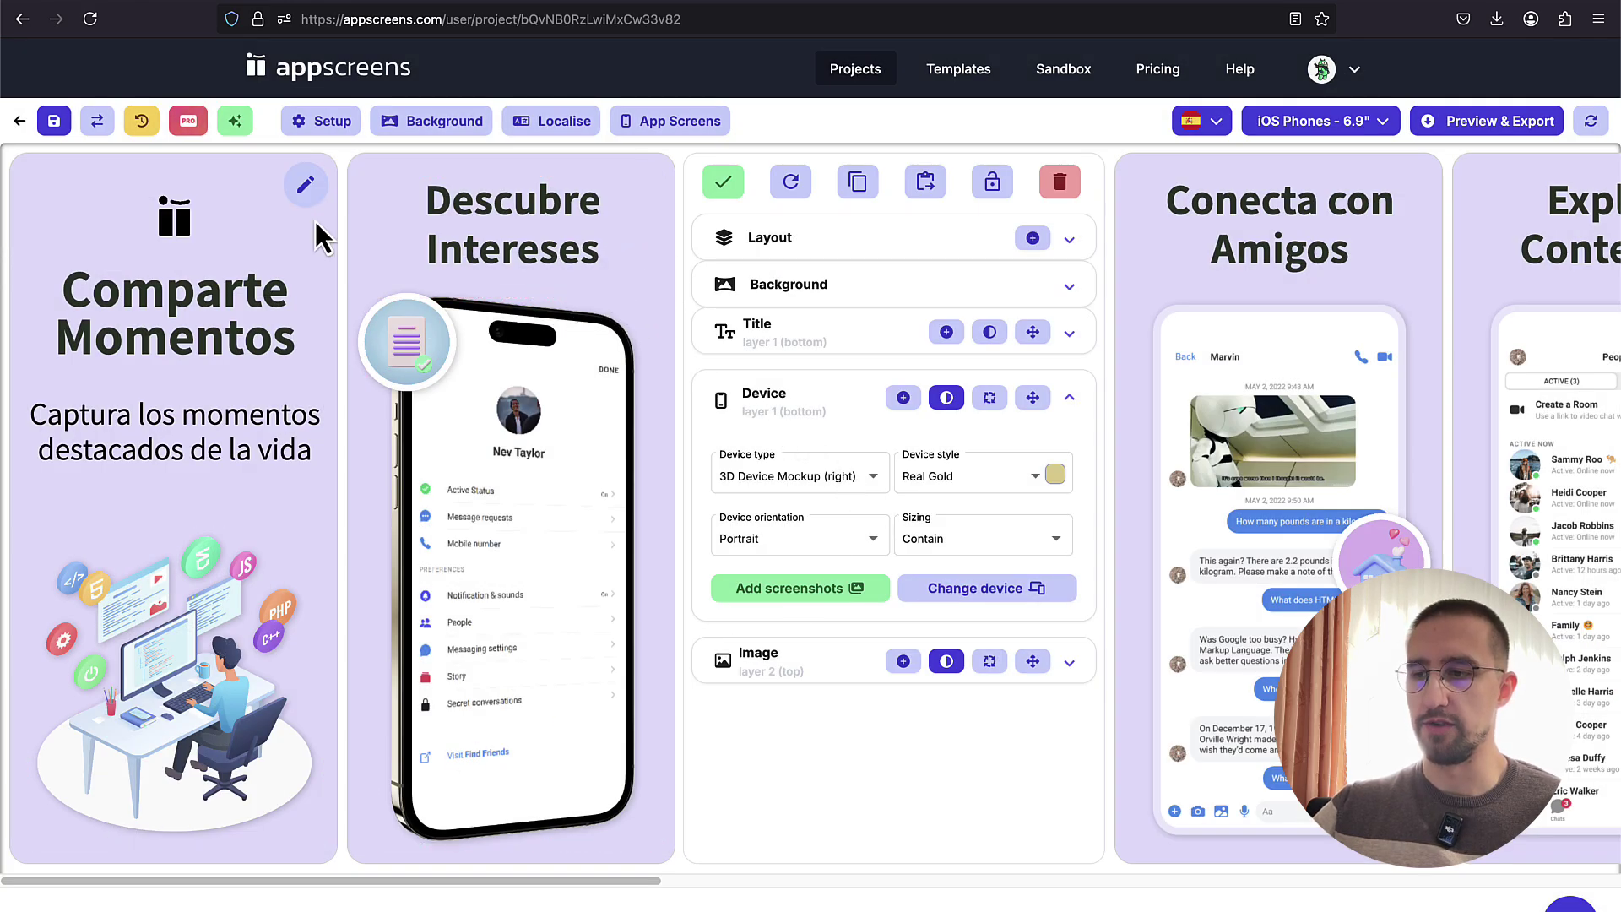
# Step: Expand Layout and browse the template layouts, closing the selector without choosing one
pyautogui.click(1071, 243)
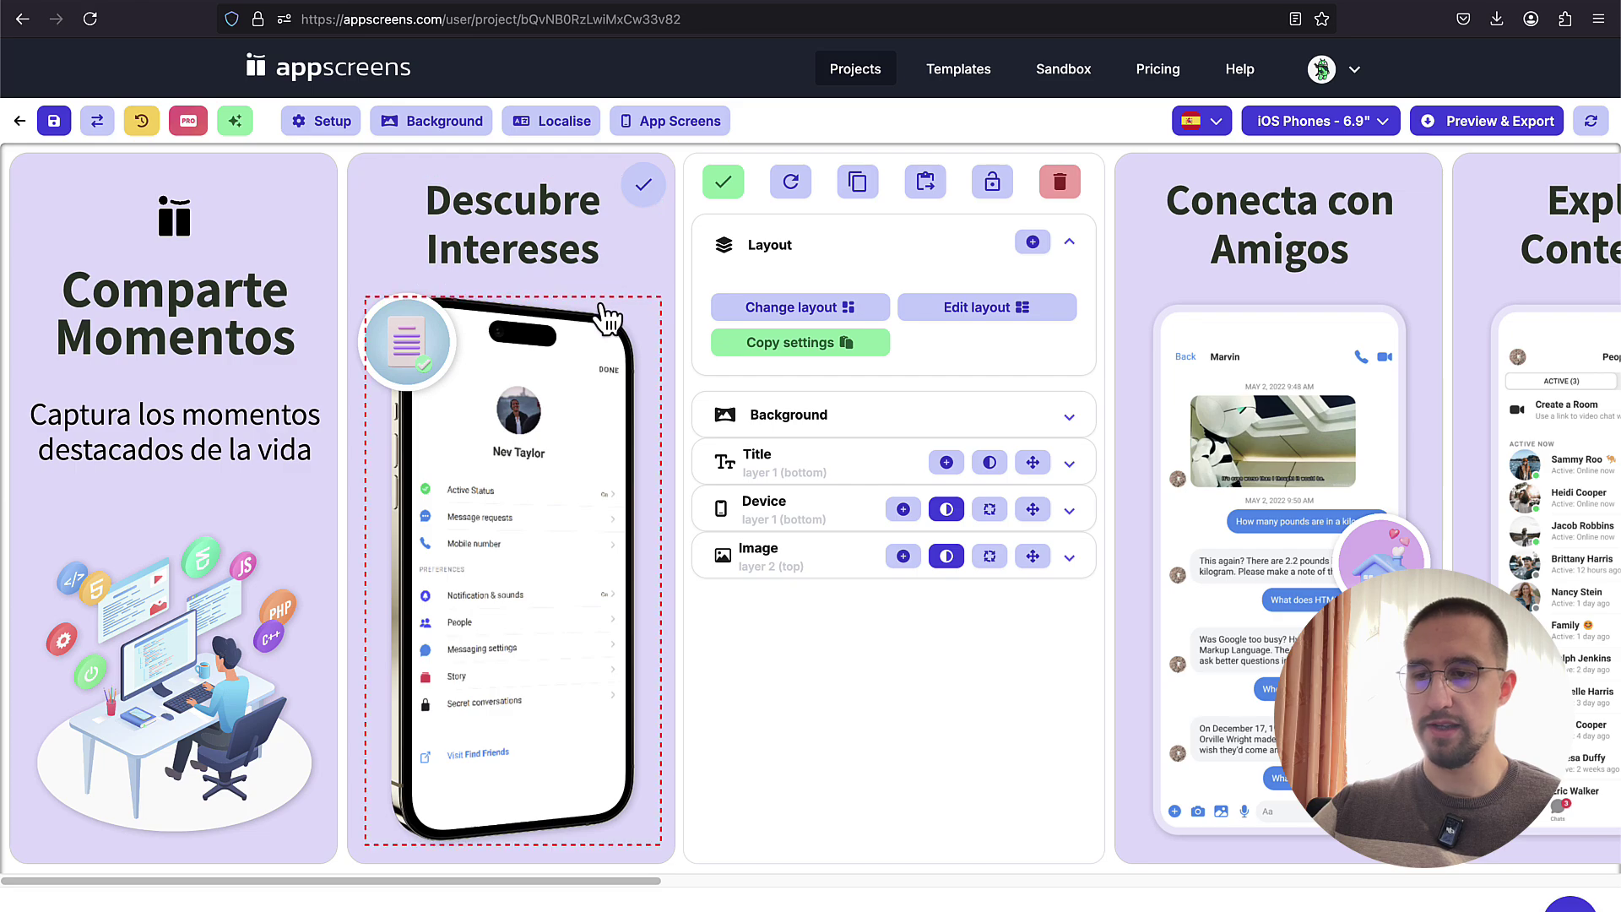
pyautogui.click(812, 309)
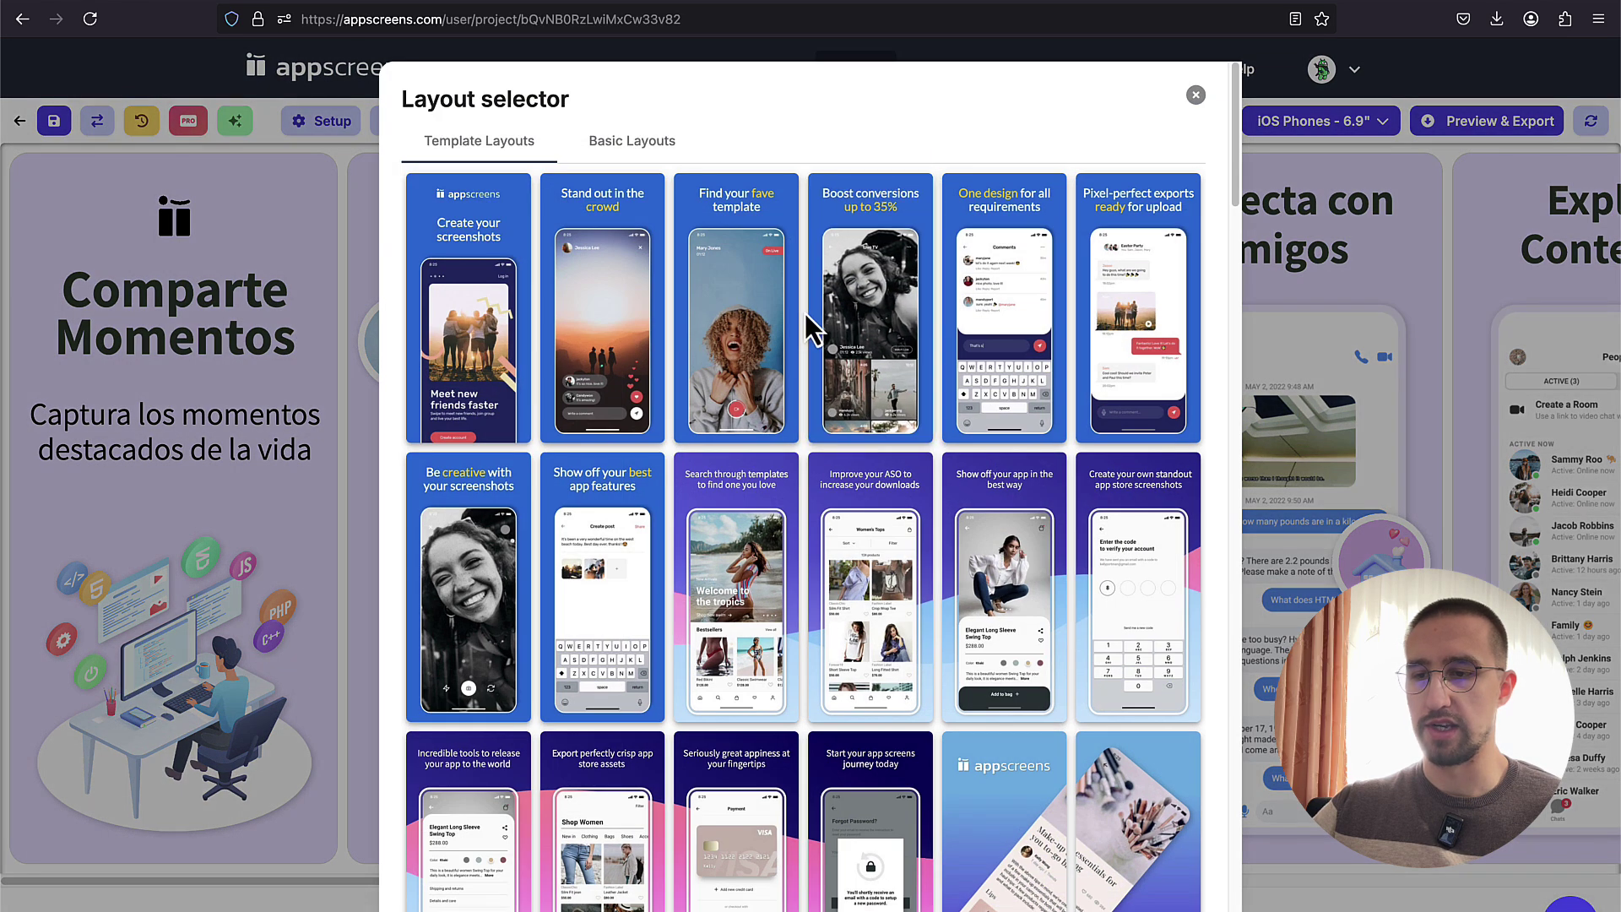
pyautogui.scroll(-2, 1238, 177)
pyautogui.moveTo(1236, 178); pyautogui.dragTo(1226, 141)
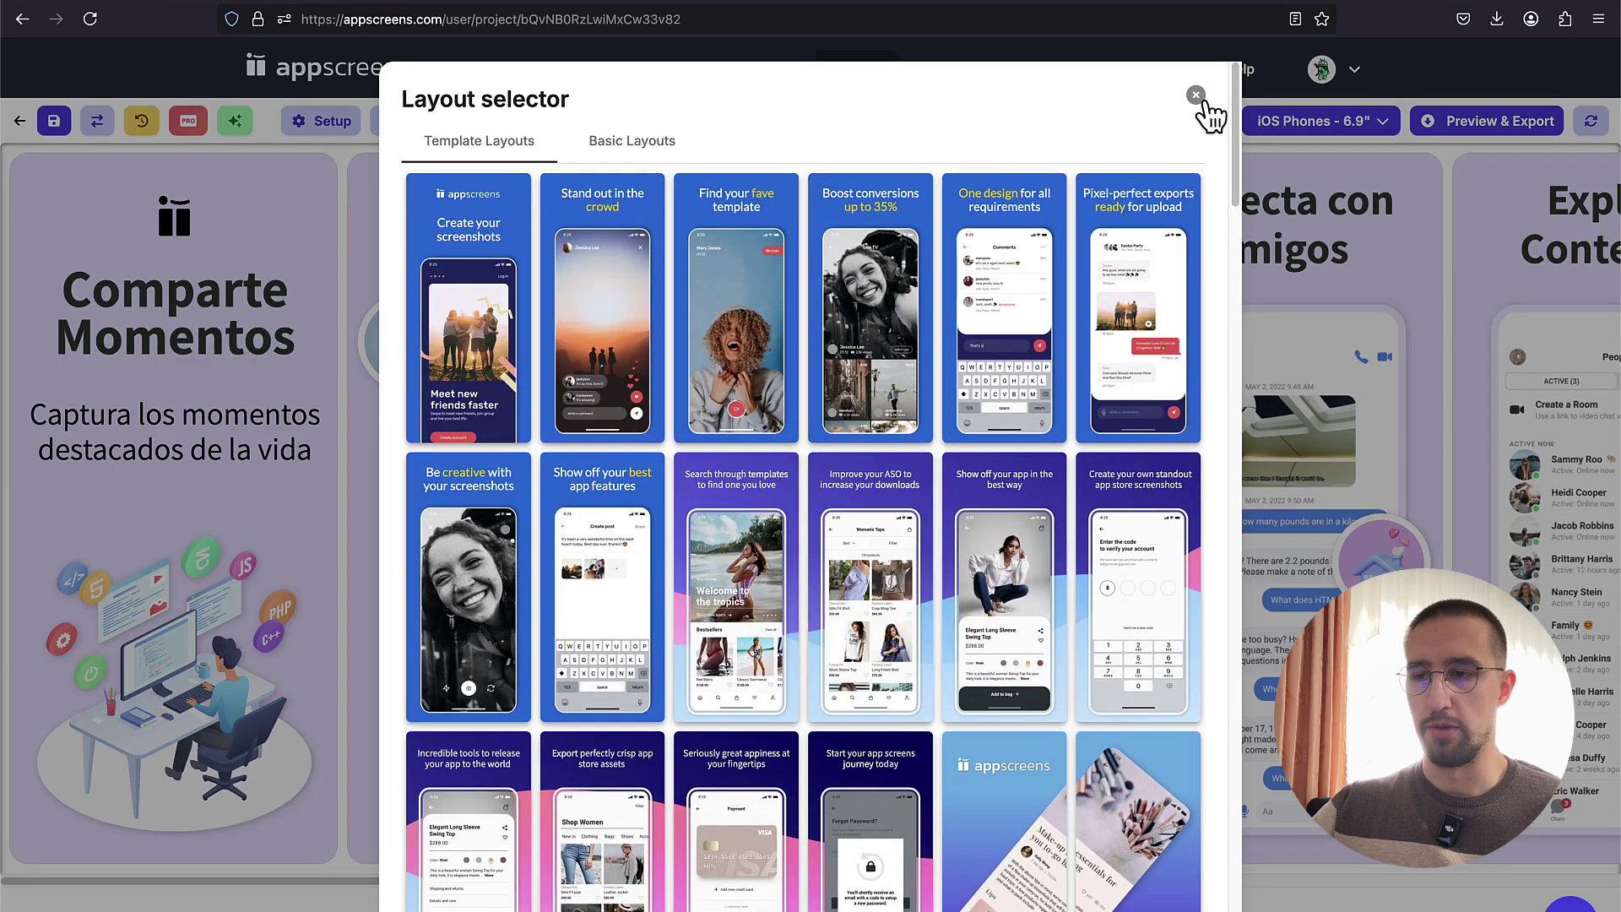
pyautogui.click(1195, 84)
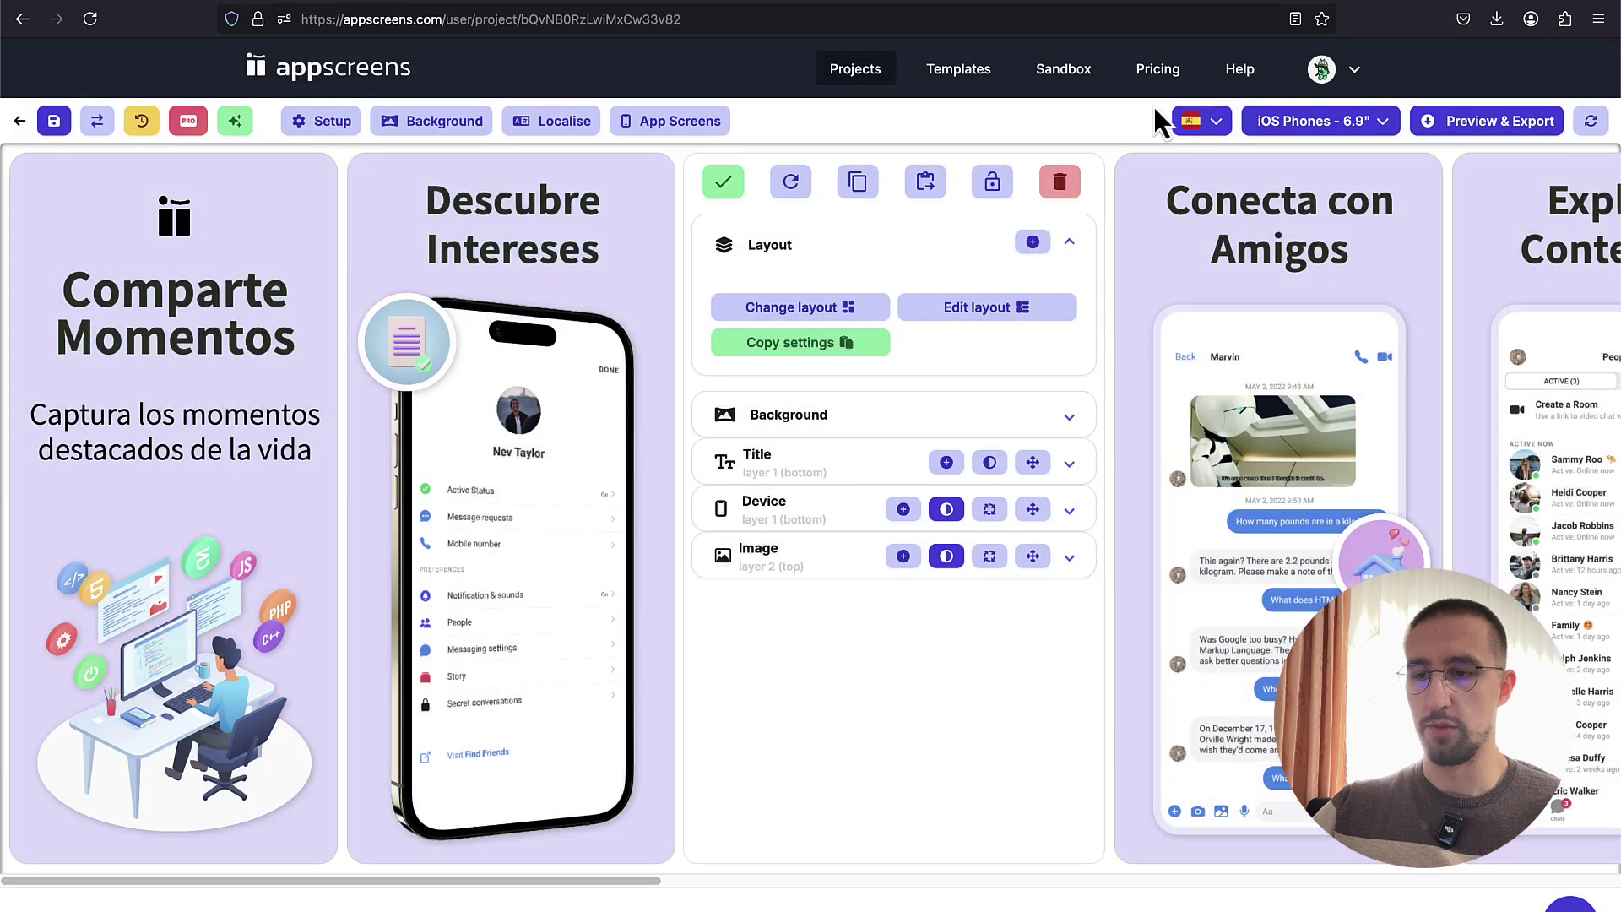
# Step: In the layout editor, place a Title in Layer 2 and confirm it is 100% wide, 20% high
pyautogui.click(1000, 313)
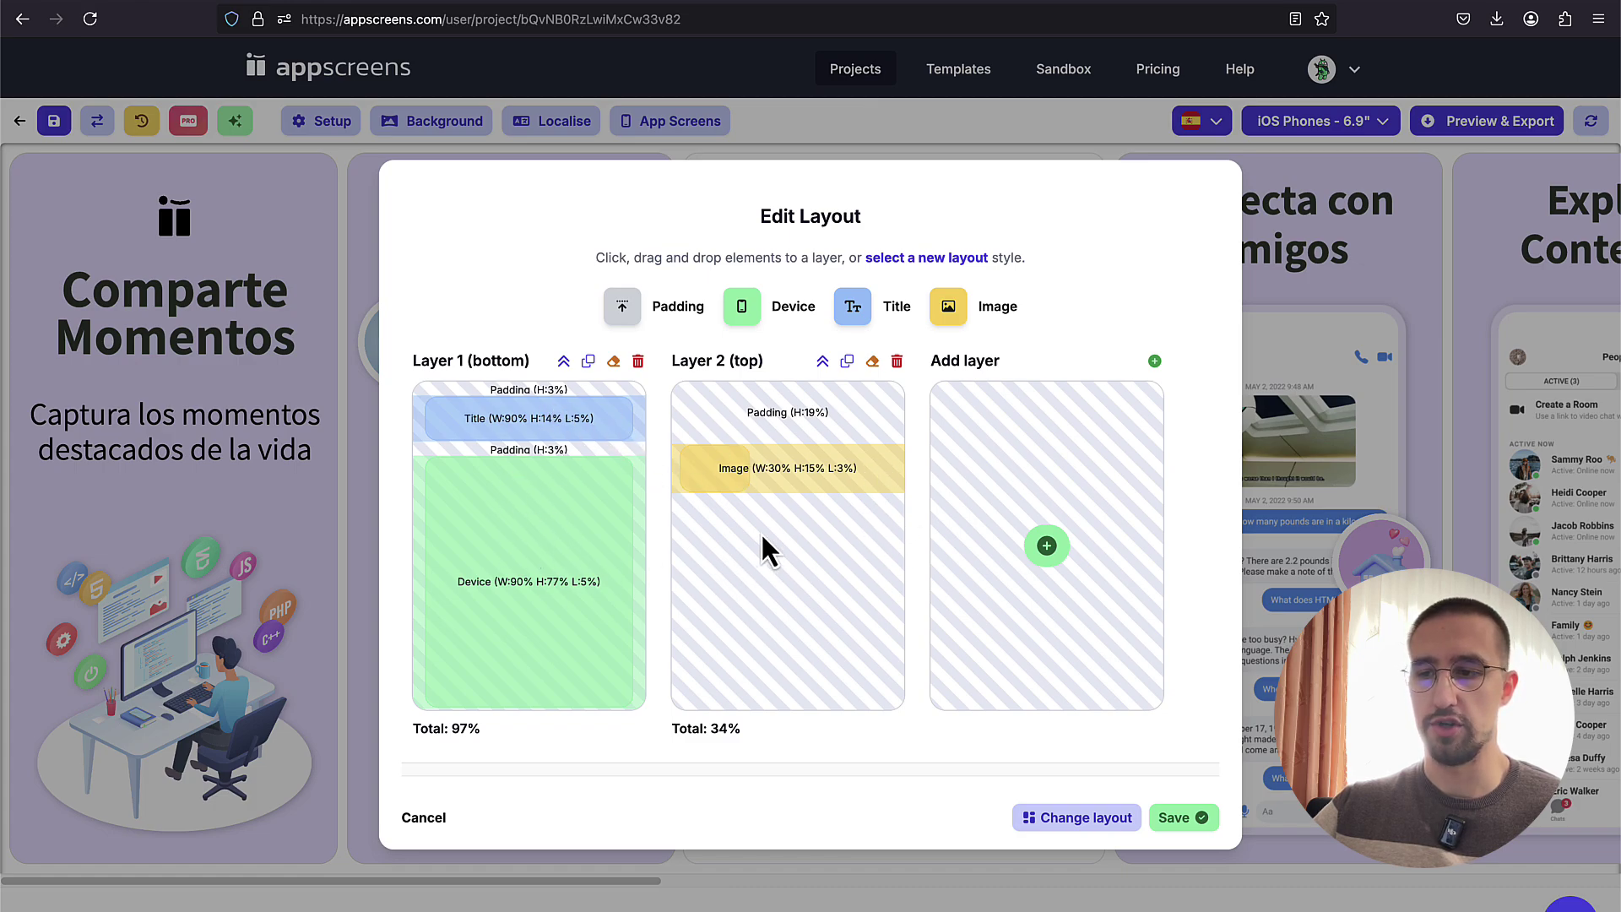
pyautogui.moveTo(850, 309); pyautogui.dragTo(773, 525)
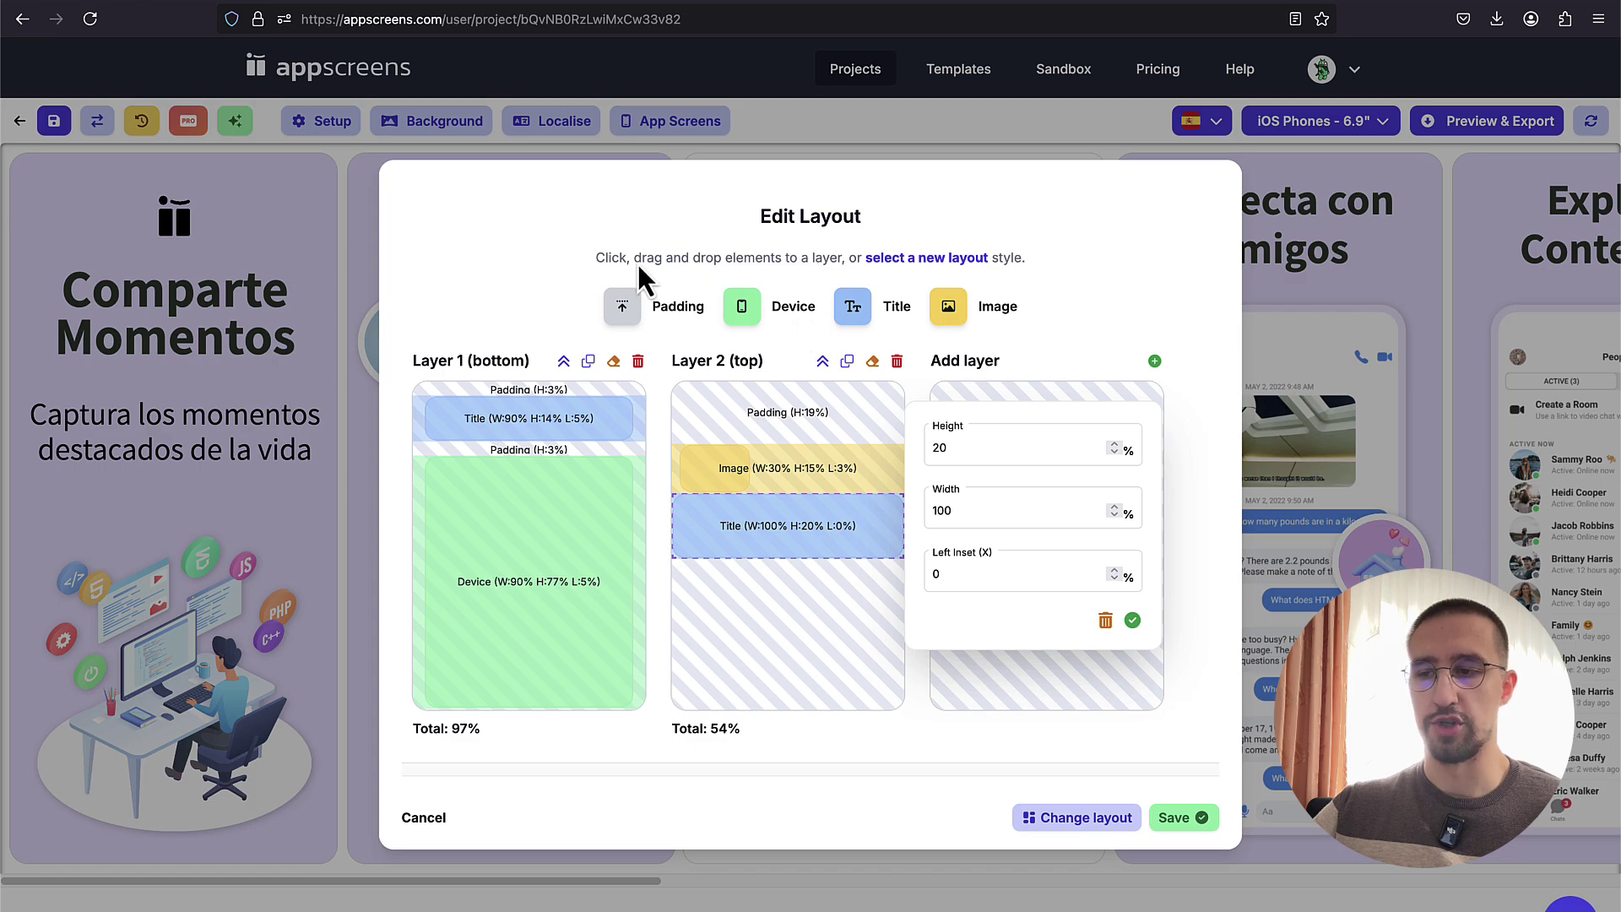
pyautogui.click(615, 300)
pyautogui.click(843, 535)
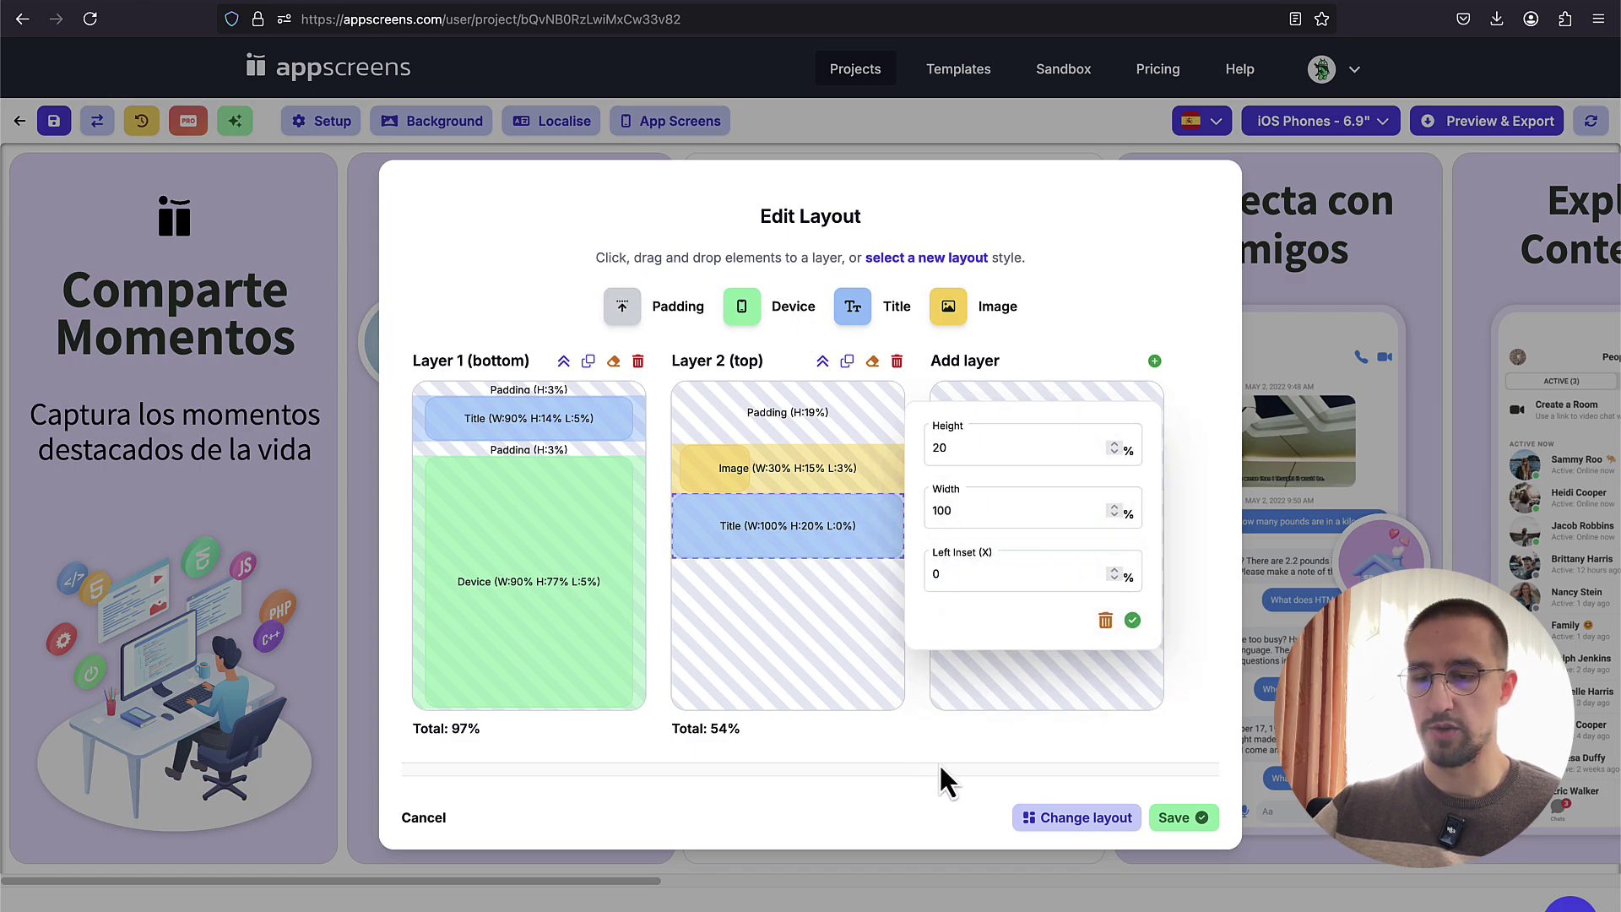